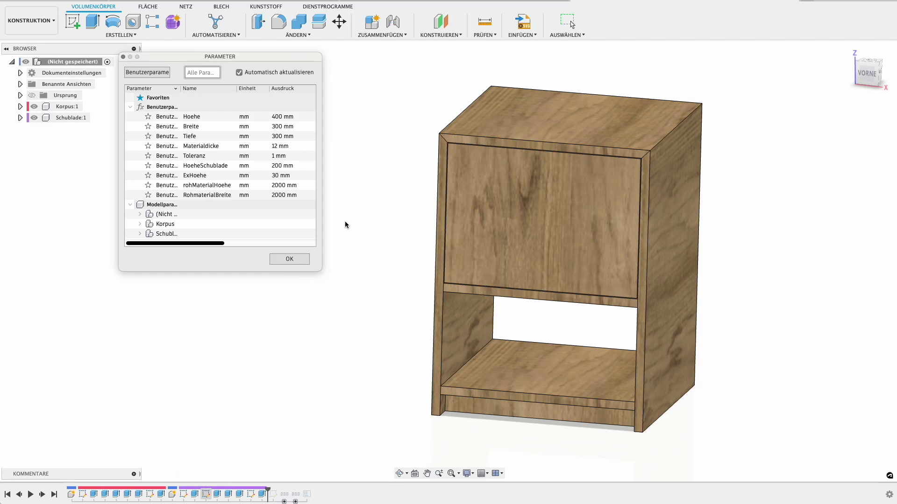
Step: Select and deselect the drawer, then orbit the cabinet to view it from the side
{"action": "left_click", "coordinate": [528, 208]}
{"action": "scroll", "coordinate": [530, 209], "scroll_direction": "down", "scroll_amount": 3}
{"action": "left_click", "coordinate": [451, 161]}
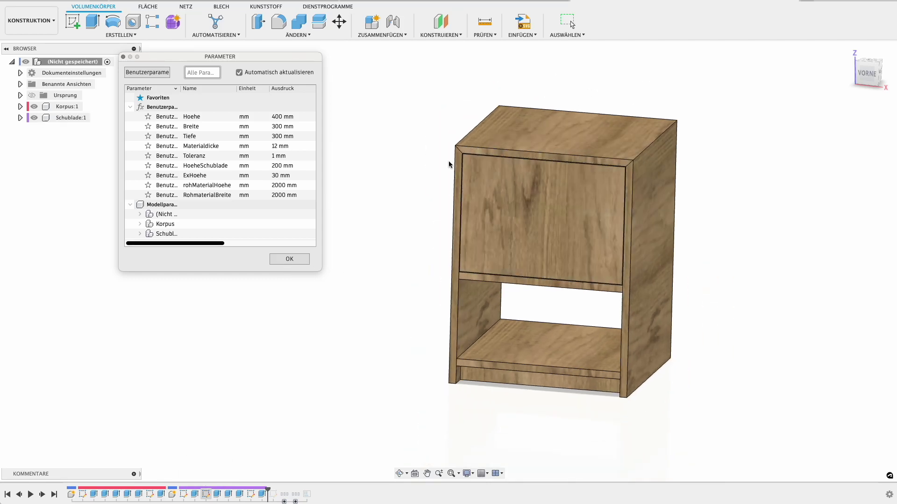
{"action": "mouse_move", "coordinate": [443, 182]}
{"action": "middle_mouse_down", "text": "shift"}
{"action": "mouse_move", "coordinate": [321, 166]}
{"action": "mouse_move", "coordinate": [326, 186]}
{"action": "mouse_move", "coordinate": [447, 192]}
{"action": "mouse_move", "coordinate": [394, 200]}
{"action": "middle_mouse_up", "text": "shift"}
Step: Set Hoehe and Breite to 500 mm, move the timeline to its end, and tilt the view
{"action": "left_click", "coordinate": [291, 117]}
{"action": "type", "text": "50"}
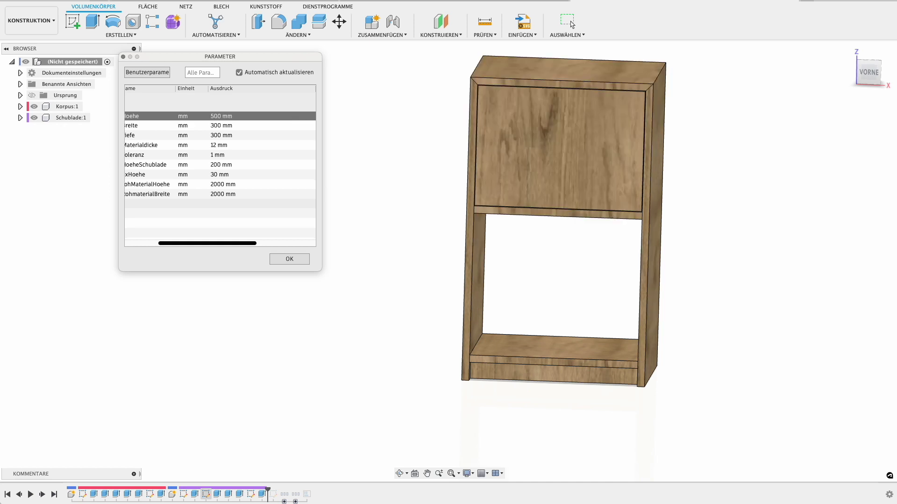
{"action": "key", "text": "Return"}
{"action": "left_click", "coordinate": [245, 124]}
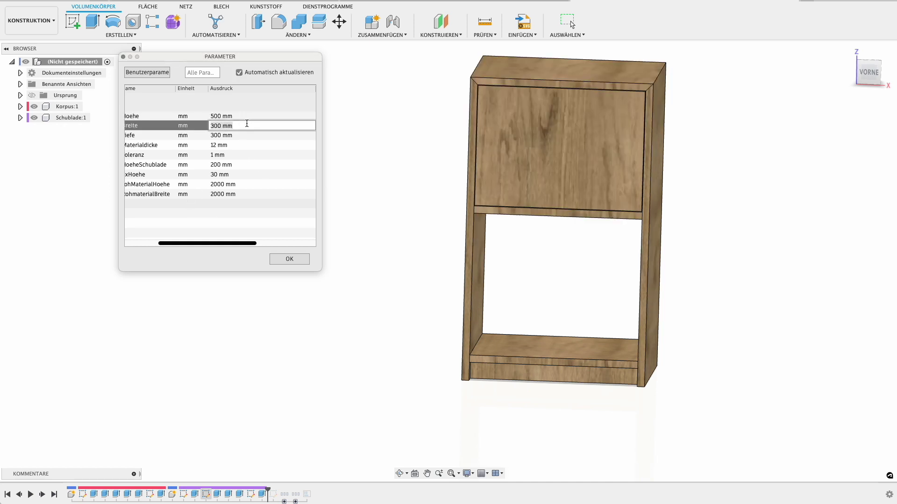
{"action": "type", "text": "500"}
{"action": "key", "text": "Return"}
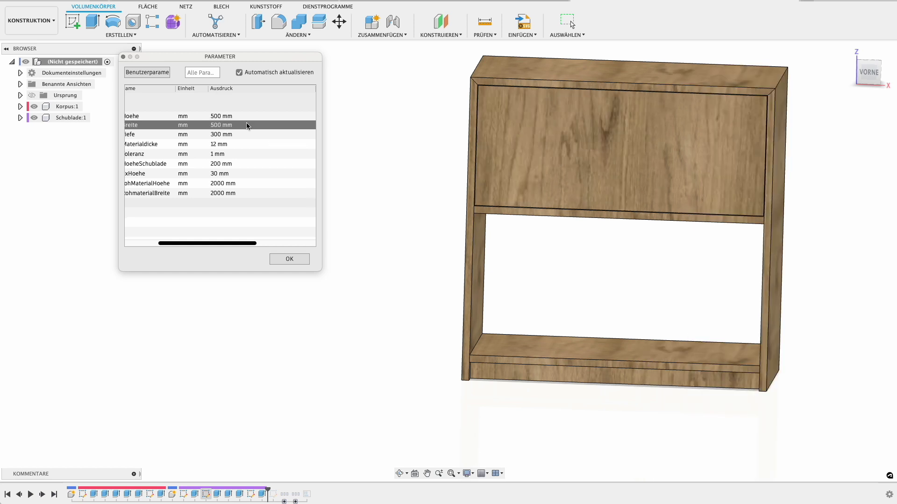
{"action": "left_click", "coordinate": [290, 259]}
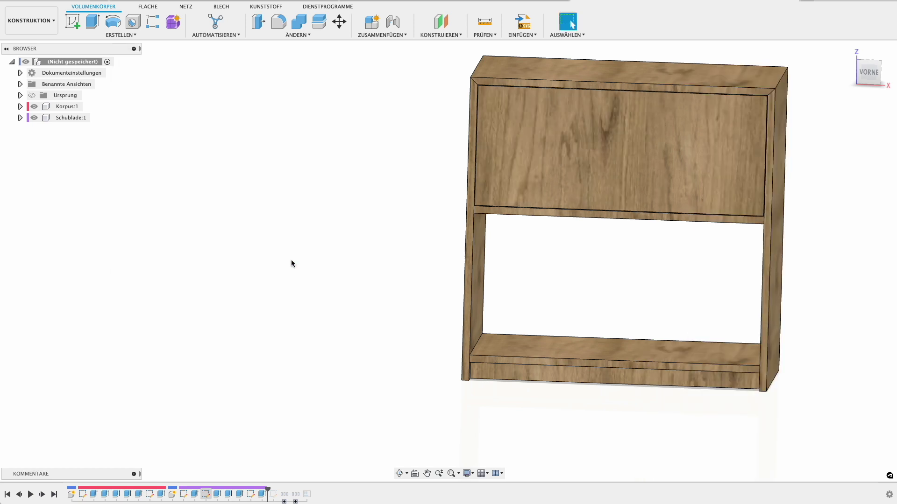
{"action": "left_click", "coordinate": [54, 498]}
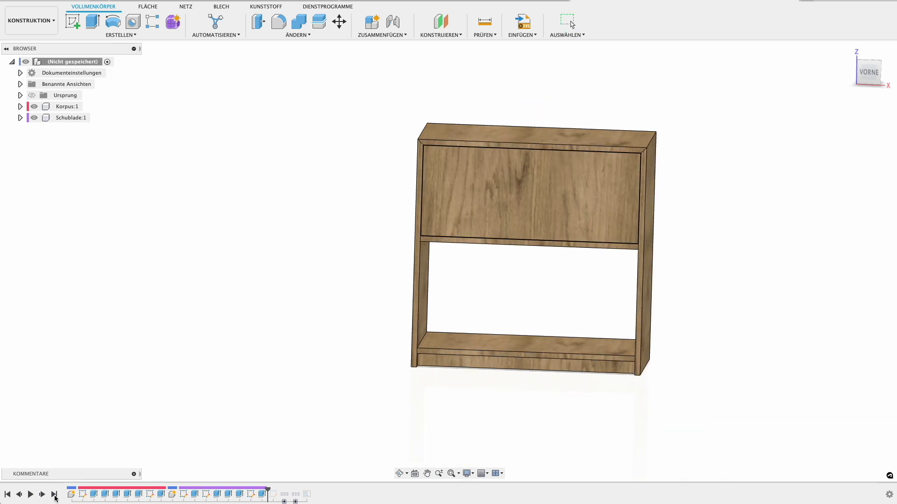
{"action": "mouse_move", "coordinate": [456, 320]}
{"action": "middle_mouse_down", "text": "shift"}
{"action": "mouse_move", "coordinate": [592, 315]}
{"action": "mouse_move", "coordinate": [232, 294]}
{"action": "mouse_move", "coordinate": [373, 330]}
{"action": "mouse_move", "coordinate": [445, 316]}
{"action": "mouse_move", "coordinate": [444, 295]}
{"action": "mouse_move", "coordinate": [500, 190]}
{"action": "mouse_move", "coordinate": [447, 229]}
{"action": "mouse_move", "coordinate": [366, 191]}
{"action": "mouse_move", "coordinate": [415, 194]}
{"action": "mouse_move", "coordinate": [397, 192]}
{"action": "mouse_move", "coordinate": [387, 206]}
{"action": "middle_mouse_up", "text": "shift"}
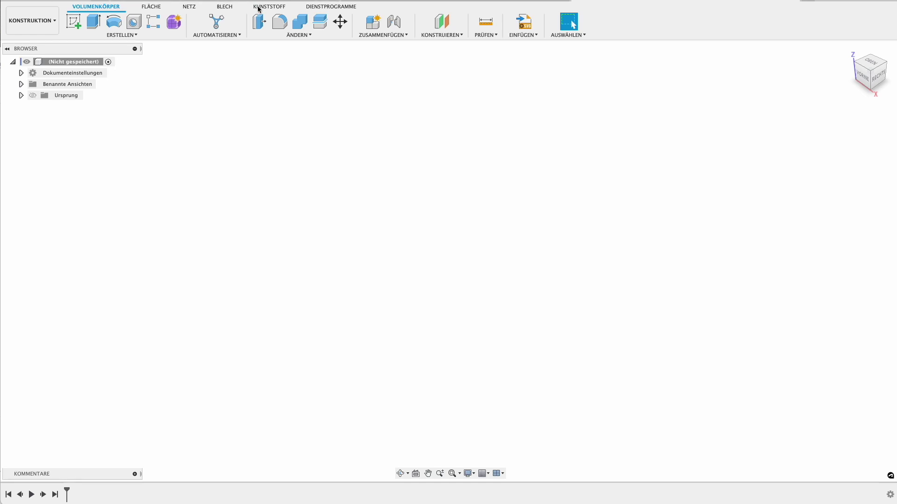
Step: Open the Ändern (modify) command list in the empty design
{"action": "left_click", "coordinate": [281, 37]}
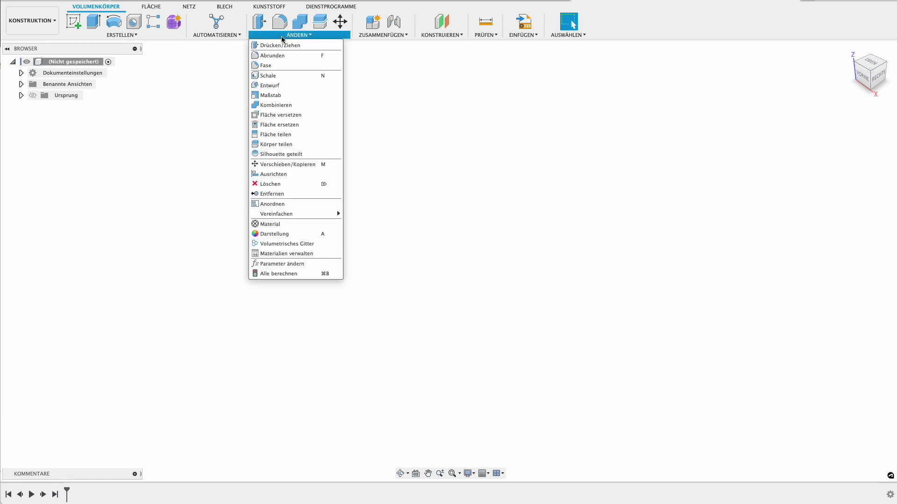
Step: Open the parameters and add user parameter Hoehe = 450 mm
{"action": "left_click", "coordinate": [278, 264]}
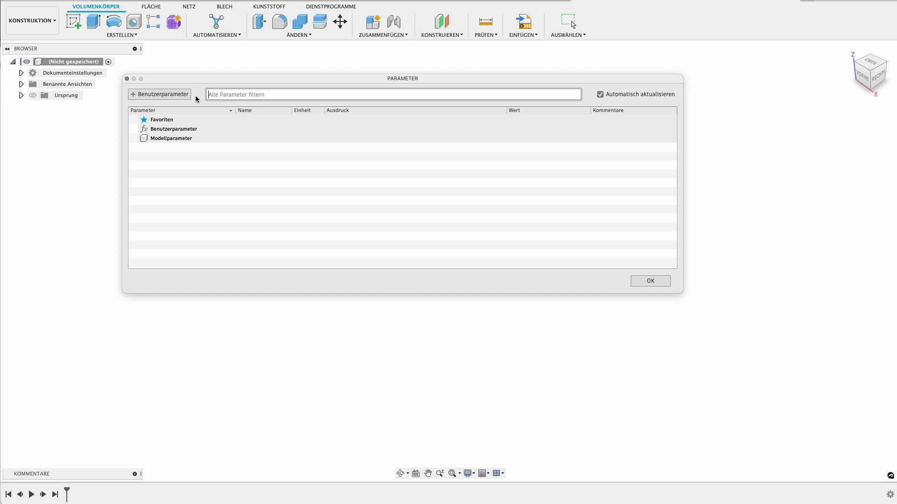
{"action": "left_click", "coordinate": [157, 96]}
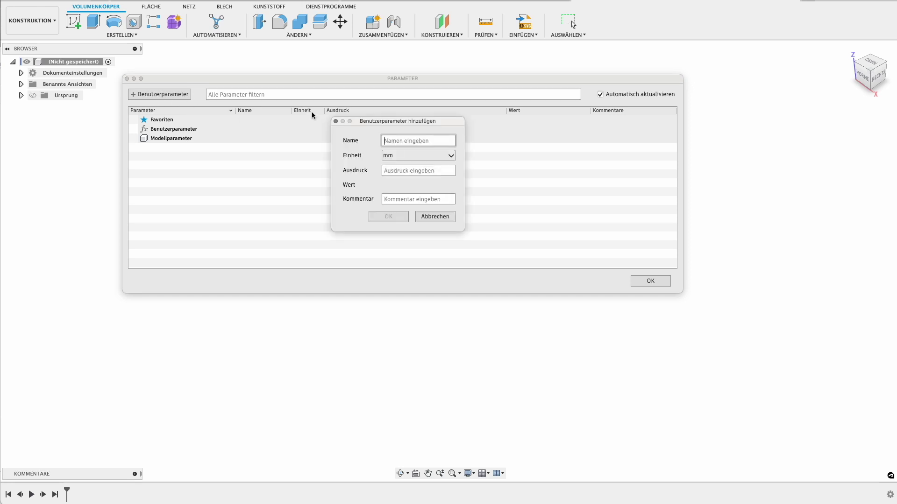
{"action": "type", "text": "Hoehe"}
{"action": "key", "text": "Tab"}
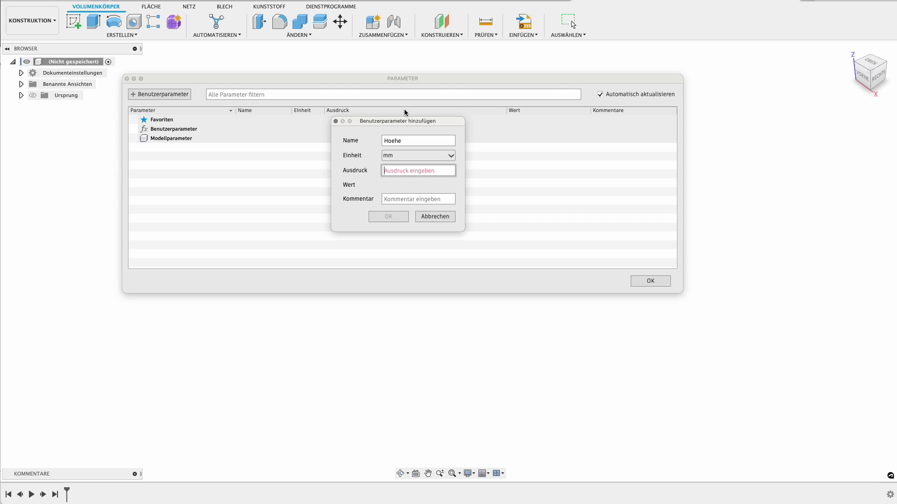
{"action": "type", "text": "450"}
{"action": "key", "text": "Return"}
Step: Add user parameters Breite = 300 mm and Tiefe = 300 mm
{"action": "left_click", "coordinate": [170, 93]}
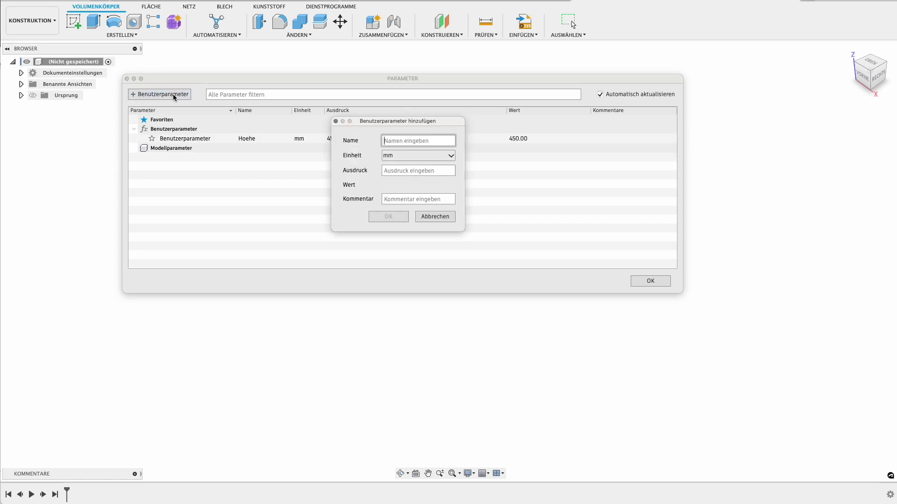
{"action": "type", "text": "Breite"}
{"action": "key", "text": "Tab"}
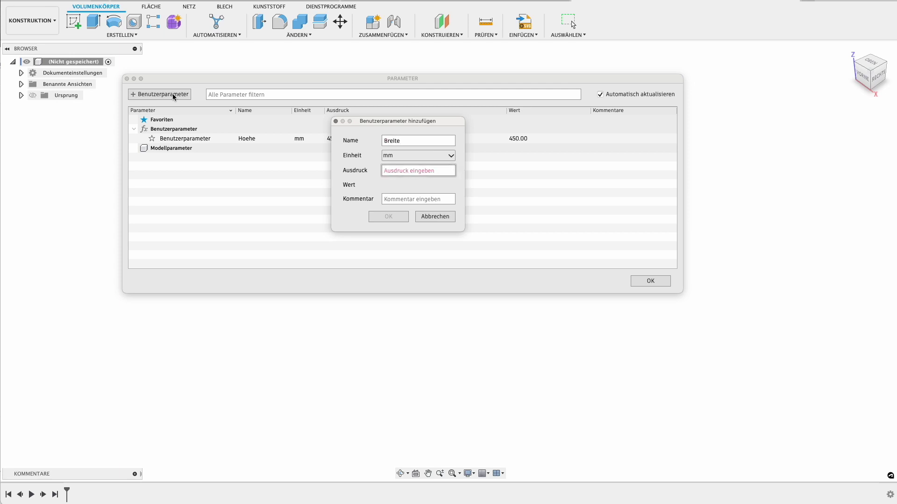
{"action": "type", "text": "300"}
{"action": "key", "text": "Return"}
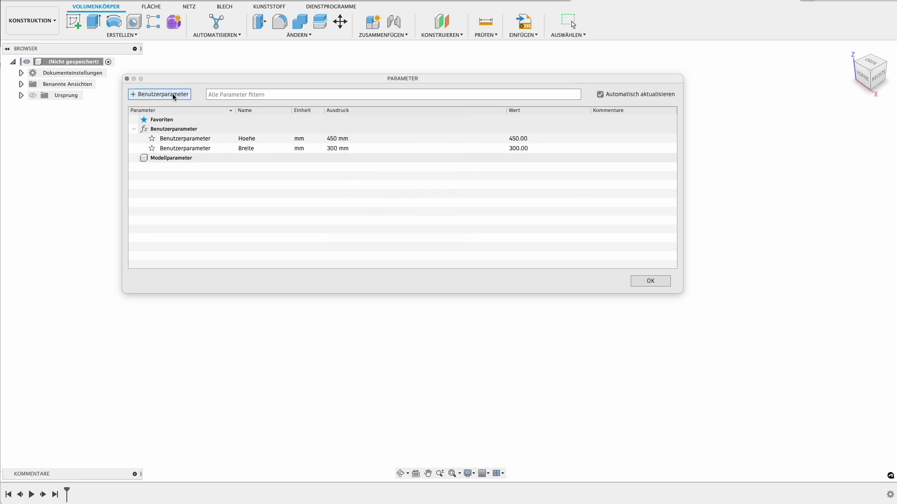
{"action": "left_click", "coordinate": [173, 93]}
{"action": "type", "text": "Tiefe"}
{"action": "key", "text": "Tab"}
{"action": "type", "text": "300"}
{"action": "key", "text": "Return"}
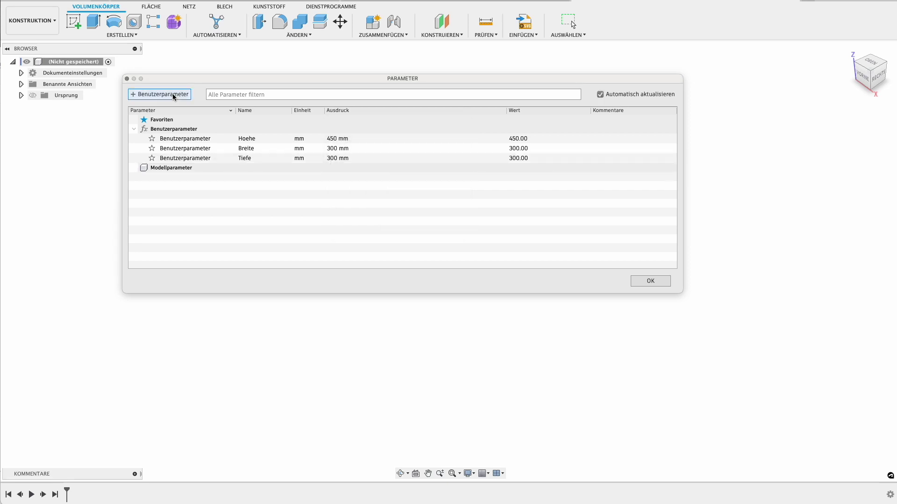
{"action": "left_click", "coordinate": [173, 95]}
Step: Add user parameters Materialdicke = 12 mm and Toleranz = 1 mm
{"action": "type", "text": "Mat"}
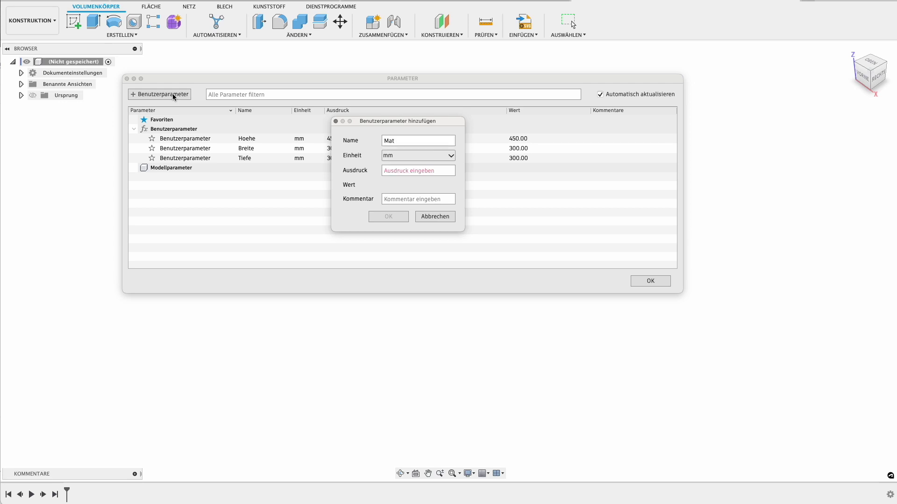
{"action": "type", "text": "erialdicke"}
{"action": "key", "text": "Tab"}
{"action": "type", "text": "12"}
{"action": "key", "text": "Return"}
{"action": "left_click", "coordinate": [172, 94]}
{"action": "type", "text": "Tolerant"}
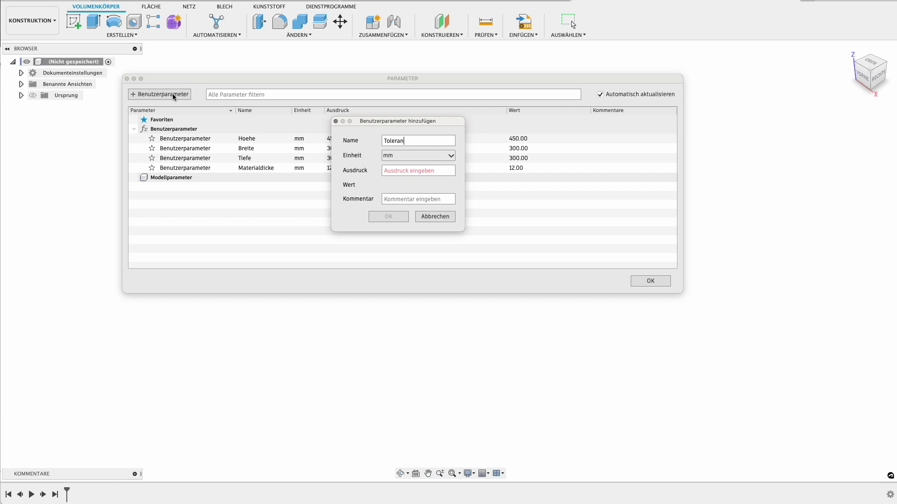
{"action": "key", "text": "Tab"}
{"action": "type", "text": "1"}
{"action": "key", "text": "Return"}
Step: Add user parameter HoeheSchublade at 150 mm, then change it to 200 mm
{"action": "left_click", "coordinate": [173, 94]}
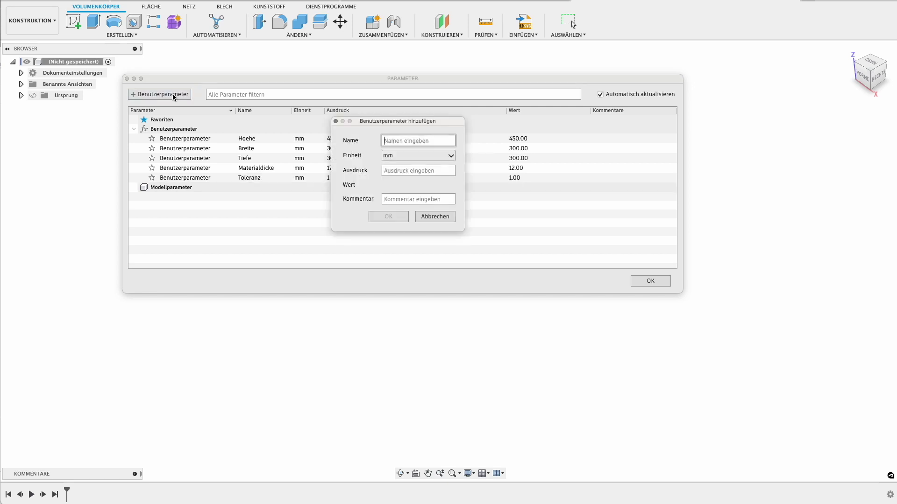
{"action": "type", "text": "Hoehe"}
{"action": "key", "text": "BackSpace"}
{"action": "key", "text": "BackSpace"}
{"action": "key", "text": "BackSpace"}
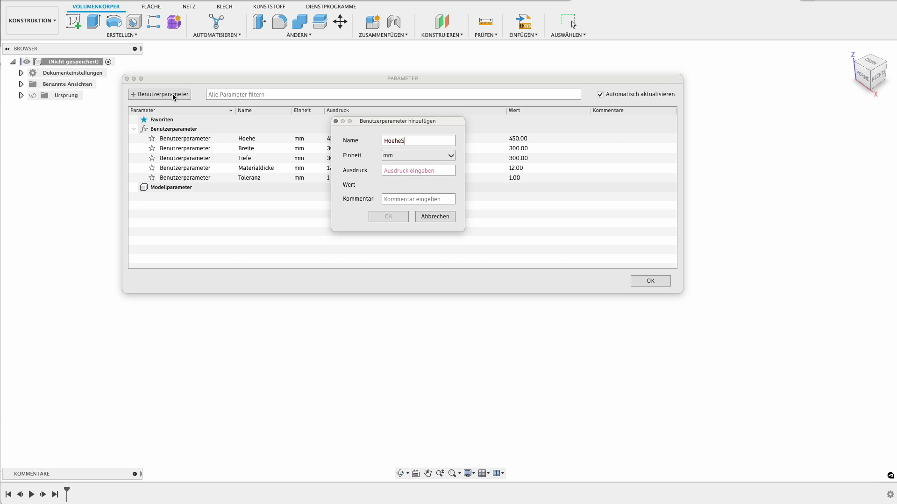
{"action": "type", "text": "hubladw"}
{"action": "key", "text": "Tab"}
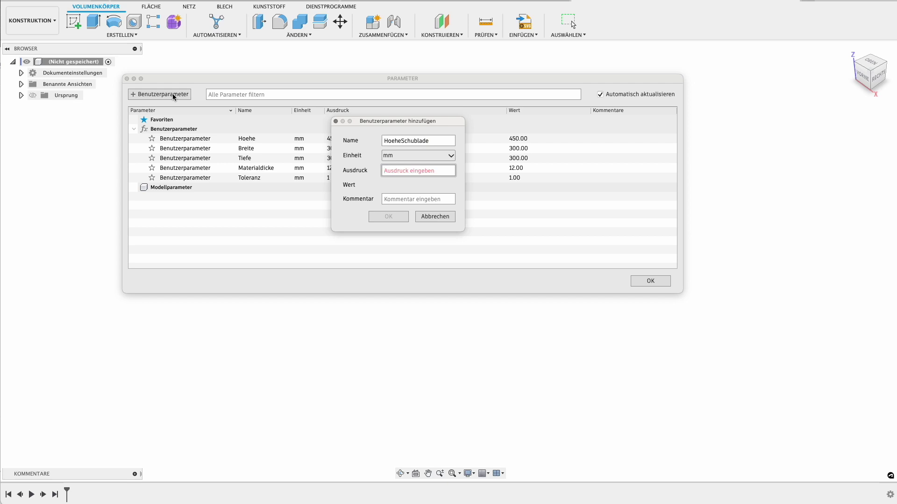
{"action": "type", "text": "150"}
{"action": "key", "text": "Return"}
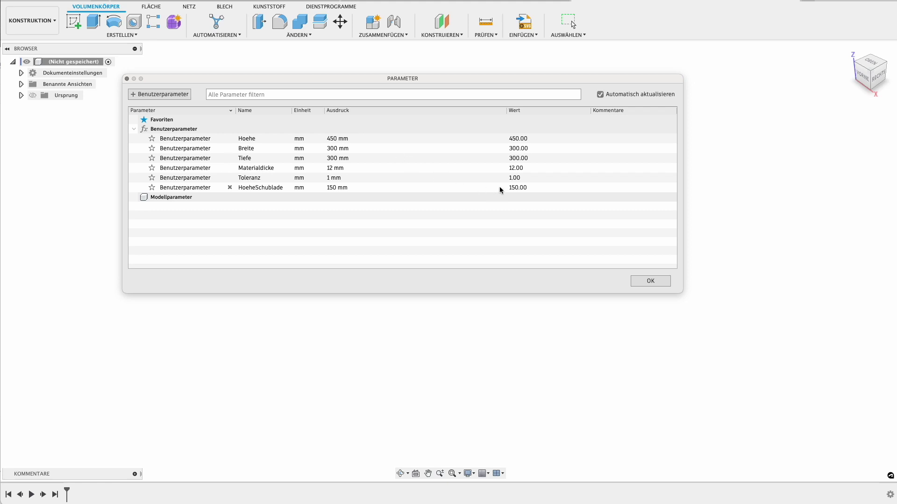
{"action": "left_click", "coordinate": [530, 189]}
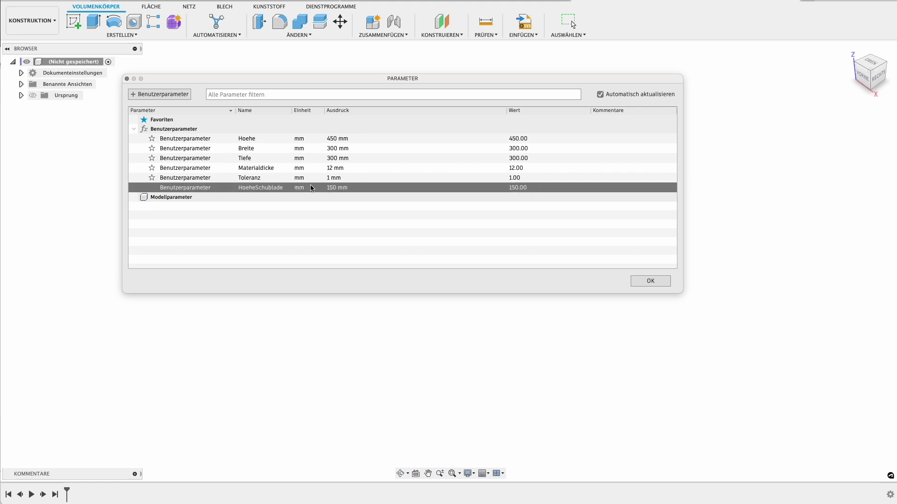
{"action": "double_click", "coordinate": [325, 188]}
{"action": "type", "text": "200"}
{"action": "key", "text": "Return"}
Step: Add user parameter ExHoehe = 30 mm and close the parameter list
{"action": "left_click", "coordinate": [141, 94]}
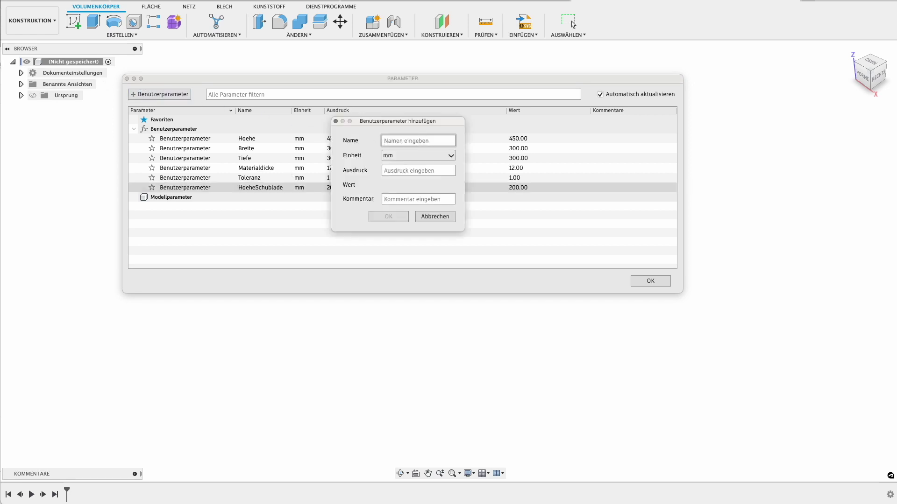
{"action": "type", "text": "EH"}
{"action": "key", "text": "BackSpace"}
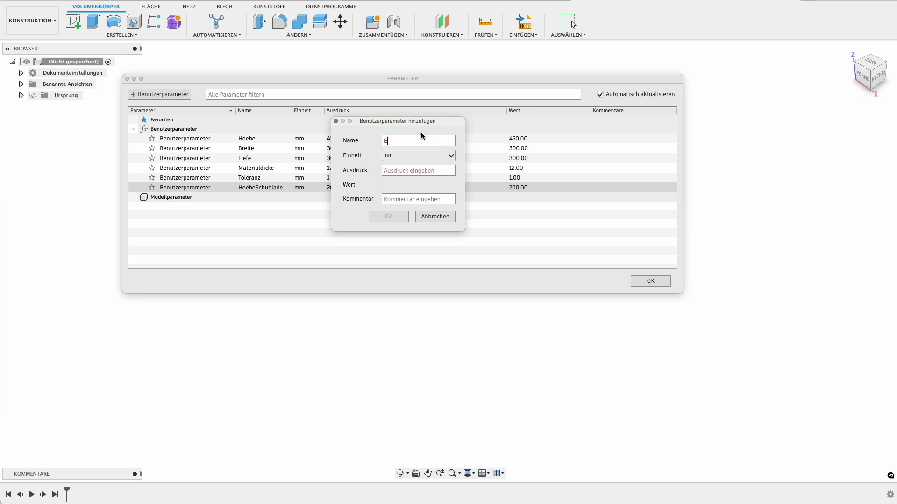
{"action": "type", "text": "xHoehe"}
{"action": "key", "text": "Tab"}
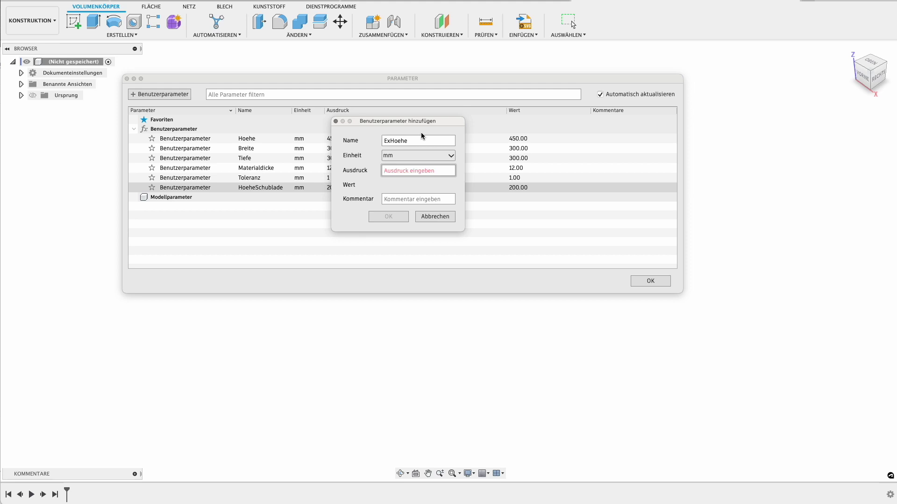
{"action": "type", "text": "30"}
{"action": "key", "text": "Return"}
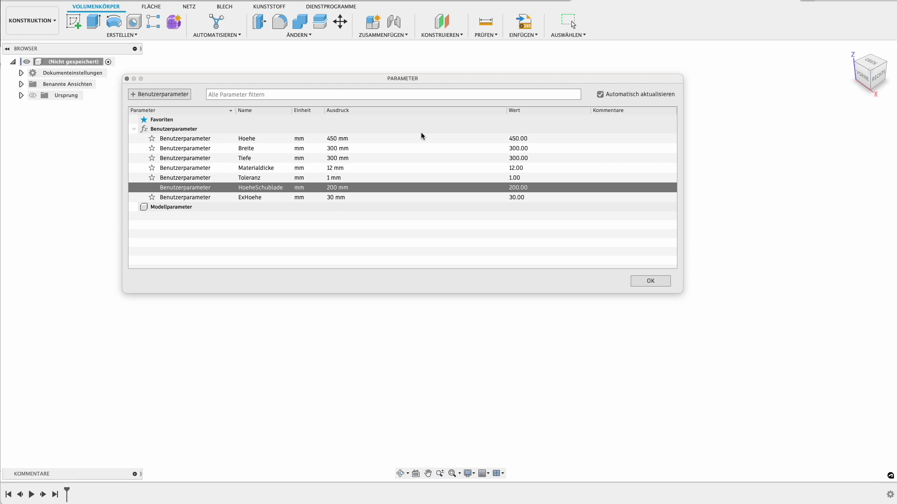
{"action": "left_click", "coordinate": [650, 281]}
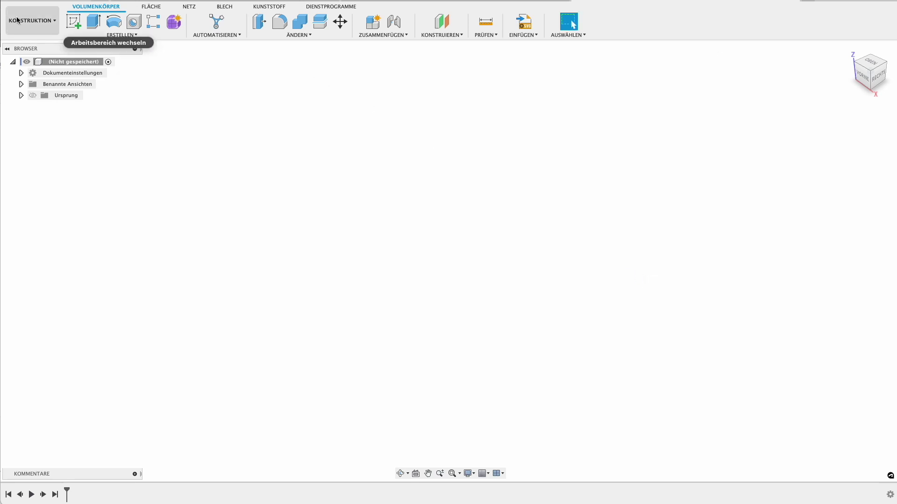
Step: Create a new component named Korpus under the root and start a sketch on the front plane
{"action": "right_click", "coordinate": [68, 66]}
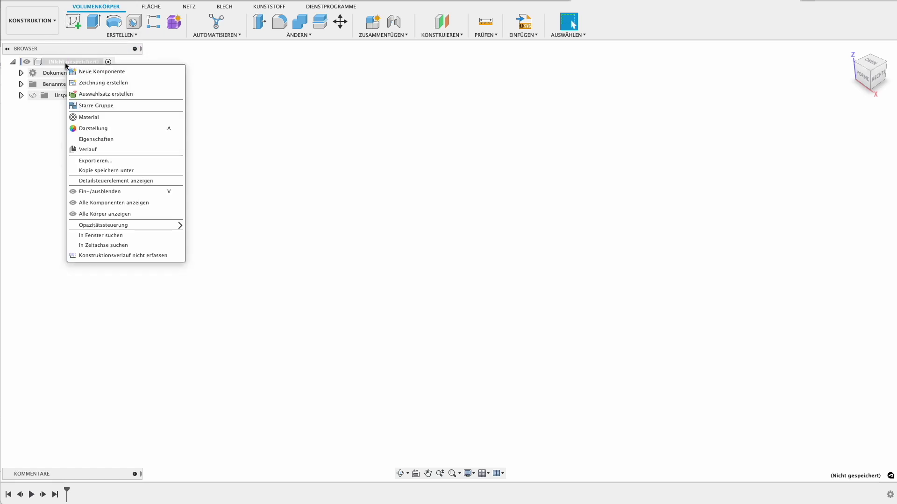
{"action": "left_click", "coordinate": [137, 73]}
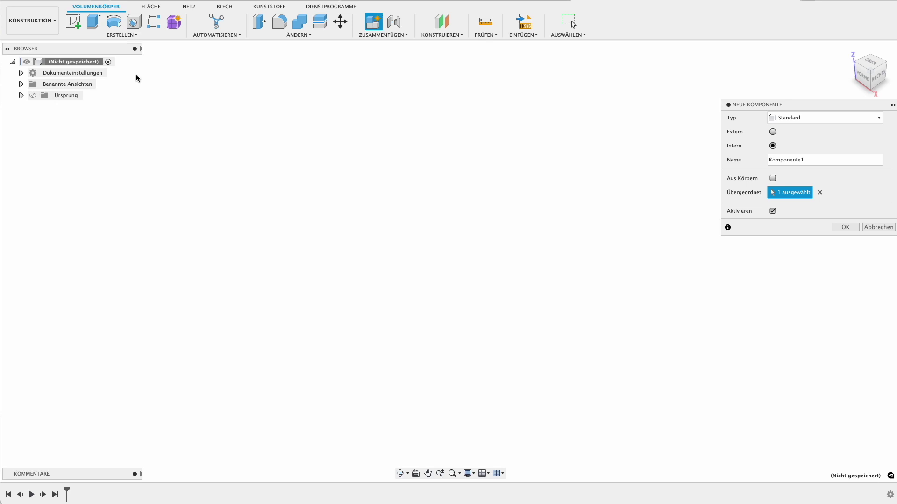
{"action": "double_click", "coordinate": [837, 158]}
{"action": "type", "text": "Korp"}
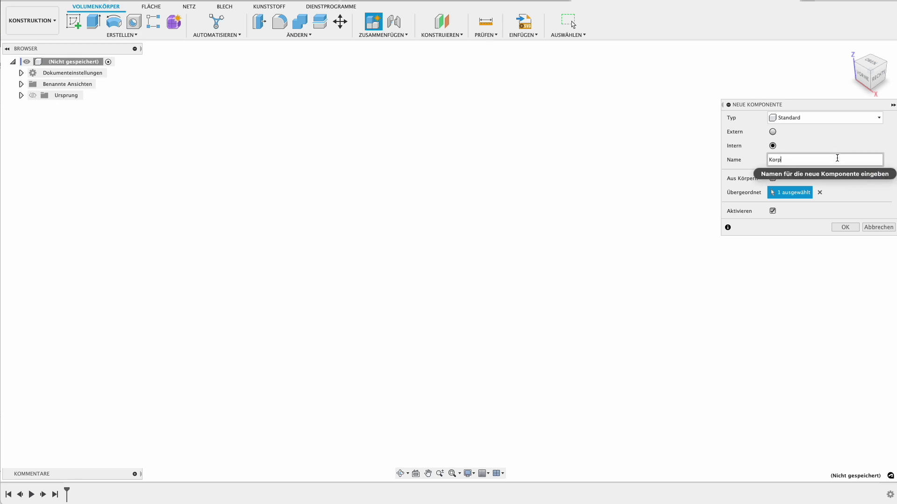
{"action": "type", "text": "us"}
{"action": "key", "text": "Return"}
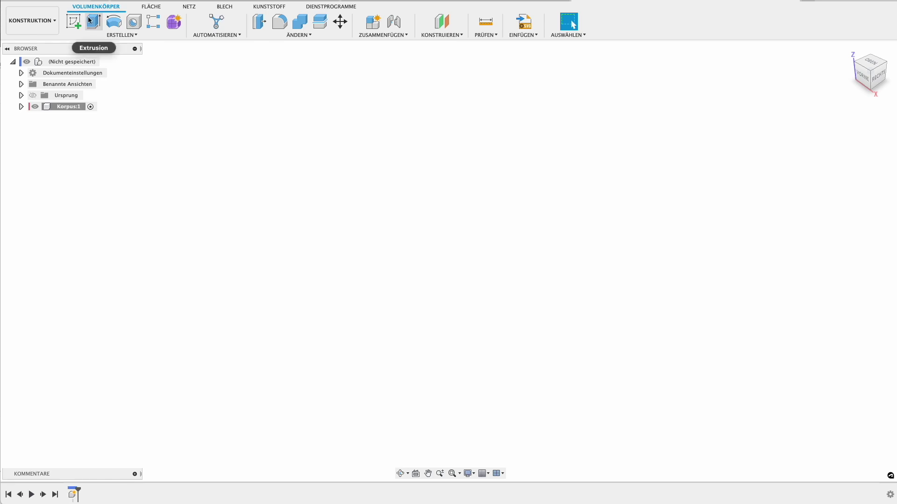
{"action": "left_click", "coordinate": [73, 21]}
{"action": "left_click", "coordinate": [467, 273]}
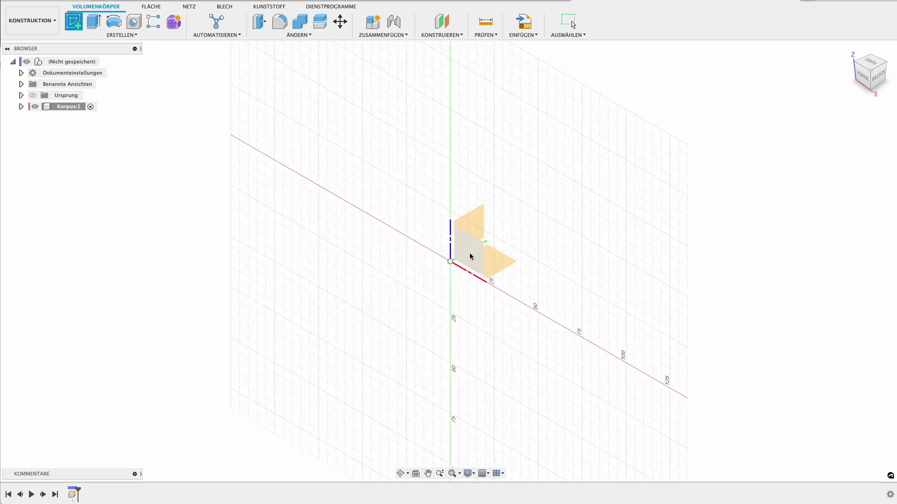
Step: Draw a rectangle from the origin sized Breite wide by Hoehe tall
{"action": "key", "text": "r"}
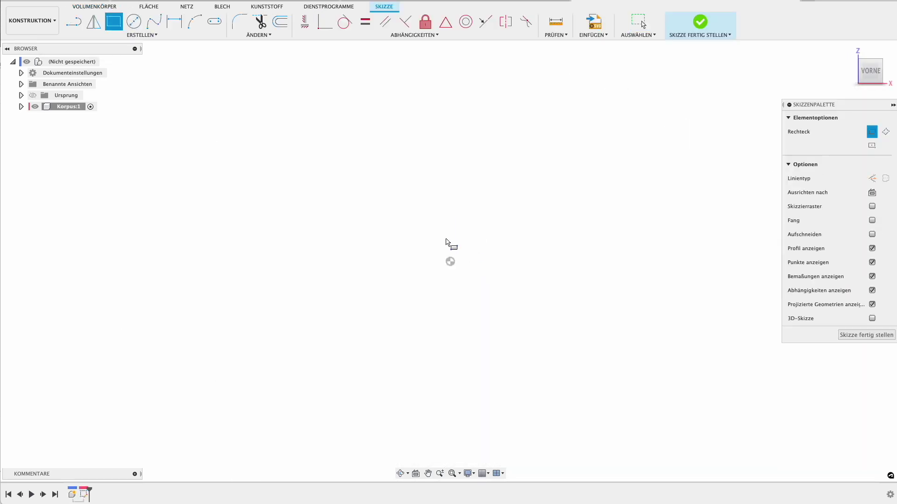
{"action": "left_click", "coordinate": [450, 261]}
{"action": "mouse_move", "coordinate": [572, 142]}
{"action": "middle_mouse_down"}
{"action": "mouse_move", "coordinate": [432, 254]}
{"action": "mouse_move", "coordinate": [393, 257]}
{"action": "middle_mouse_up"}
{"action": "type", "text": "h"}
{"action": "key", "text": "Tab"}
{"action": "type", "text": "Breite"}
{"action": "scroll", "coordinate": [531, 166], "scroll_direction": "down", "scroll_amount": 3}
{"action": "key", "text": "Return"}
{"action": "scroll", "coordinate": [446, 285], "scroll_direction": "down", "scroll_amount": 3}
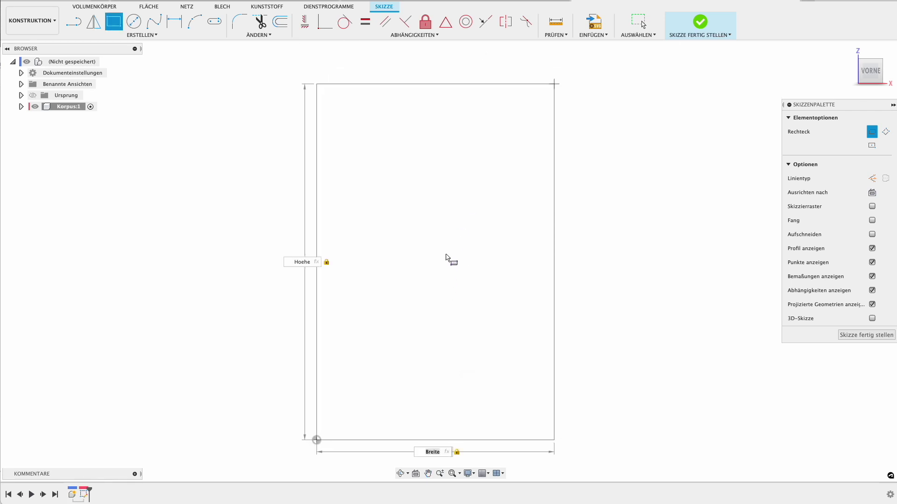
{"action": "key", "text": "Escape"}
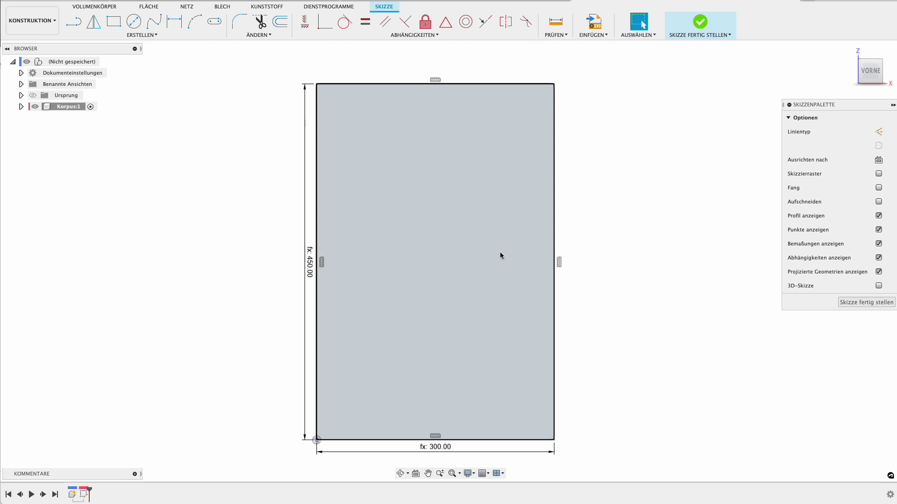
Step: Offset the rectangle's top, right and left edges inward by Materialdicke
{"action": "left_click", "coordinate": [480, 162]}
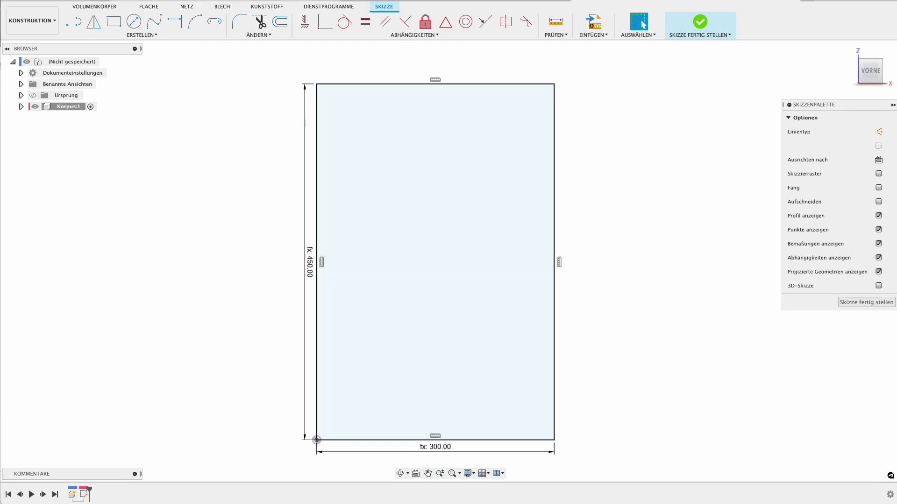
{"action": "left_click", "coordinate": [280, 22]}
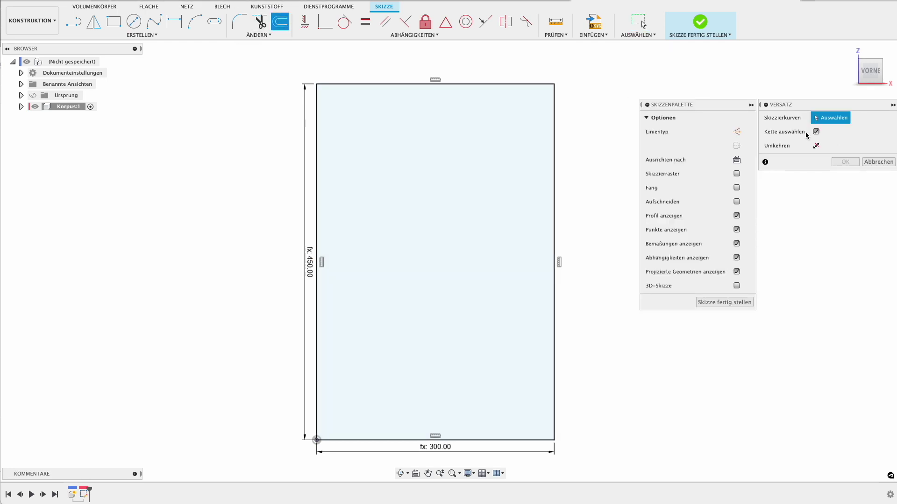
{"action": "left_click", "coordinate": [817, 132]}
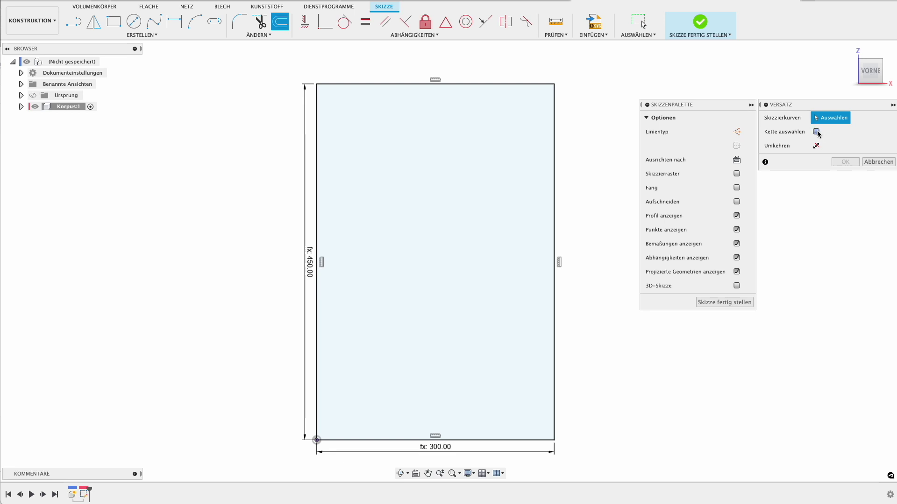
{"action": "left_click", "coordinate": [529, 85]}
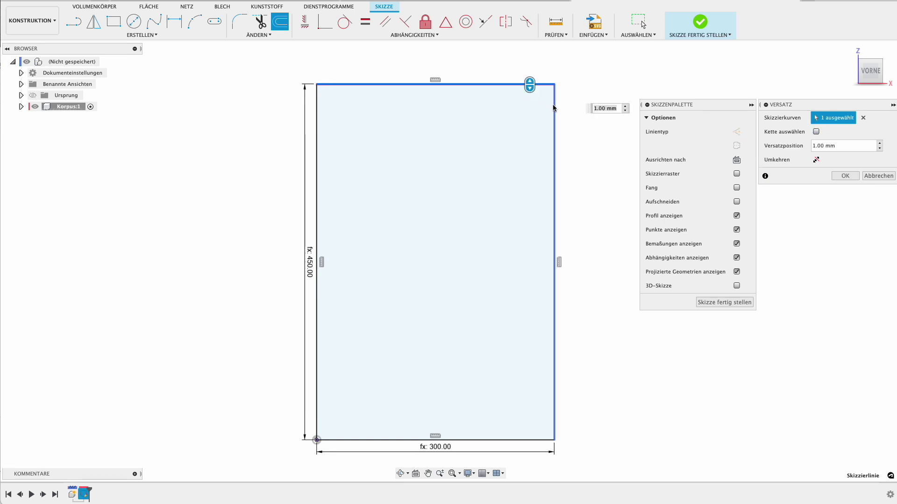
{"action": "left_click", "coordinate": [554, 105]}
{"action": "left_click", "coordinate": [318, 128]}
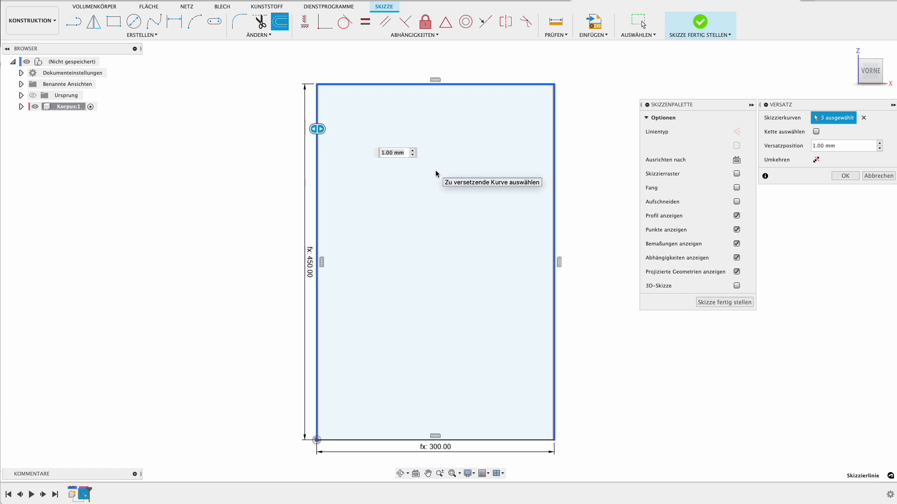
{"action": "type", "text": "Mat"}
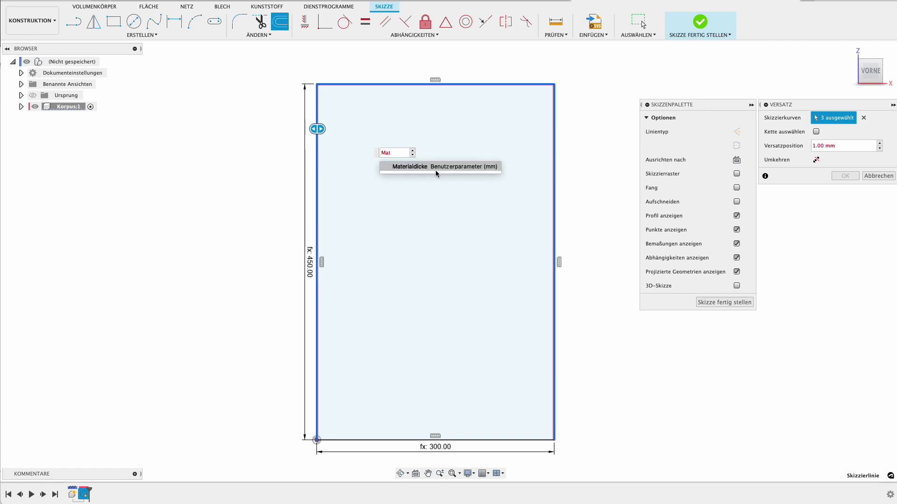
{"action": "key", "text": "Return"}
{"action": "key", "text": "Return"}
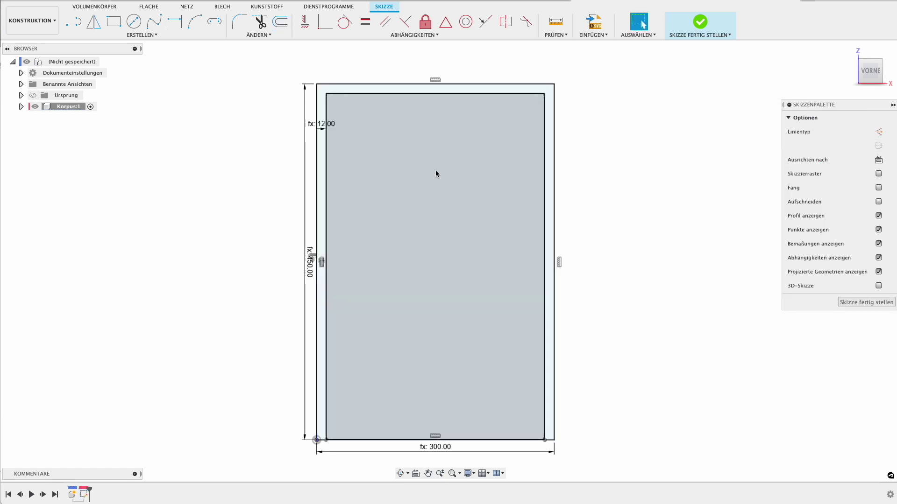
{"action": "scroll", "coordinate": [460, 140], "scroll_direction": "down", "scroll_amount": 2}
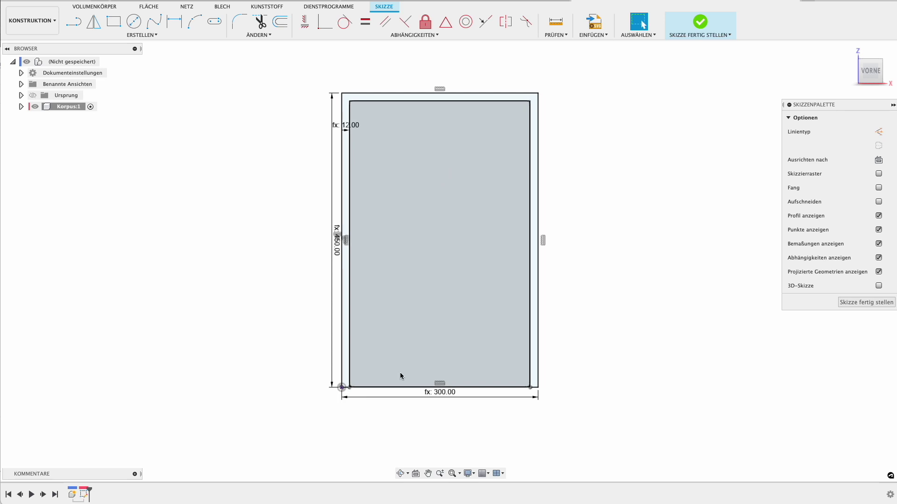
Step: Draw the lower shelf strip across the inner width, dimensioned Materialdicke thick
{"action": "key", "text": "r"}
{"action": "left_click", "coordinate": [349, 354]}
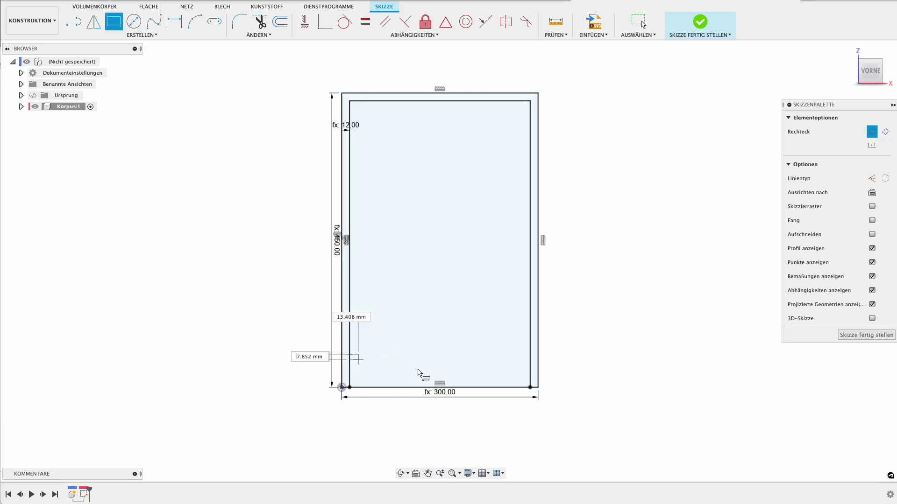
{"action": "left_click", "coordinate": [530, 369]}
{"action": "key", "text": "d"}
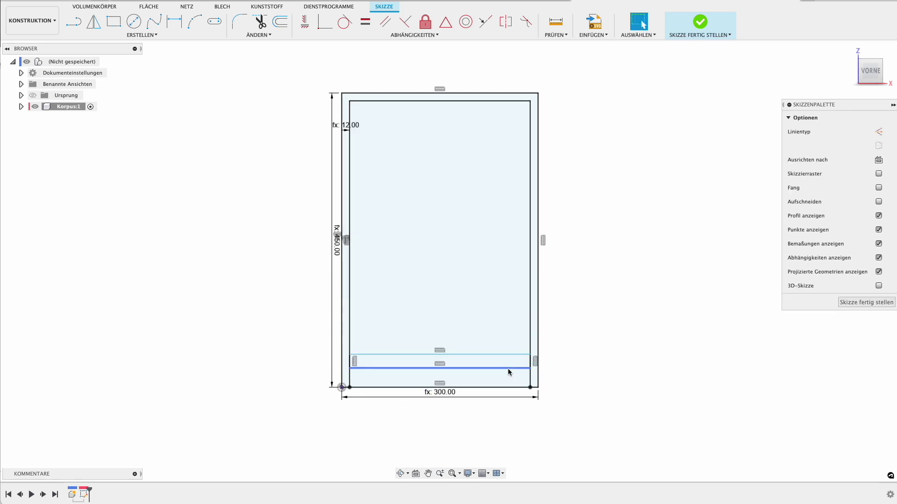
{"action": "left_click", "coordinate": [512, 368]}
{"action": "left_click", "coordinate": [512, 355]}
{"action": "left_click", "coordinate": [621, 355]}
{"action": "type", "text": "Materialdicke"}
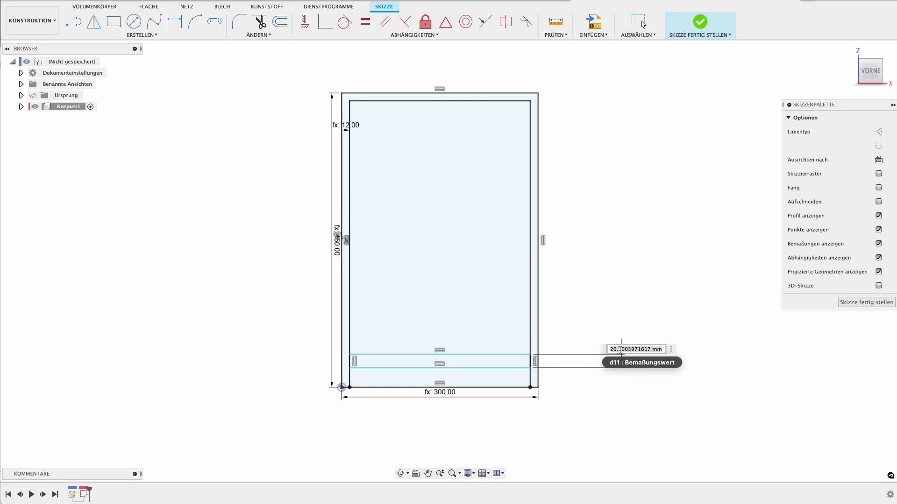
{"action": "key", "text": "Return"}
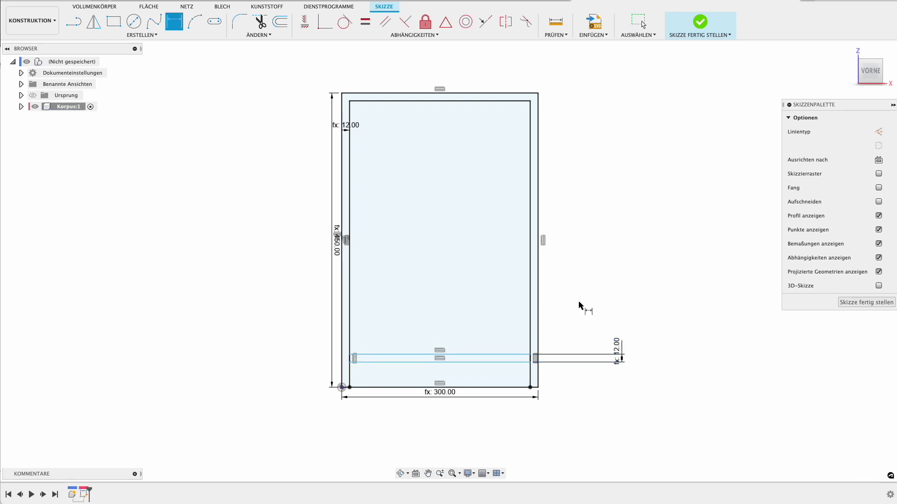
Step: Draw the upper shelf strip across the inner width, dimensioned 12 mm thick
{"action": "key", "text": "r"}
{"action": "left_click", "coordinate": [349, 169]}
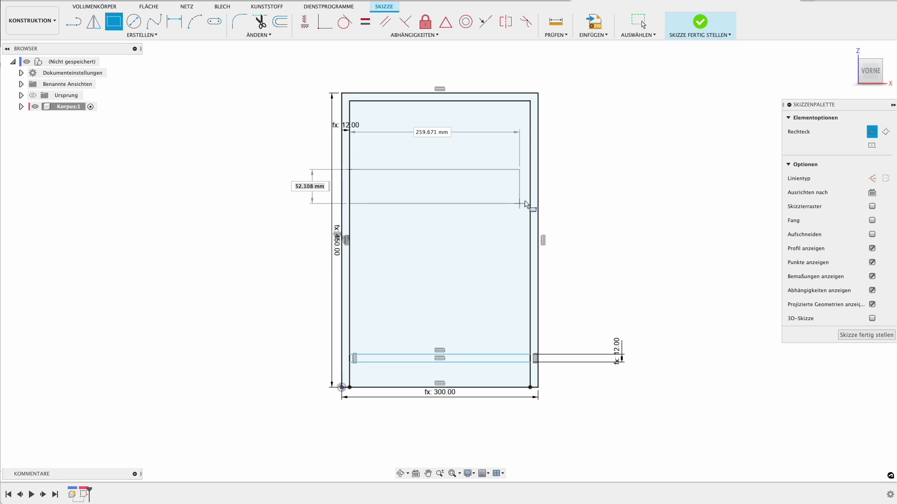
{"action": "left_click", "coordinate": [530, 193]}
{"action": "key", "text": "d"}
{"action": "left_click", "coordinate": [516, 169]}
{"action": "left_click", "coordinate": [530, 193]}
{"action": "left_click", "coordinate": [649, 186]}
{"action": "type", "text": "12"}
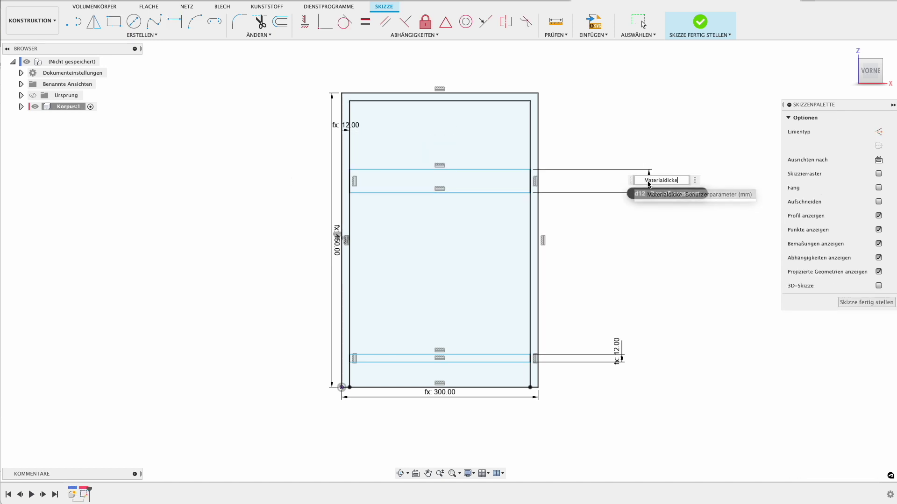
{"action": "key", "text": "Return"}
Step: Dimension the lower shelf ExHoehe (30 mm) above the bottom
{"action": "left_click", "coordinate": [460, 362]}
{"action": "left_click", "coordinate": [614, 388]}
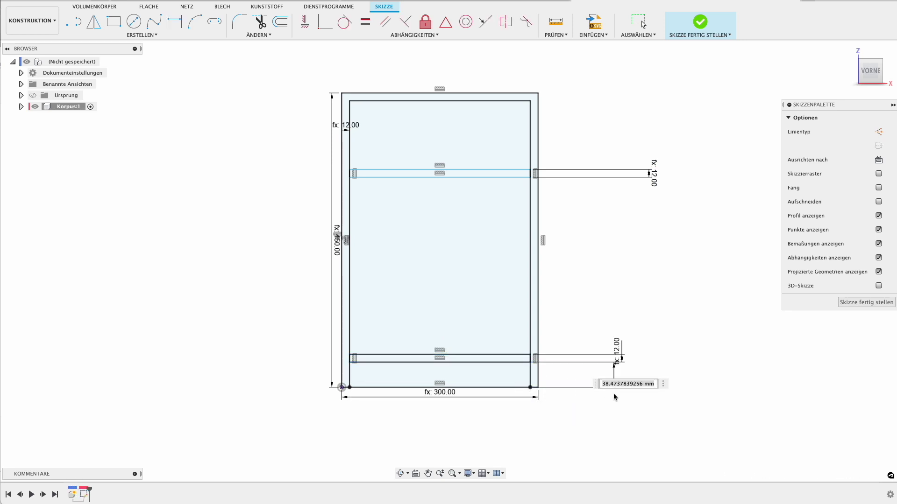
{"action": "type", "text": "ExHoeh"}
{"action": "left_click", "coordinate": [614, 397]}
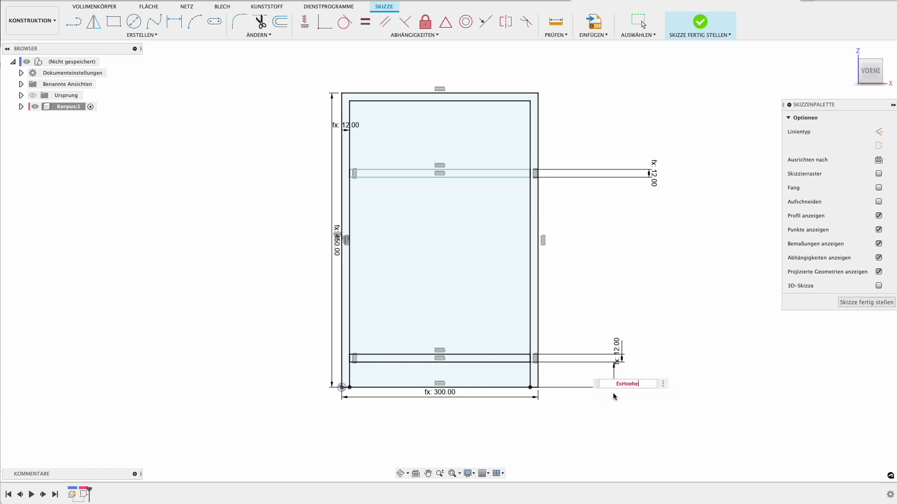
{"action": "key", "text": "Return"}
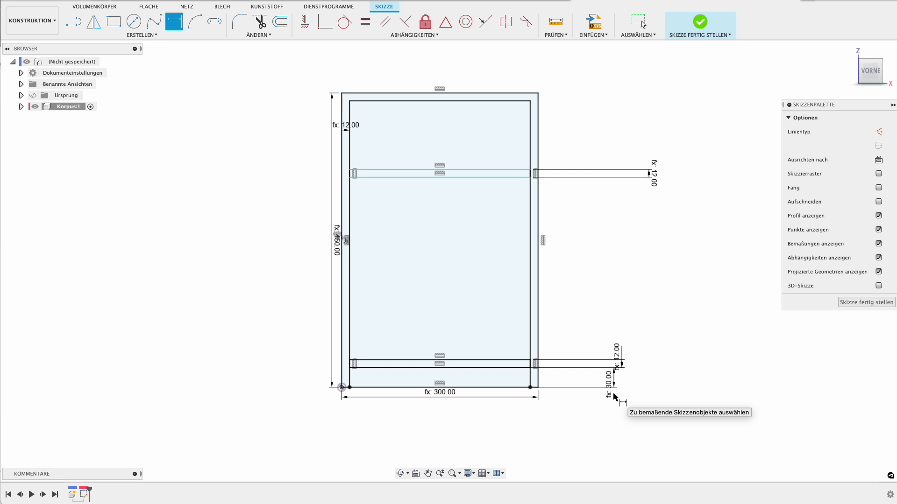
{"action": "left_click", "coordinate": [521, 173]}
Step: Dimension the upper shelf HoeheSchublade (200 mm) below the top inner line
{"action": "left_click", "coordinate": [516, 101]}
{"action": "left_click", "coordinate": [673, 116]}
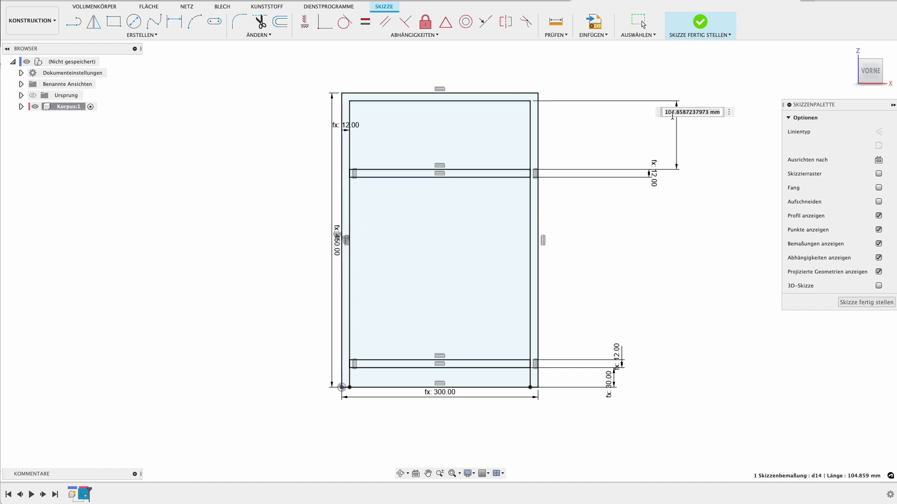
{"action": "type", "text": "Sch"}
{"action": "key", "text": "Return"}
{"action": "key", "text": "Return"}
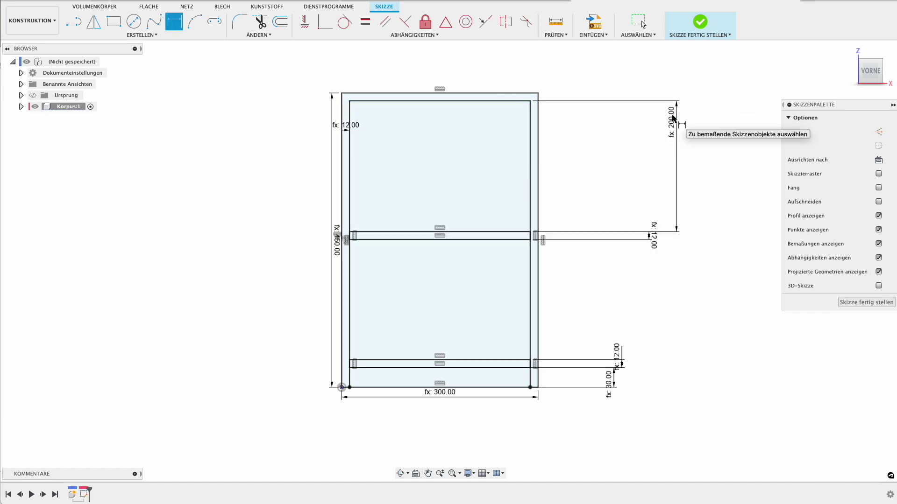
{"action": "scroll", "coordinate": [630, 123], "scroll_direction": "down", "scroll_amount": 1}
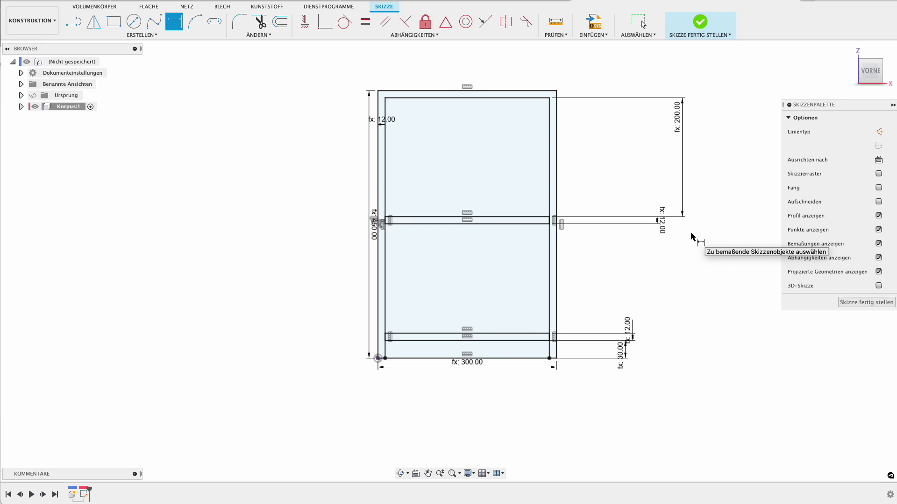
{"action": "scroll", "coordinate": [597, 167], "scroll_direction": "up", "scroll_amount": 3}
{"action": "scroll", "coordinate": [546, 250], "scroll_direction": "up", "scroll_amount": 1}
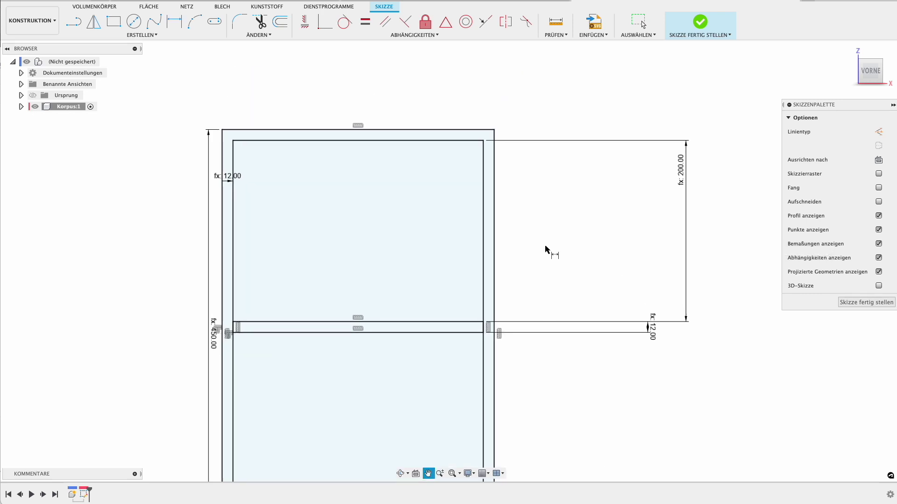
Step: Draw diagonal mitre lines at both top corners and finish the sketch
{"action": "key", "text": "l"}
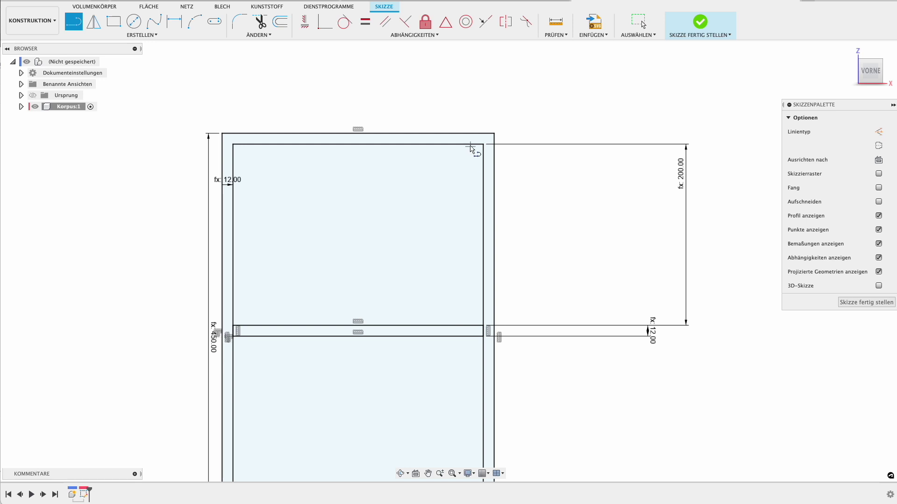
{"action": "left_click", "coordinate": [484, 145]}
{"action": "double_click", "coordinate": [495, 134]}
{"action": "left_click", "coordinate": [233, 144]}
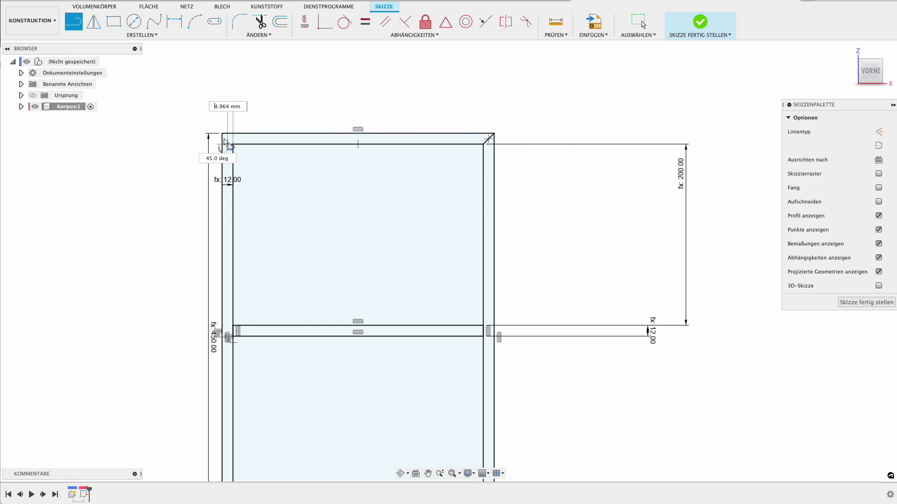
{"action": "double_click", "coordinate": [222, 134]}
{"action": "key", "text": "Escape"}
{"action": "scroll", "coordinate": [507, 261], "scroll_direction": "down", "scroll_amount": 3}
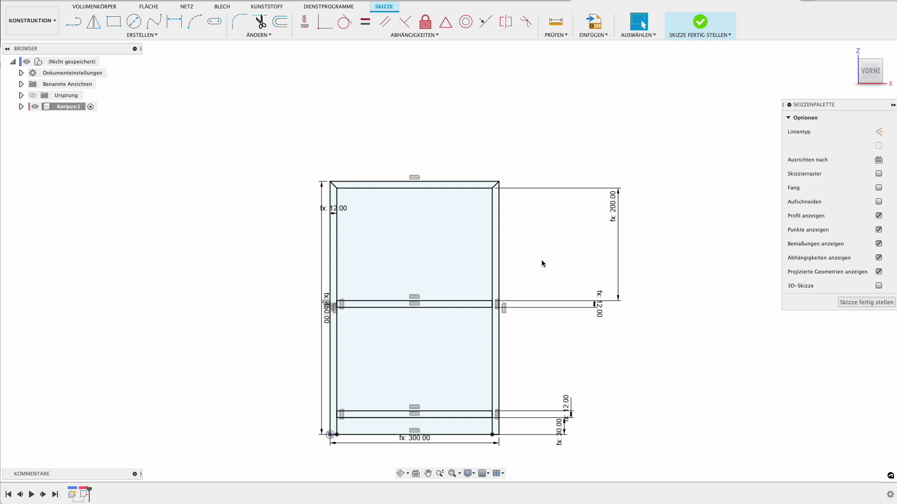
{"action": "left_click", "coordinate": [875, 301]}
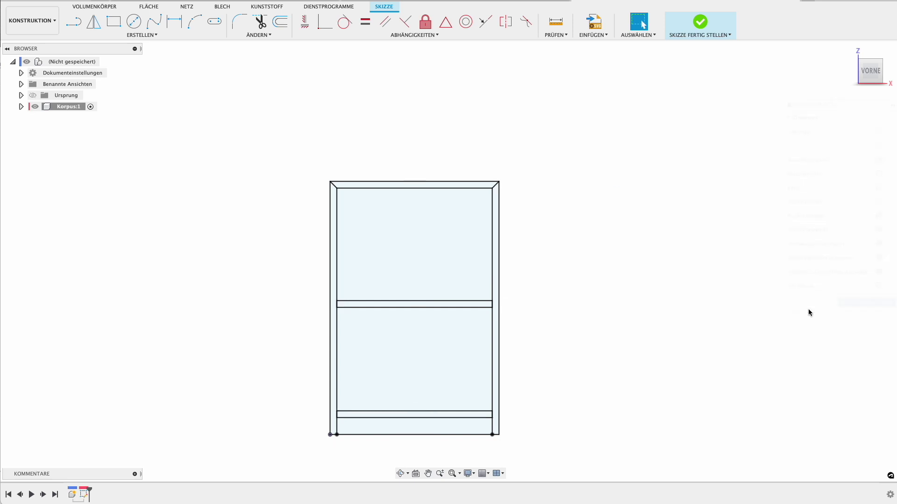
Step: Extrude the left side panel profile by Tiefe and expand the Korpus sketches in the browser
{"action": "key", "text": "e"}
{"action": "left_click", "coordinate": [336, 205]}
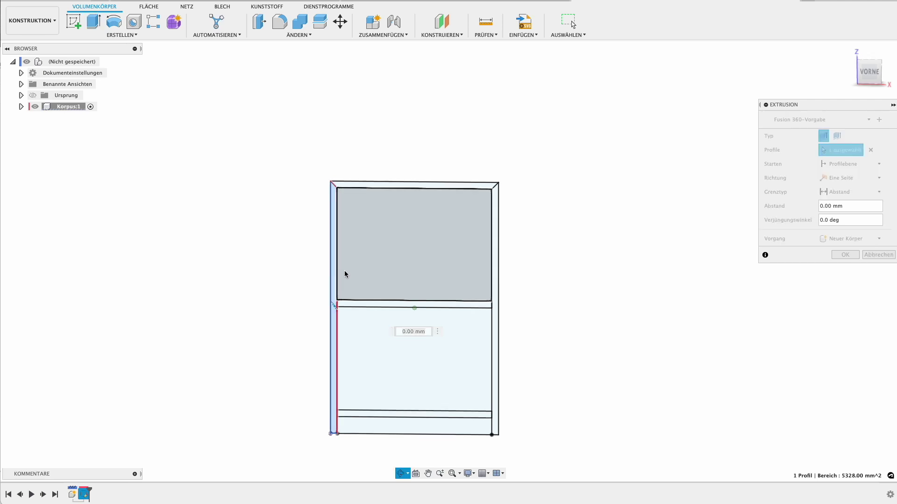
{"action": "type", "text": "Tiefe"}
{"action": "key", "text": "Return"}
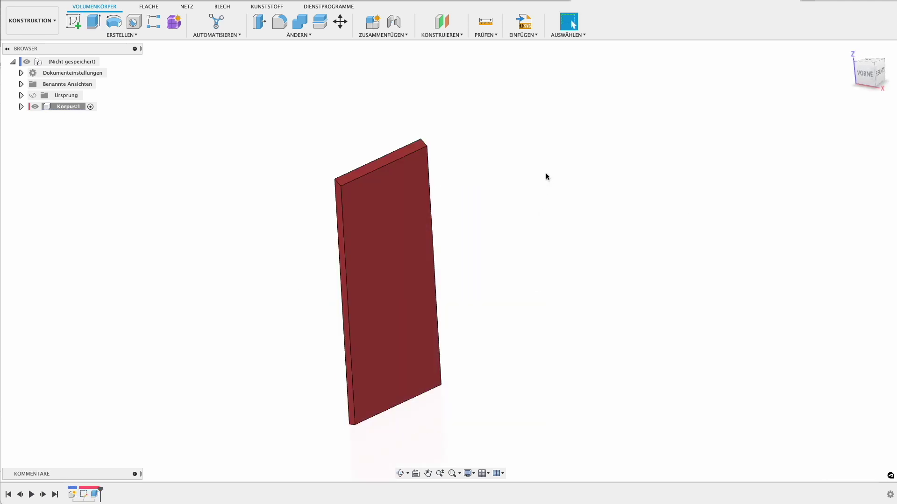
{"action": "left_click", "coordinate": [21, 107]}
{"action": "left_click", "coordinate": [29, 140]}
Step: Extrude the top board profile by Tiefe as a new body
{"action": "key", "text": "e"}
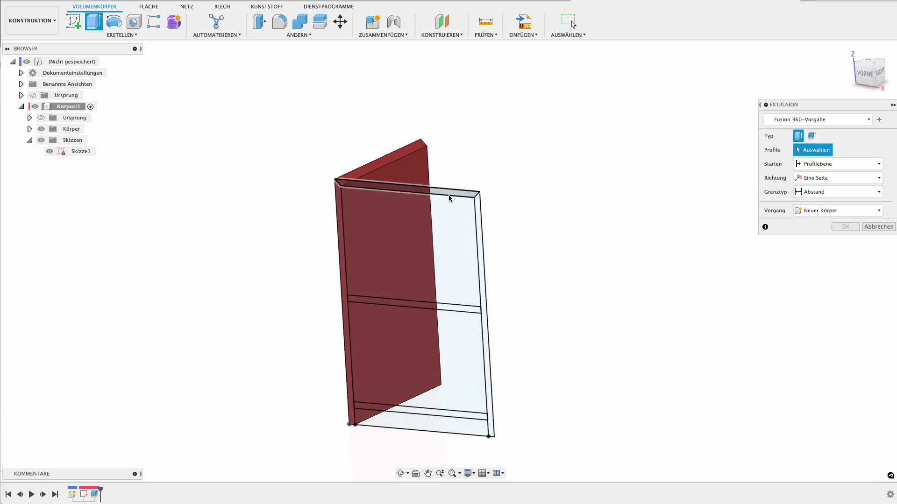
{"action": "left_click", "coordinate": [452, 192]}
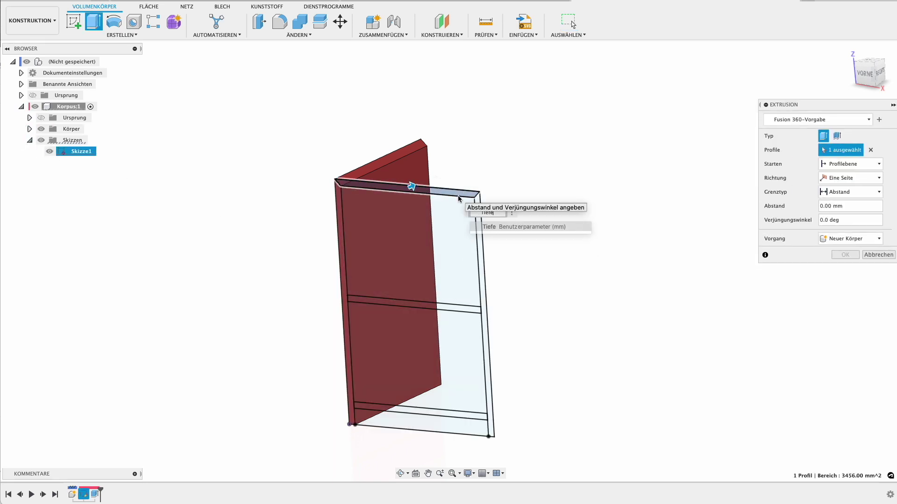
{"action": "type", "text": "iefe"}
{"action": "left_click", "coordinate": [865, 238]}
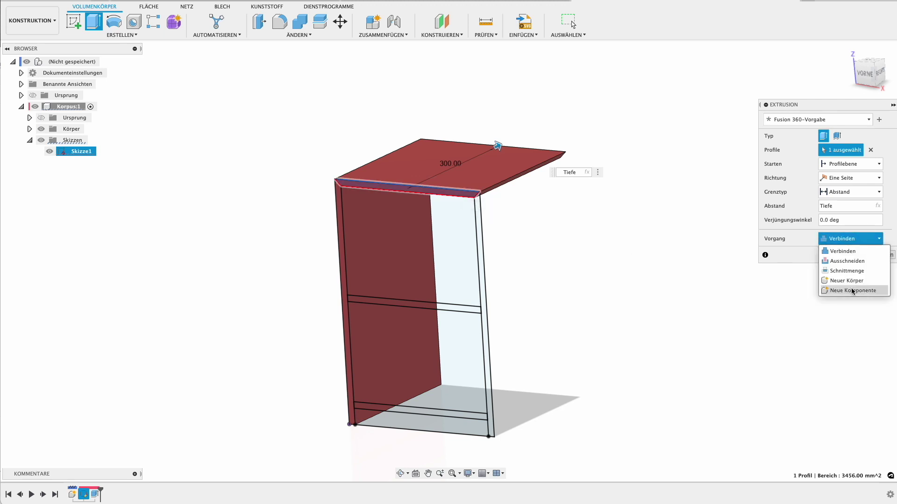
{"action": "left_click", "coordinate": [853, 276]}
{"action": "left_click", "coordinate": [848, 256]}
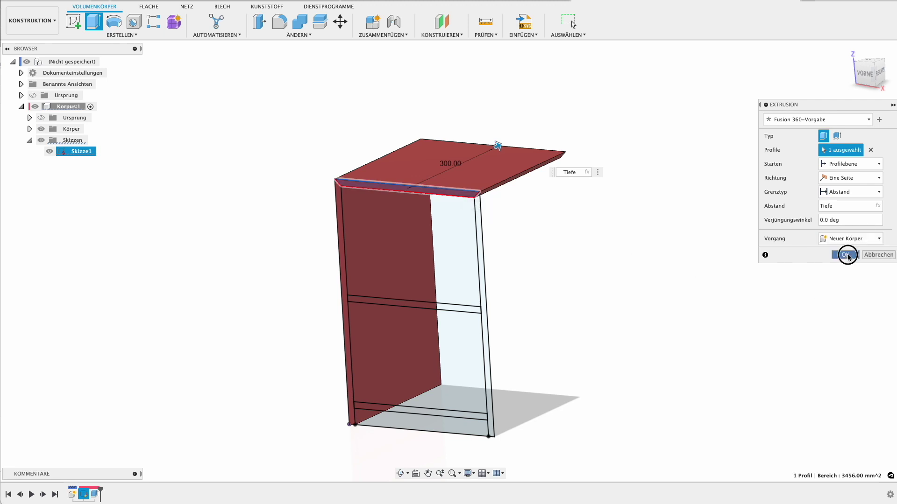
{"action": "right_click", "coordinate": [702, 254]}
{"action": "left_click", "coordinate": [710, 225]}
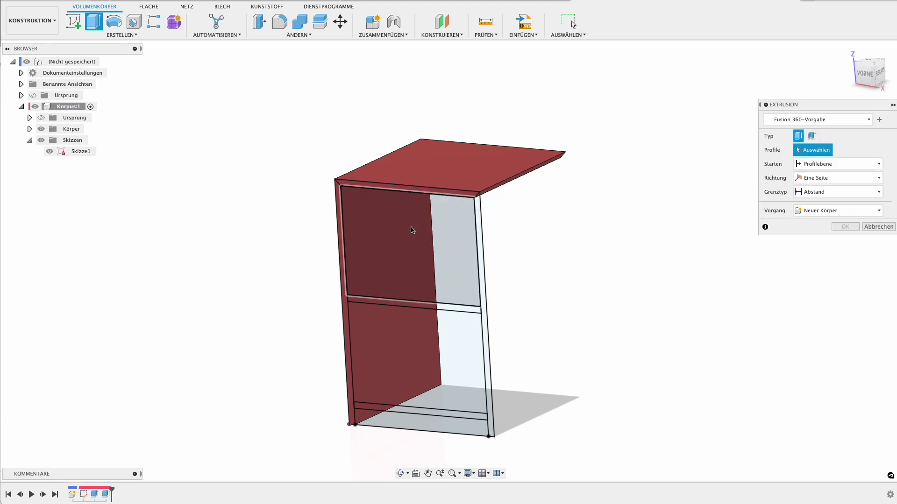
Step: Extrude the thin right side panel profile to Tiefe as a new body
{"action": "left_click", "coordinate": [480, 239]}
{"action": "type", "text": "Tiefe"}
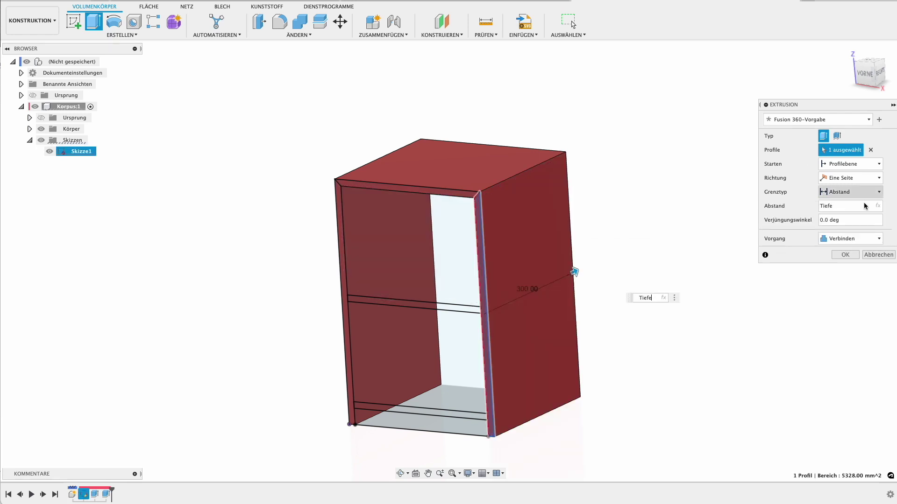
{"action": "left_click", "coordinate": [859, 238]}
{"action": "left_click", "coordinate": [854, 281]}
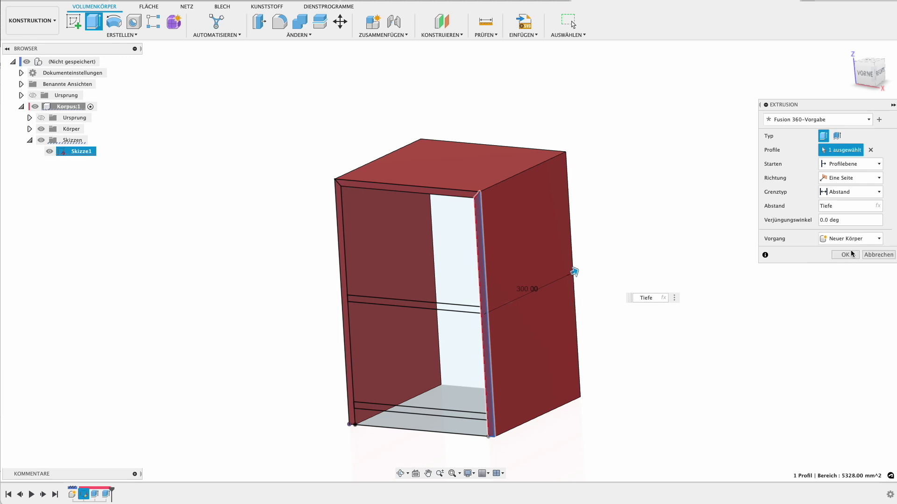
{"action": "left_click", "coordinate": [850, 254]}
Step: Extrude the middle shelf strip to Tiefe as a new body
{"action": "right_click", "coordinate": [761, 255]}
{"action": "left_click", "coordinate": [761, 234]}
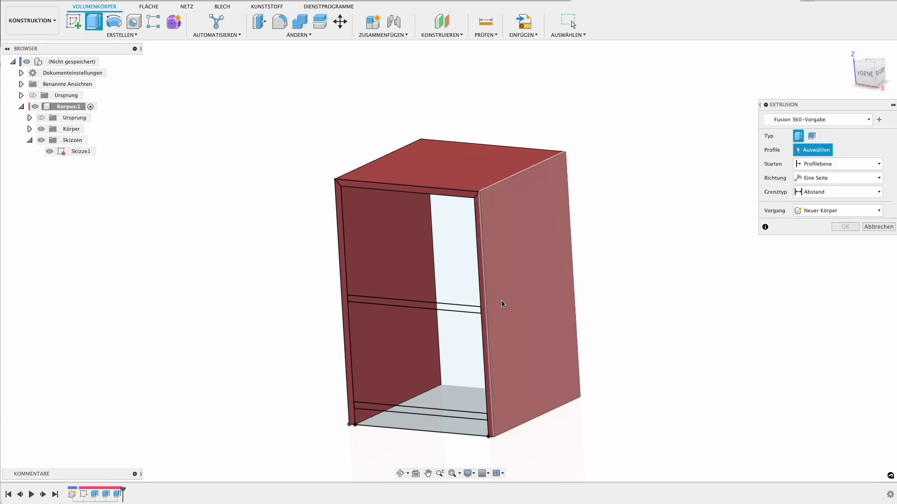
{"action": "left_click", "coordinate": [465, 314]}
{"action": "left_click", "coordinate": [463, 308]}
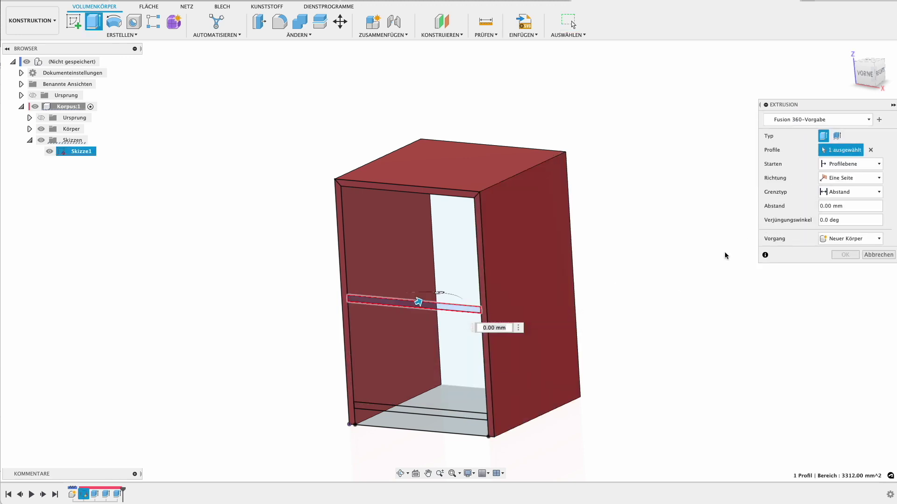
{"action": "type", "text": "Tiefe"}
{"action": "key", "text": "Return"}
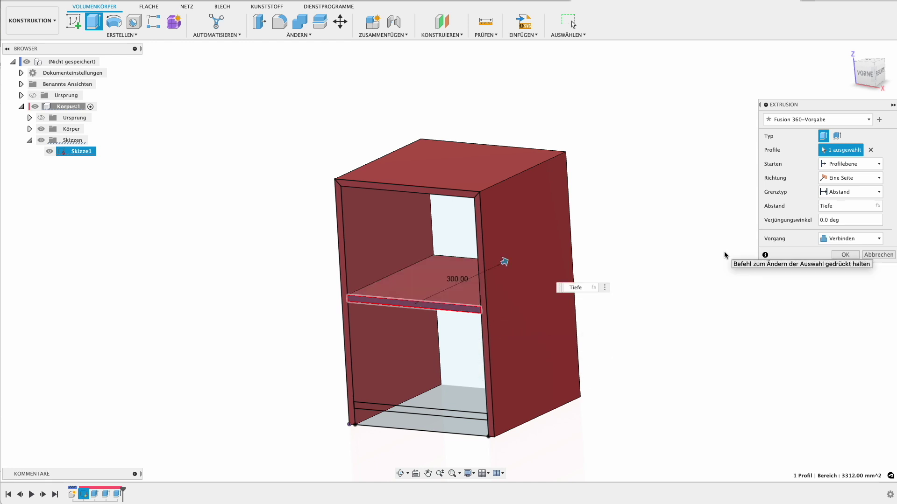
{"action": "left_click", "coordinate": [851, 239]}
{"action": "left_click", "coordinate": [846, 281]}
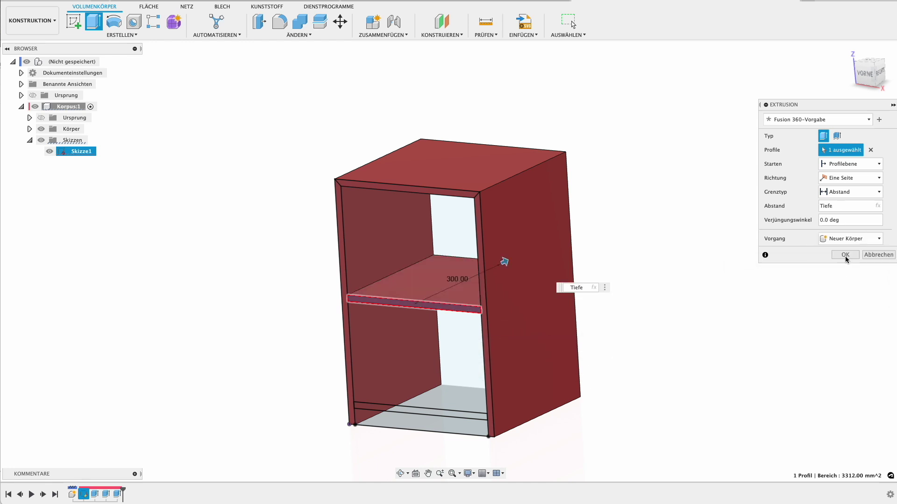
{"action": "left_click", "coordinate": [844, 255]}
Step: Extrude the bottom board strip to Tiefe as a new body and hide Skizze1
{"action": "right_click", "coordinate": [786, 297]}
{"action": "left_click", "coordinate": [786, 269]}
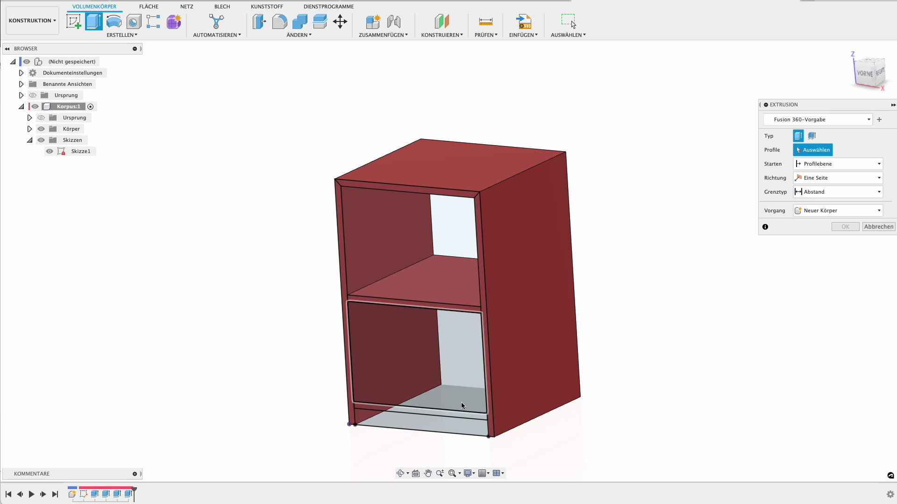
{"action": "left_click", "coordinate": [461, 413]}
{"action": "type", "text": "Tiefe"}
{"action": "key", "text": "Return"}
{"action": "left_click", "coordinate": [847, 238]}
{"action": "left_click", "coordinate": [846, 282]}
{"action": "left_click", "coordinate": [843, 254]}
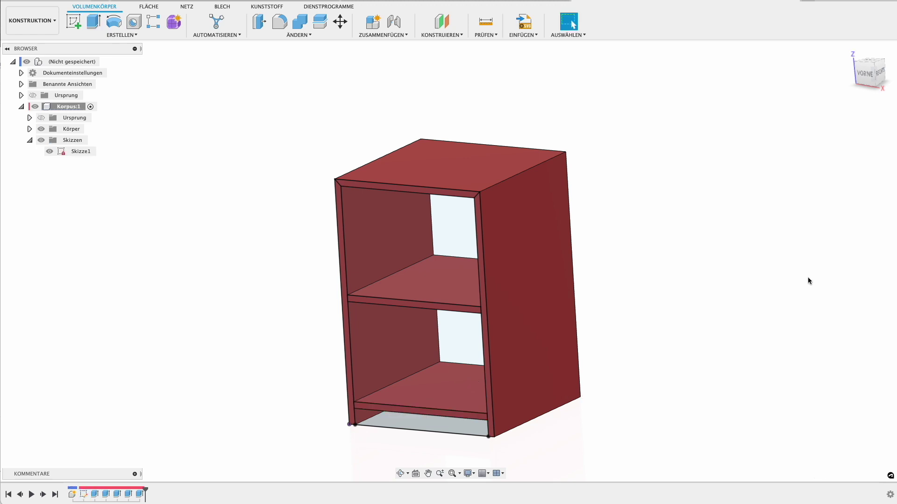
{"action": "left_click", "coordinate": [49, 151]}
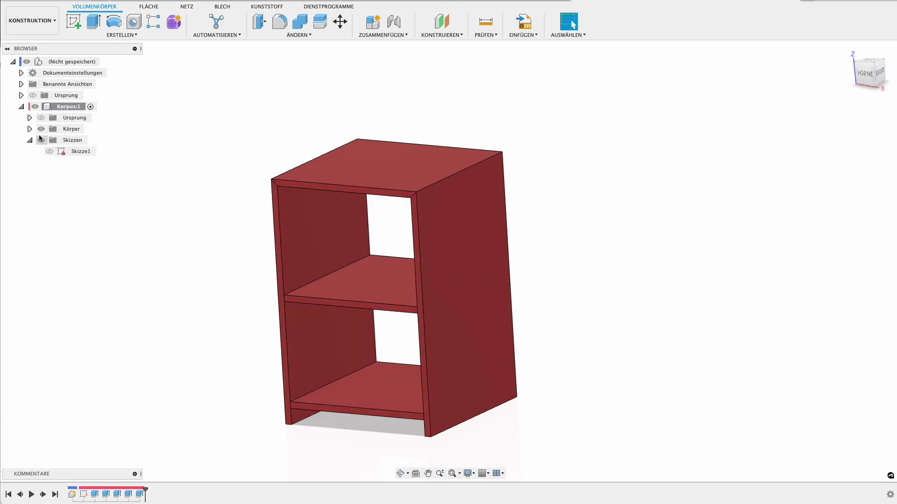
Step: Expand the component's bodies, orbit below the cabinet, and sketch on its bottom panel face
{"action": "left_click", "coordinate": [30, 130]}
{"action": "mouse_move", "coordinate": [103, 125]}
{"action": "middle_mouse_down", "text": "shift"}
{"action": "mouse_move", "coordinate": [187, 422]}
{"action": "mouse_move", "coordinate": [194, 288]}
{"action": "mouse_move", "coordinate": [195, 333]}
{"action": "mouse_move", "coordinate": [165, 381]}
{"action": "middle_mouse_up", "text": "shift"}
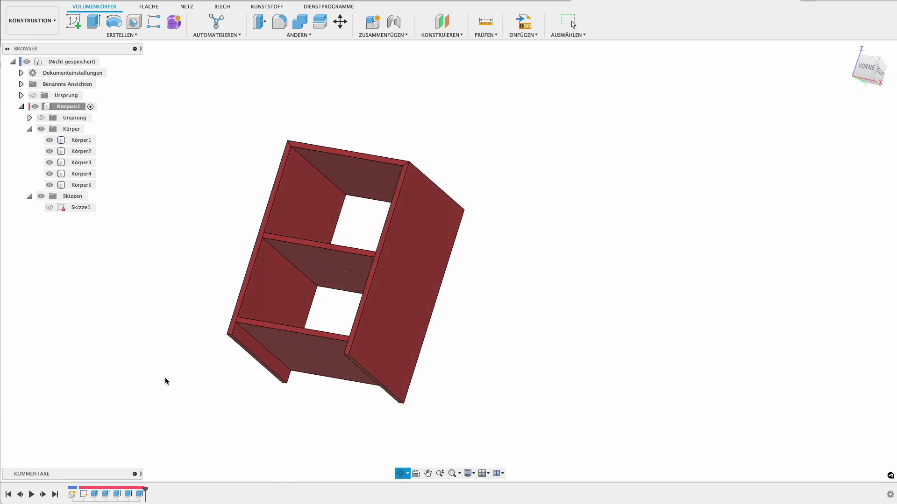
{"action": "middle_click_drag", "start_coordinate": [281, 355], "coordinate": [220, 304], "text": "shift"}
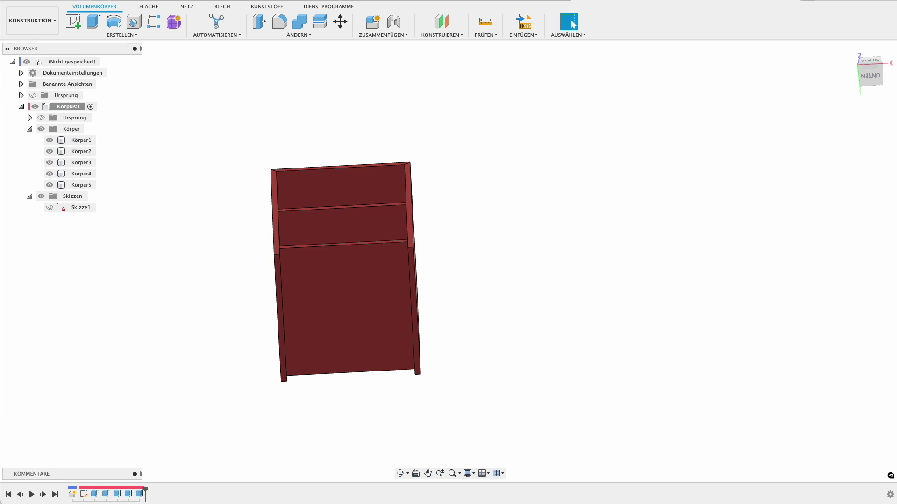
{"action": "left_click", "coordinate": [73, 22]}
{"action": "left_click", "coordinate": [281, 308]}
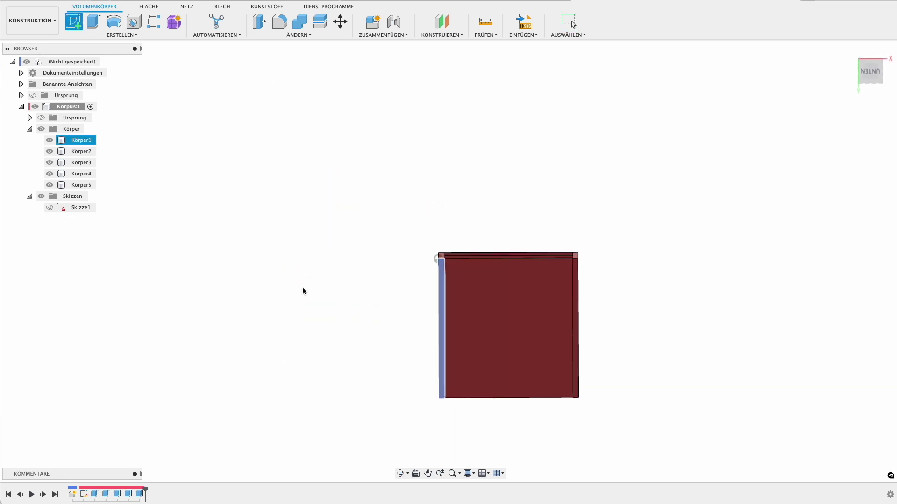
{"action": "scroll", "coordinate": [368, 258], "scroll_direction": "up", "scroll_amount": 5}
{"action": "middle_click_drag", "start_coordinate": [368, 258], "coordinate": [295, 248]}
{"action": "key", "text": "r"}
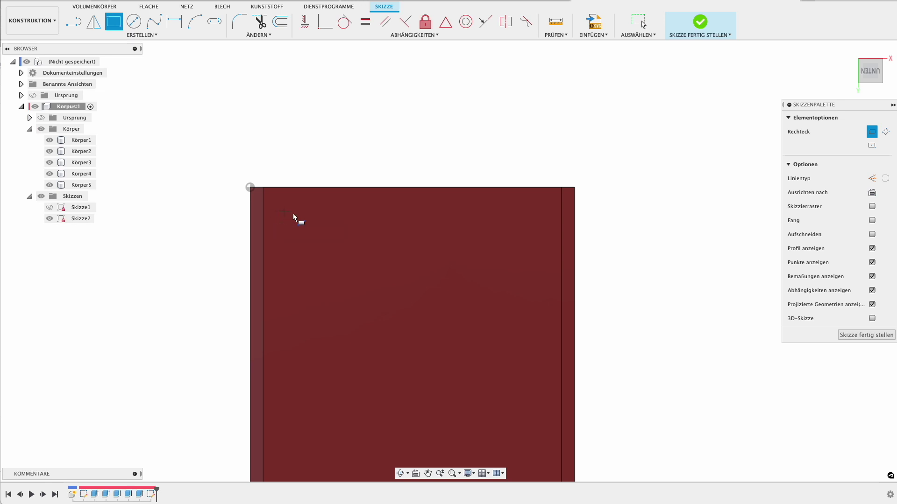
Step: Project the right edge strip and draw a rectangle reaching the projected edge
{"action": "key", "text": "p"}
{"action": "left_click", "coordinate": [568, 217]}
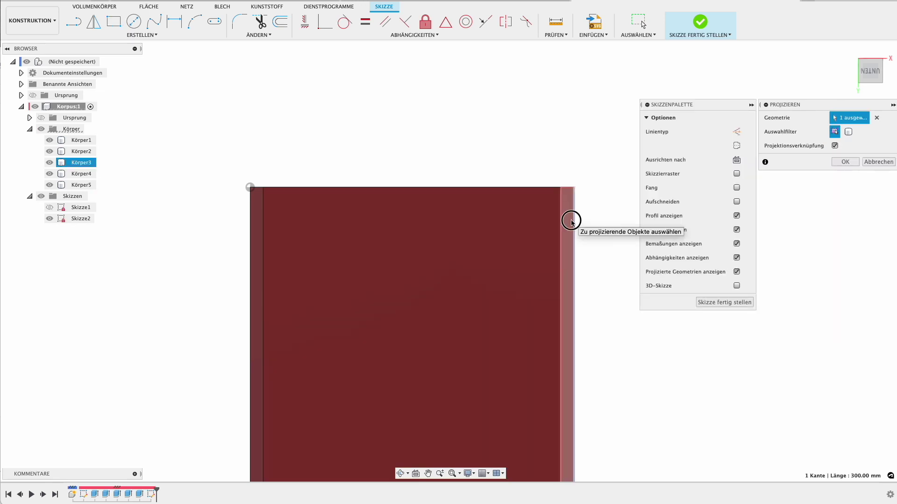
{"action": "key", "text": "Return"}
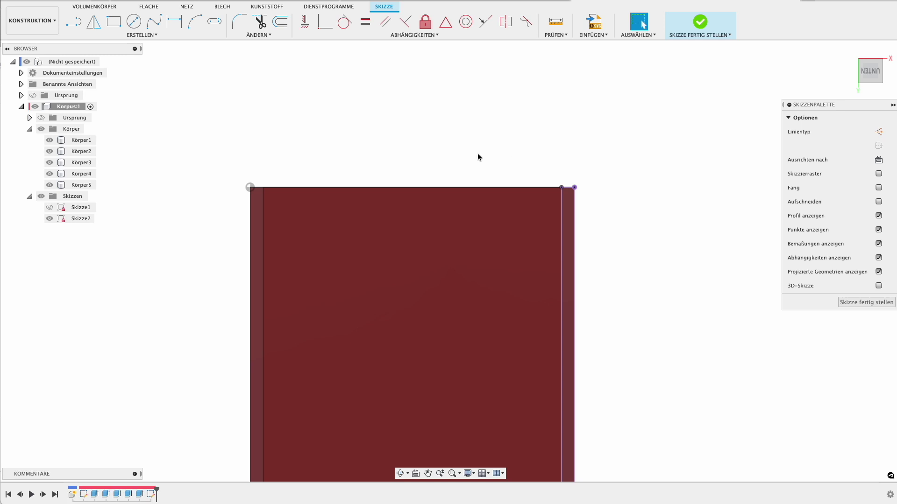
{"action": "key", "text": "r"}
{"action": "left_click", "coordinate": [263, 187]}
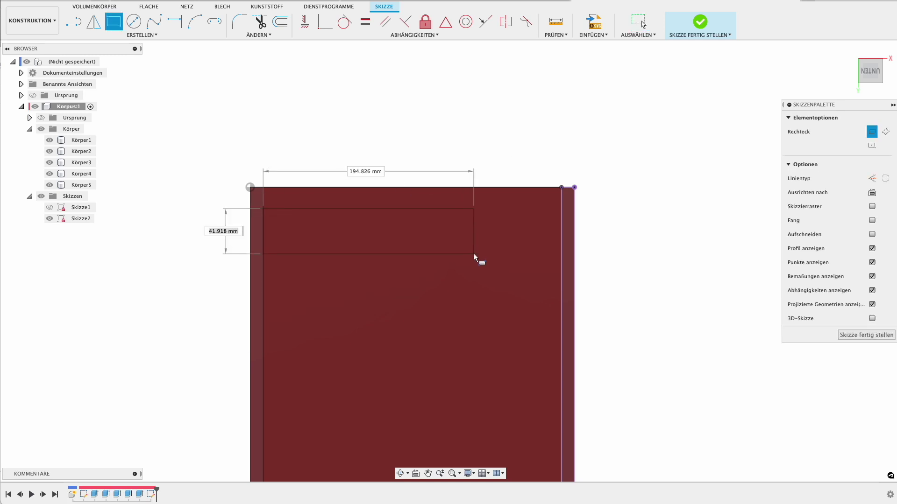
{"action": "key", "text": "Escape"}
{"action": "key", "text": "r"}
{"action": "left_click", "coordinate": [263, 213]}
{"action": "left_click", "coordinate": [562, 245]}
Step: Dimension the strip 12 mm high and ExHoehe from the top edge, then select it for extrusion
{"action": "key", "text": "d"}
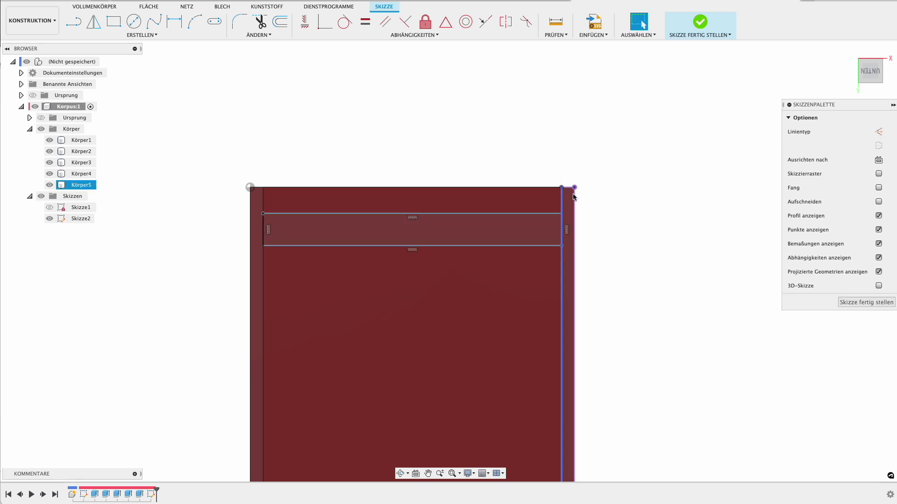
{"action": "left_click", "coordinate": [483, 214]}
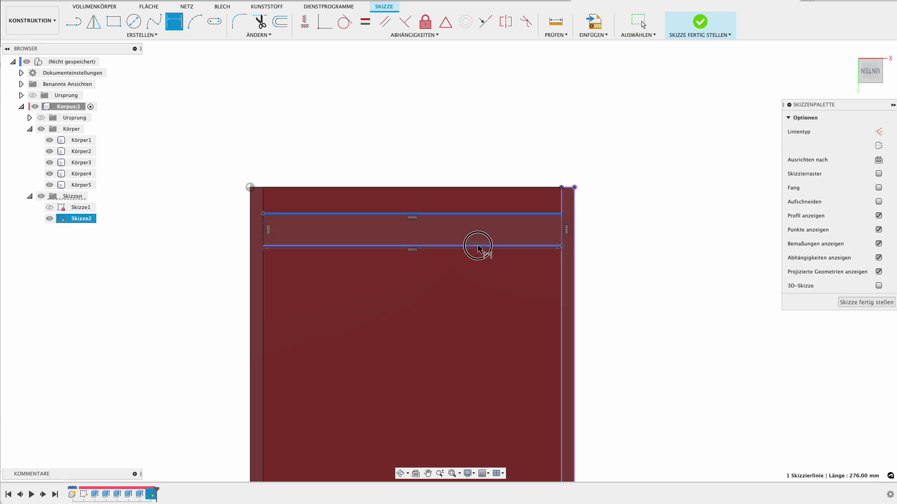
{"action": "left_click", "coordinate": [485, 246]}
{"action": "left_click", "coordinate": [689, 238]}
{"action": "type", "text": "12"}
{"action": "key", "text": "Return"}
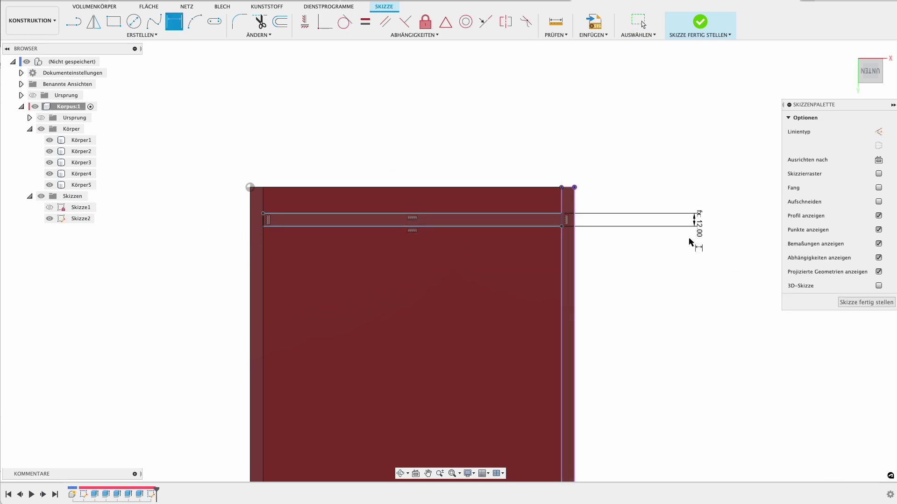
{"action": "left_click", "coordinate": [543, 214]}
{"action": "left_click", "coordinate": [563, 188]}
{"action": "left_click", "coordinate": [678, 200]}
{"action": "type", "text": "Ex"}
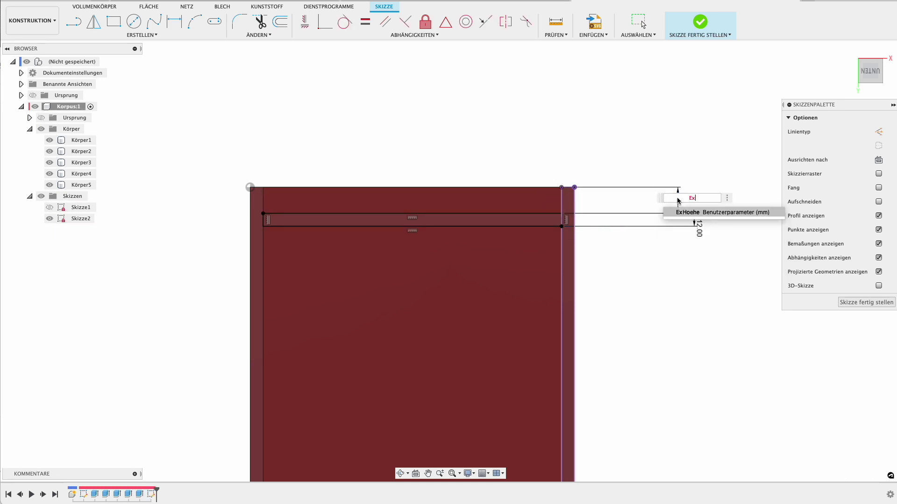
{"action": "key", "text": "Return"}
{"action": "key", "text": "Return"}
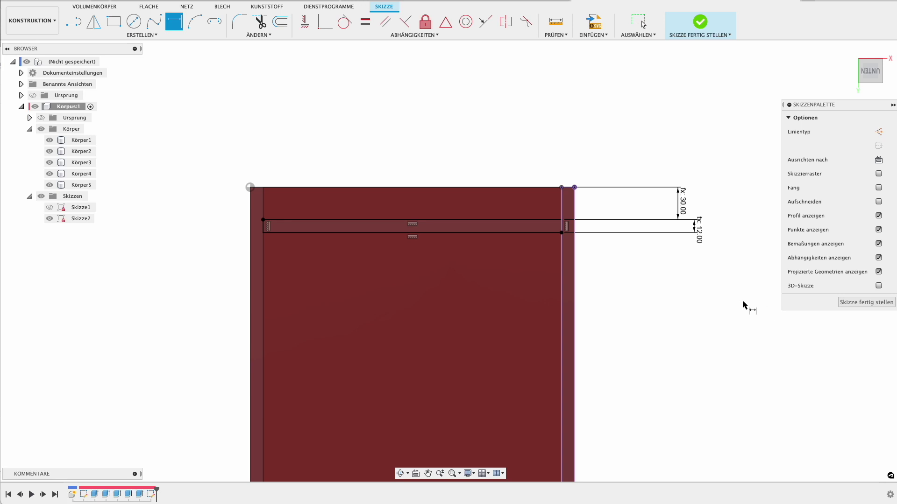
{"action": "key", "text": "e"}
{"action": "left_click", "coordinate": [514, 235]}
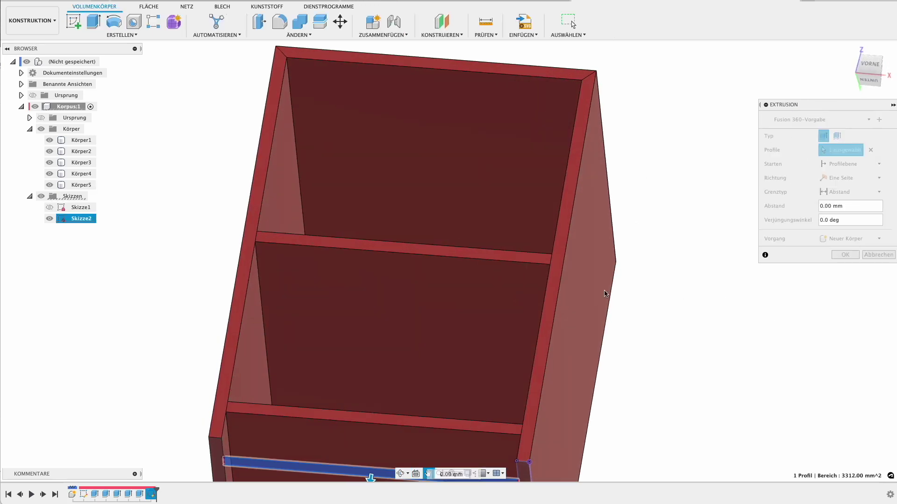
Step: Extrude the strip by -ExHoehe into a new plinth body, then return to a front isometric view
{"action": "type", "text": "-30"}
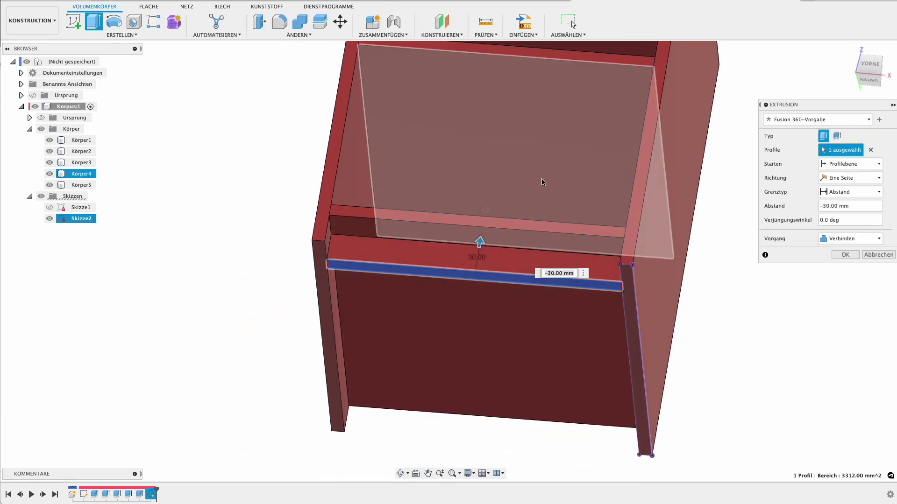
{"action": "middle_click_drag", "start_coordinate": [540, 184], "coordinate": [533, 230], "text": "shift"}
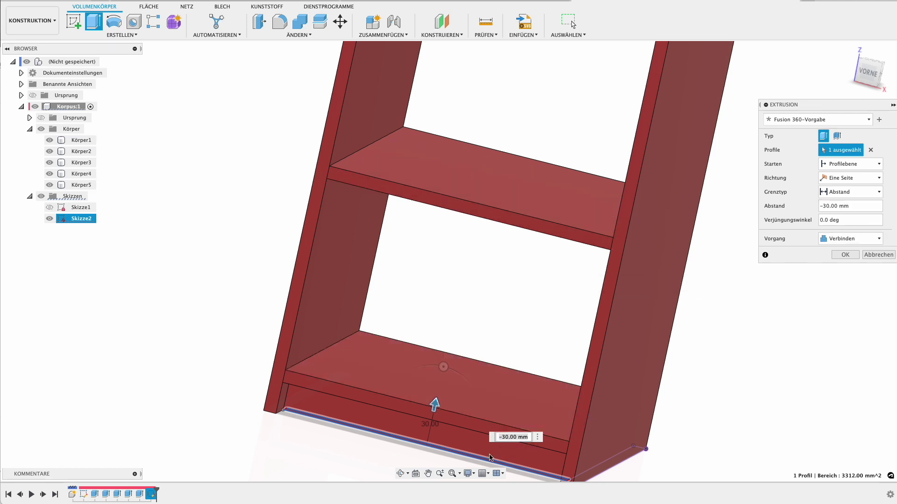
{"action": "type", "text": "Exh"}
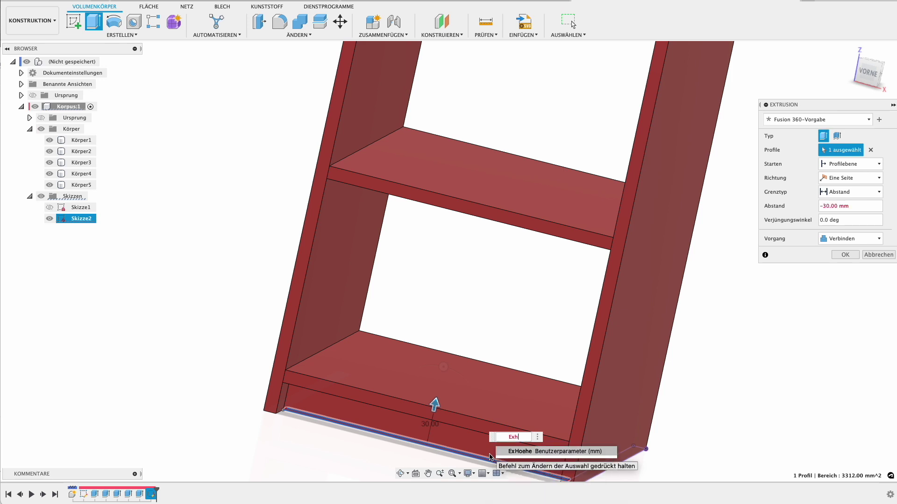
{"action": "key", "text": "Return"}
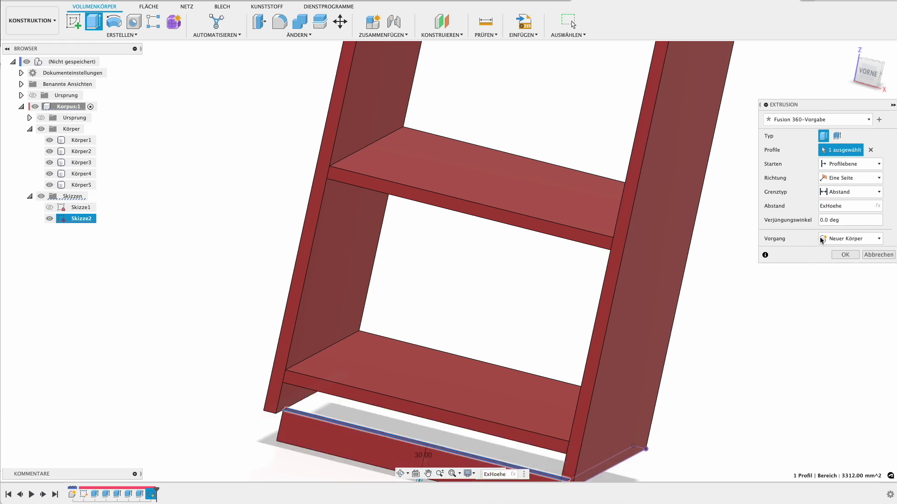
{"action": "middle_click_drag", "start_coordinate": [676, 390], "coordinate": [575, 280]}
{"action": "type", "text": "-"}
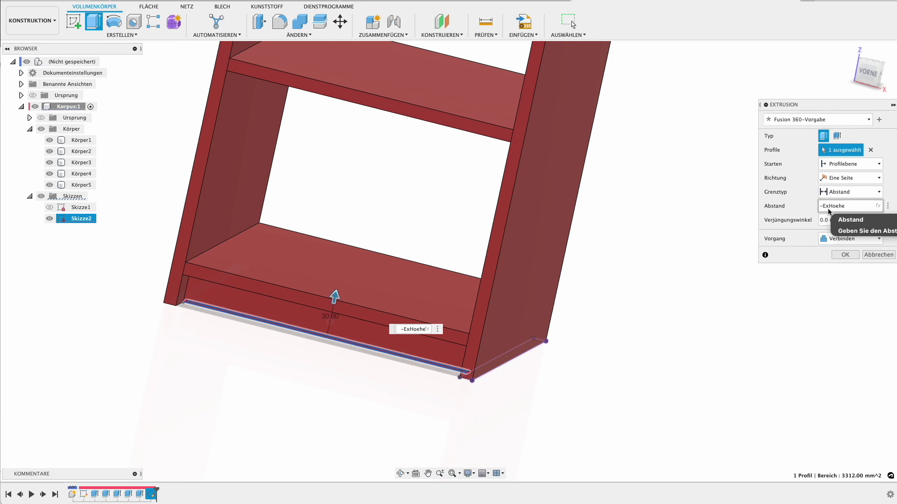
{"action": "left_click", "coordinate": [862, 238]}
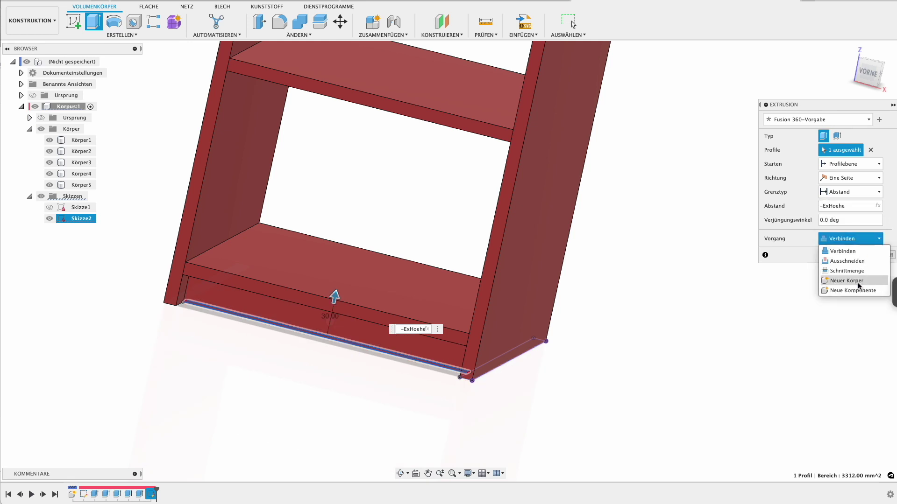
{"action": "left_click", "coordinate": [857, 281]}
{"action": "left_click", "coordinate": [847, 255]}
{"action": "scroll", "coordinate": [514, 355], "scroll_direction": "down", "scroll_amount": 3}
{"action": "mouse_move", "coordinate": [508, 360]}
{"action": "middle_mouse_down", "text": "shift"}
{"action": "mouse_move", "coordinate": [578, 338]}
{"action": "mouse_move", "coordinate": [481, 392]}
{"action": "mouse_move", "coordinate": [542, 374]}
{"action": "mouse_move", "coordinate": [521, 373]}
{"action": "middle_mouse_up", "text": "shift"}
{"action": "key", "text": "Escape"}
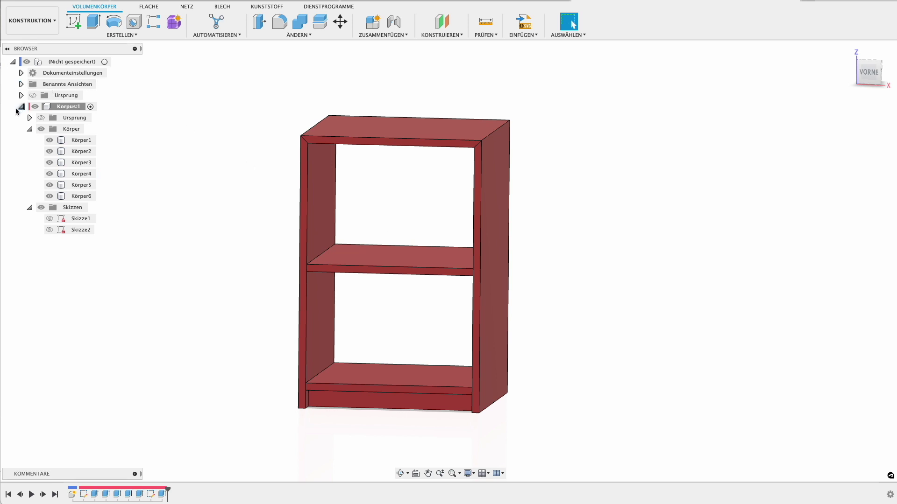
Step: Create a new component named Schublade under the document root, beside Korpus
{"action": "left_click", "coordinate": [21, 107]}
{"action": "mouse_move", "coordinate": [43, 180]}
{"action": "middle_mouse_down", "text": "shift"}
{"action": "mouse_move", "coordinate": [146, 239]}
{"action": "mouse_move", "coordinate": [97, 236]}
{"action": "mouse_move", "coordinate": [116, 240]}
{"action": "mouse_move", "coordinate": [86, 176]}
{"action": "middle_mouse_up", "text": "shift"}
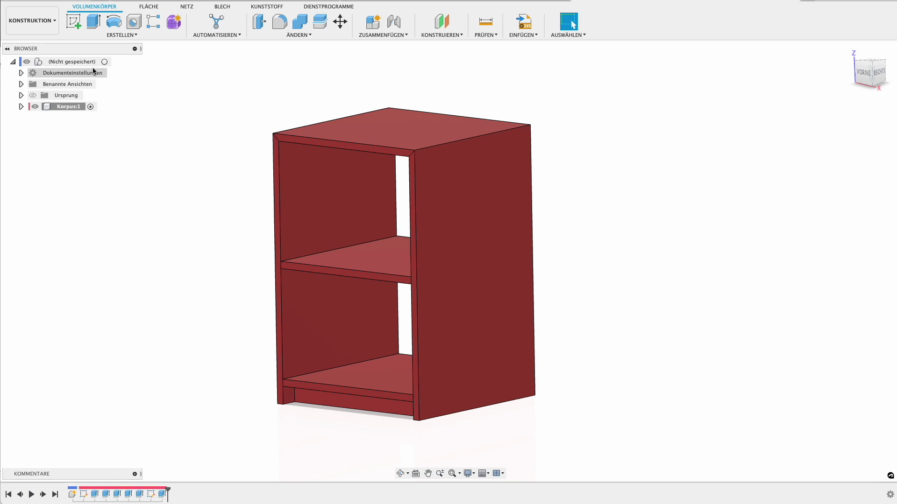
{"action": "right_click", "coordinate": [78, 63]}
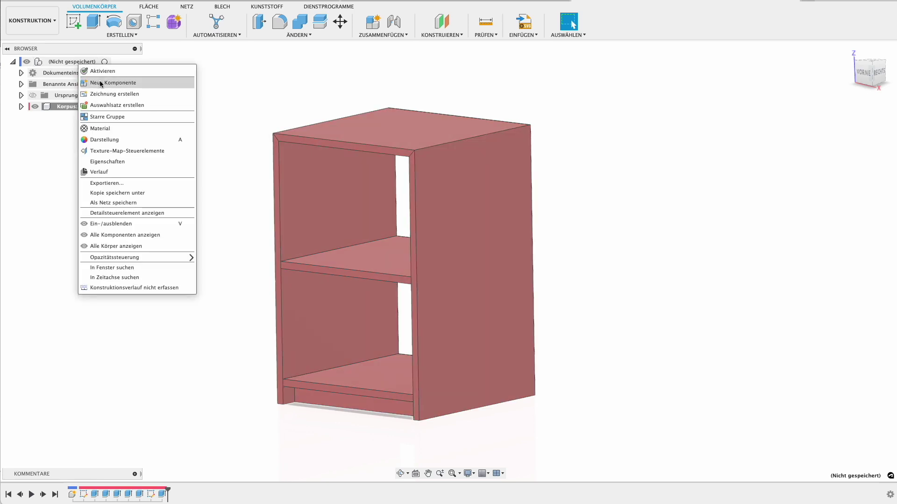
{"action": "left_click", "coordinate": [100, 83]}
{"action": "double_click", "coordinate": [815, 160]}
{"action": "type", "text": "Schublade"}
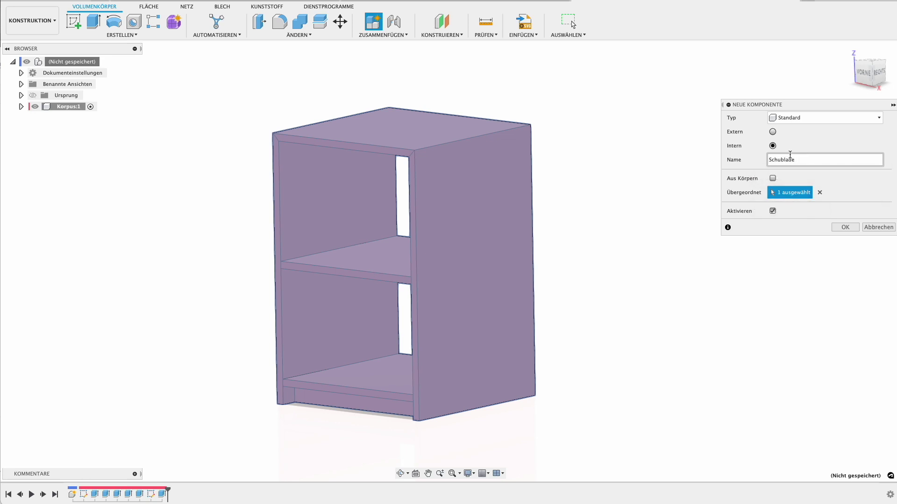
{"action": "left_click", "coordinate": [844, 227]}
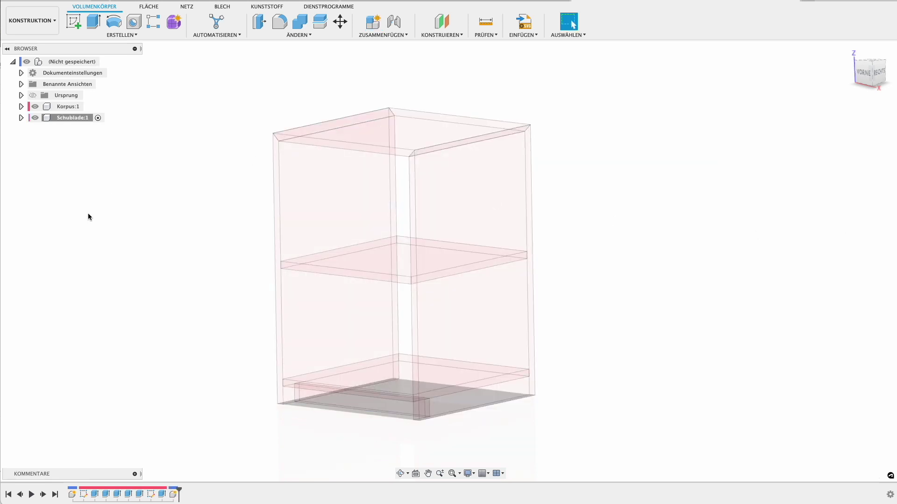
Step: Sketch on the cabinet front face and project the upper compartment's four inner edges
{"action": "left_click", "coordinate": [73, 21]}
{"action": "left_click", "coordinate": [400, 156]}
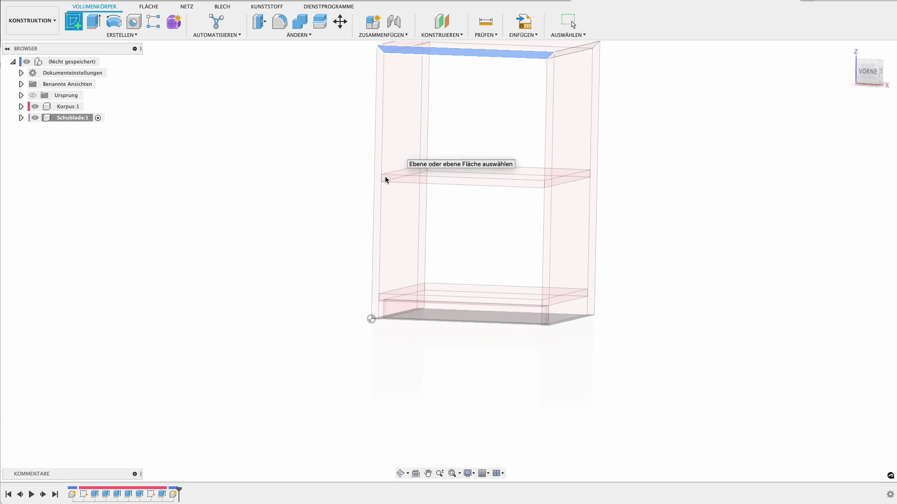
{"action": "scroll", "coordinate": [318, 154], "scroll_direction": "up", "scroll_amount": 2}
{"action": "scroll", "coordinate": [317, 154], "scroll_direction": "up", "scroll_amount": 3}
{"action": "scroll", "coordinate": [461, 148], "scroll_direction": "down", "scroll_amount": 2}
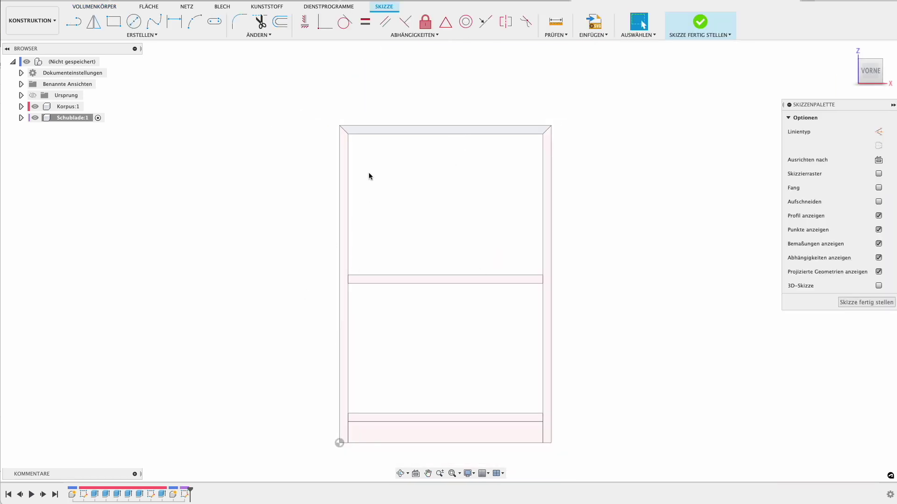
{"action": "key", "text": "p"}
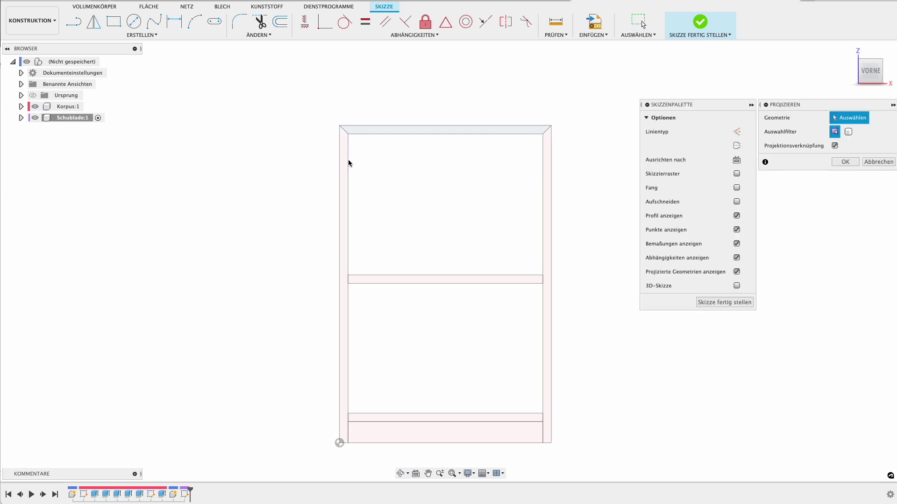
{"action": "left_click", "coordinate": [349, 195]}
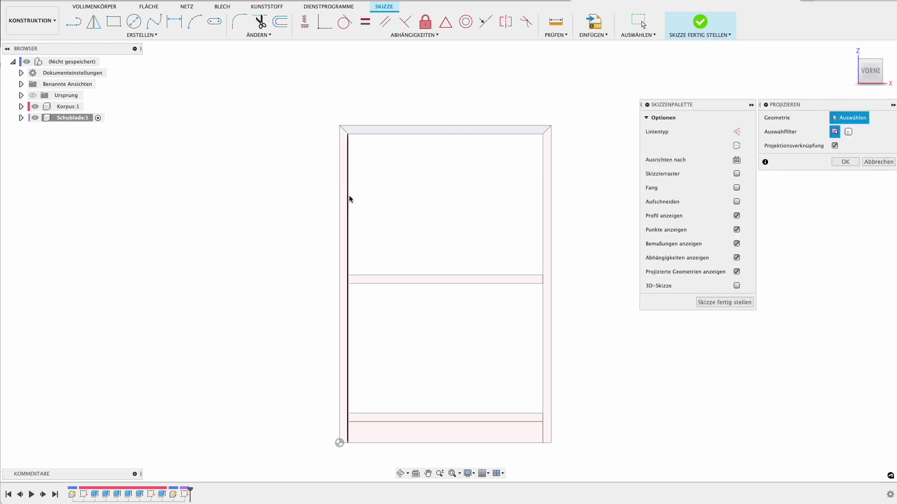
{"action": "left_click", "coordinate": [389, 275]}
{"action": "left_click", "coordinate": [542, 228]}
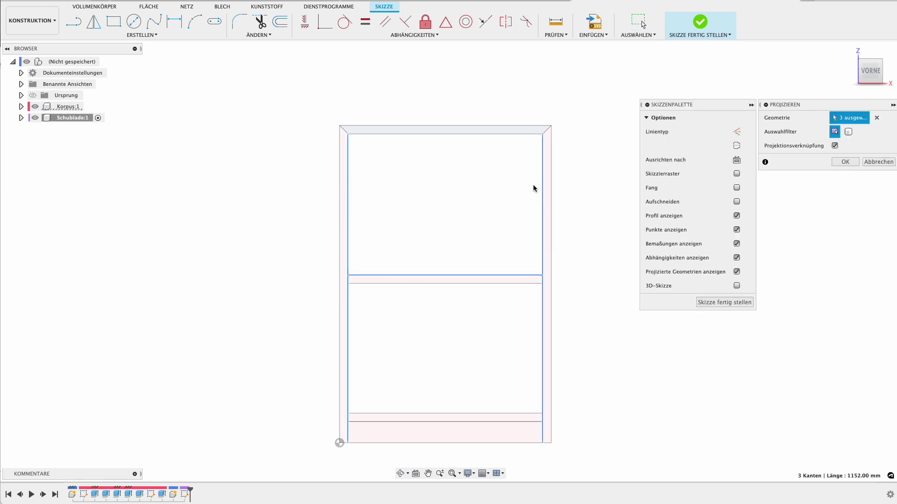
{"action": "left_click", "coordinate": [514, 134]}
{"action": "left_click", "coordinate": [846, 161]}
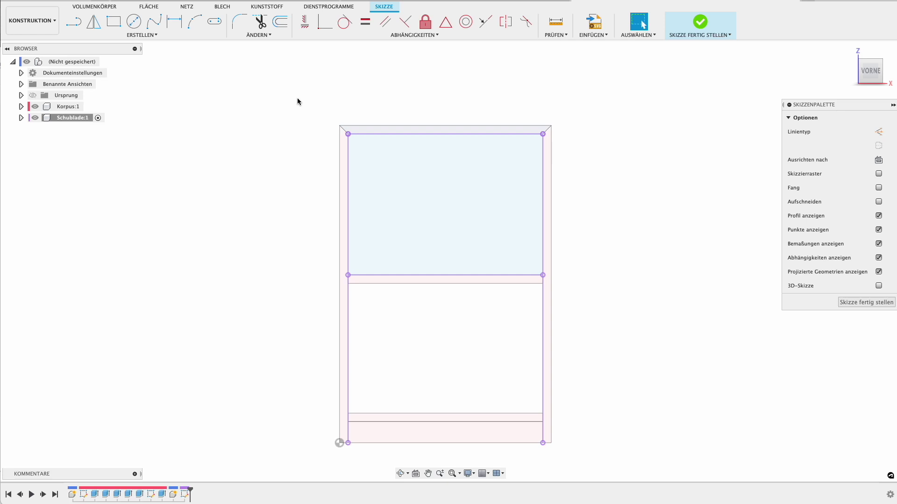
Step: Try offsetting the top and right projected lines, then cancel the offset
{"action": "left_click", "coordinate": [286, 22]}
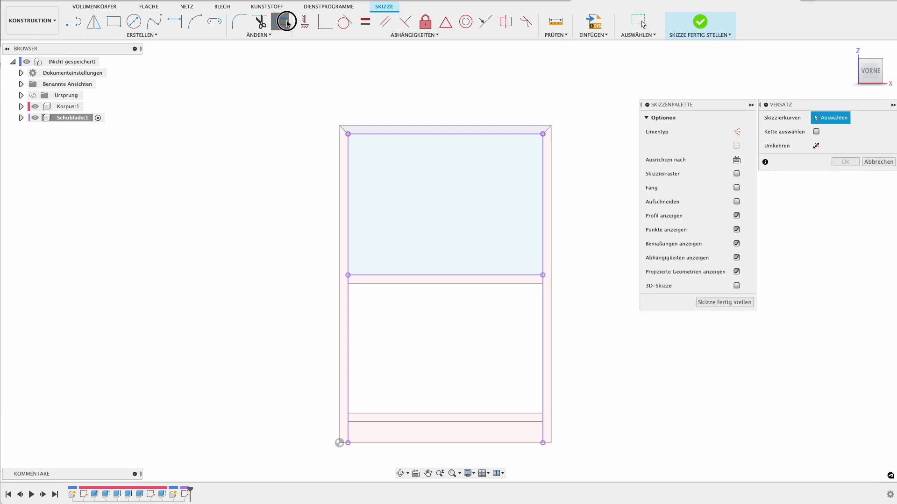
{"action": "left_click", "coordinate": [397, 135]}
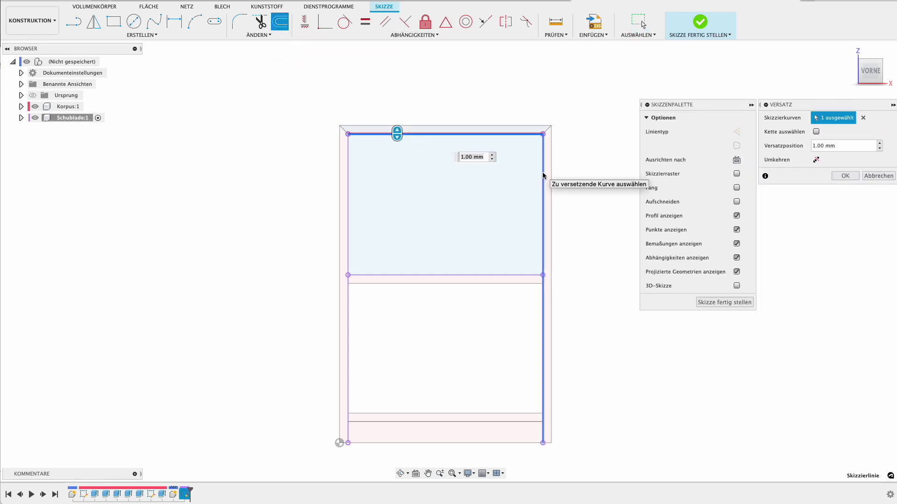
{"action": "left_click", "coordinate": [543, 174]}
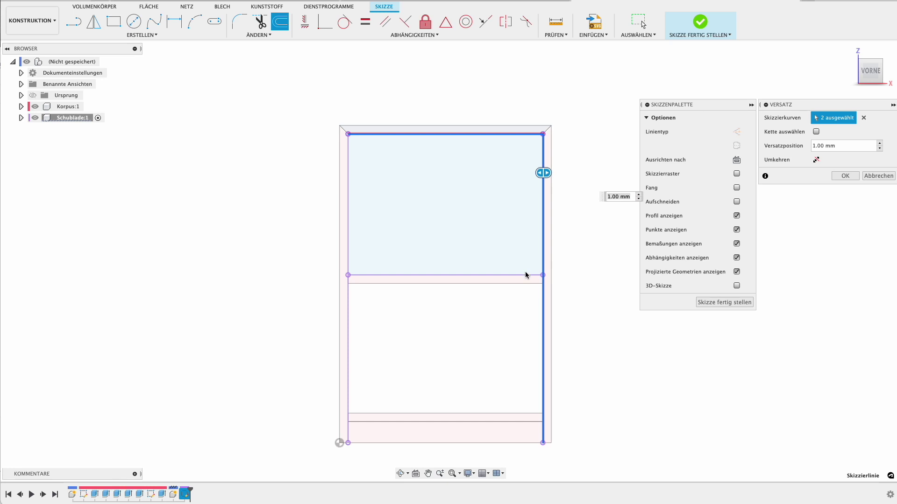
{"action": "key", "text": "Return"}
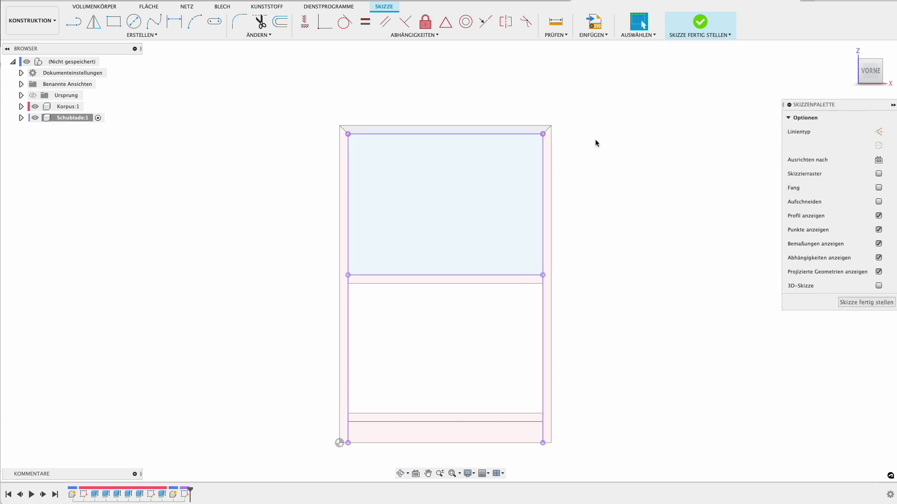
Step: Draw a diagonal construction line across the upper compartment opening
{"action": "key", "text": "l"}
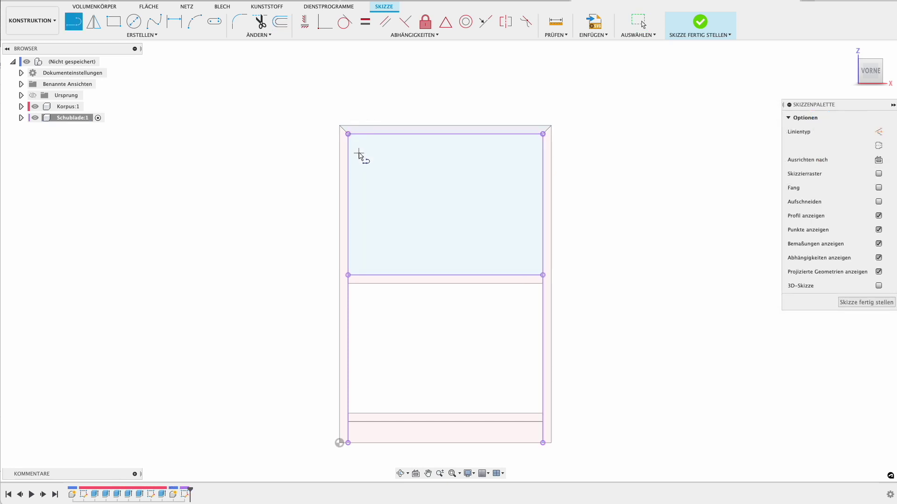
{"action": "left_click", "coordinate": [347, 134]}
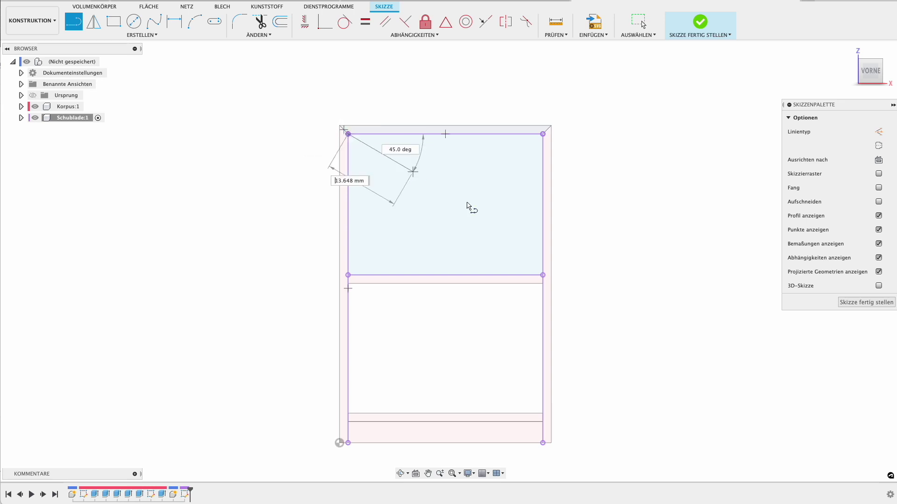
{"action": "left_click", "coordinate": [542, 279]}
{"action": "key", "text": "Escape"}
{"action": "left_click", "coordinate": [495, 240]}
{"action": "key", "text": "x"}
{"action": "left_click", "coordinate": [565, 223]}
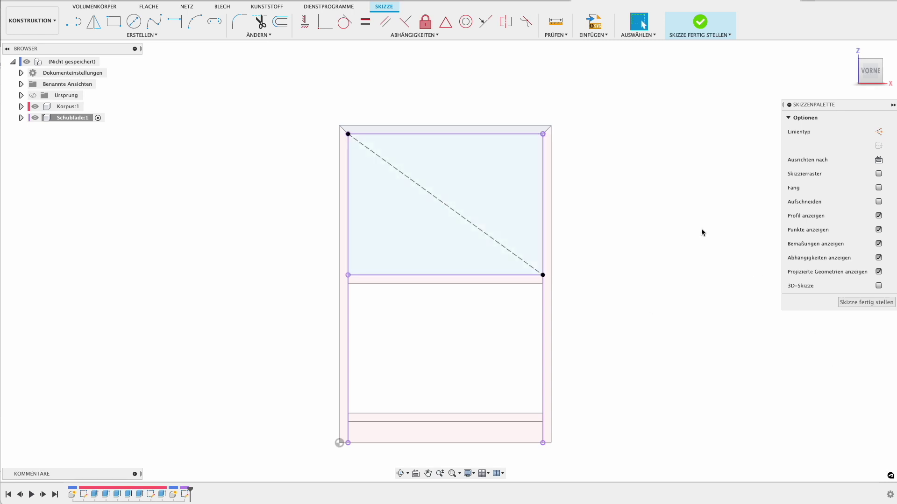
Step: Draw a centre rectangle at the diagonal's midpoint with height HoeheSchublade-2*Toleranz
{"action": "key", "text": "r"}
{"action": "left_click", "coordinate": [872, 146]}
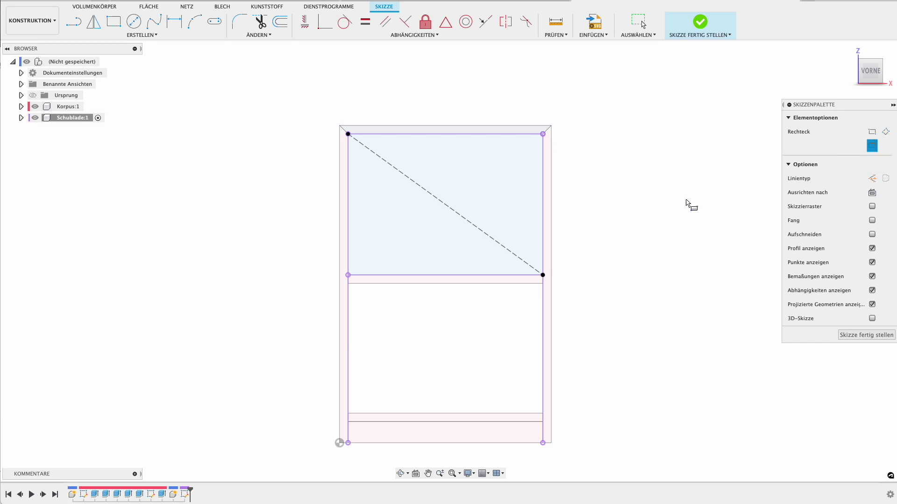
{"action": "left_click", "coordinate": [446, 204]}
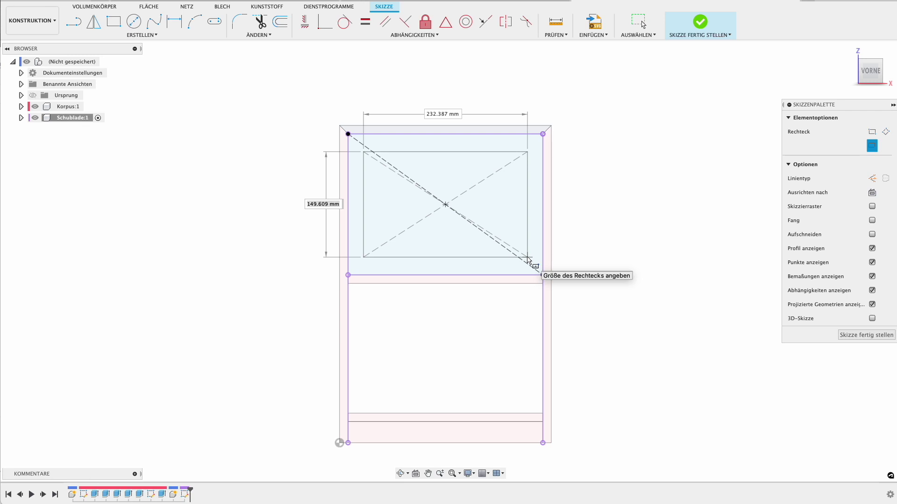
{"action": "type", "text": "Sc"}
{"action": "key", "text": "Return"}
{"action": "key", "text": "Tab"}
{"action": "type", "text": "-2*To"}
{"action": "key", "text": "Return"}
{"action": "key", "text": "Return"}
Step: Dimension the rectangle width as Breite-2*Materialdicke-2*Toleranz
{"action": "key", "text": "d"}
{"action": "left_click", "coordinate": [364, 205]}
{"action": "left_click", "coordinate": [529, 190]}
{"action": "left_click", "coordinate": [509, 98]}
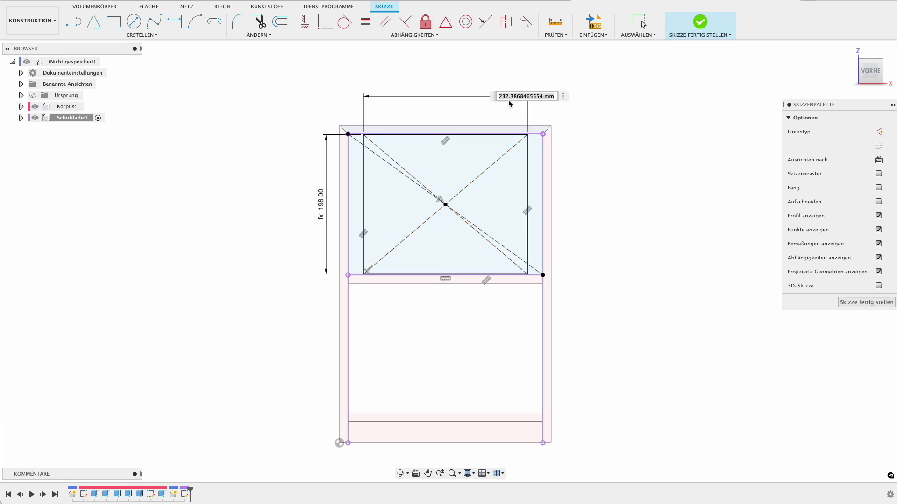
{"action": "type", "text": "Brei"}
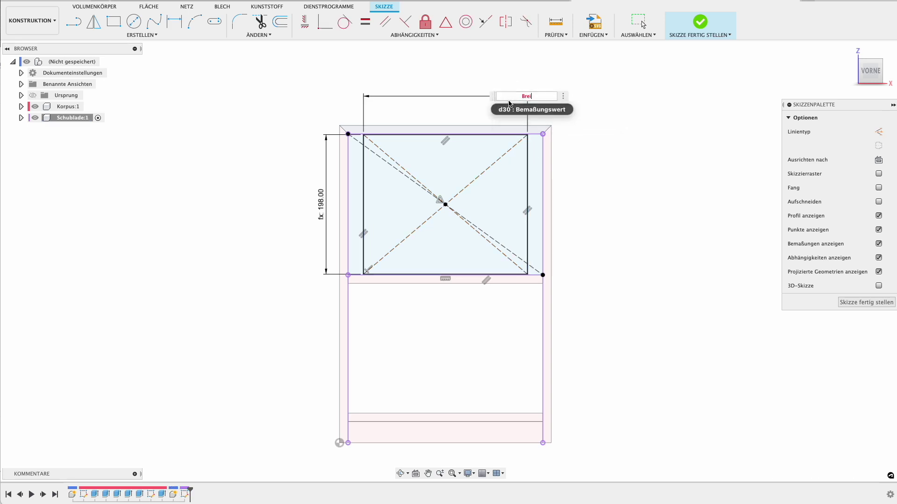
{"action": "type", "text": "te-"}
{"action": "type", "text": "2*Mat"}
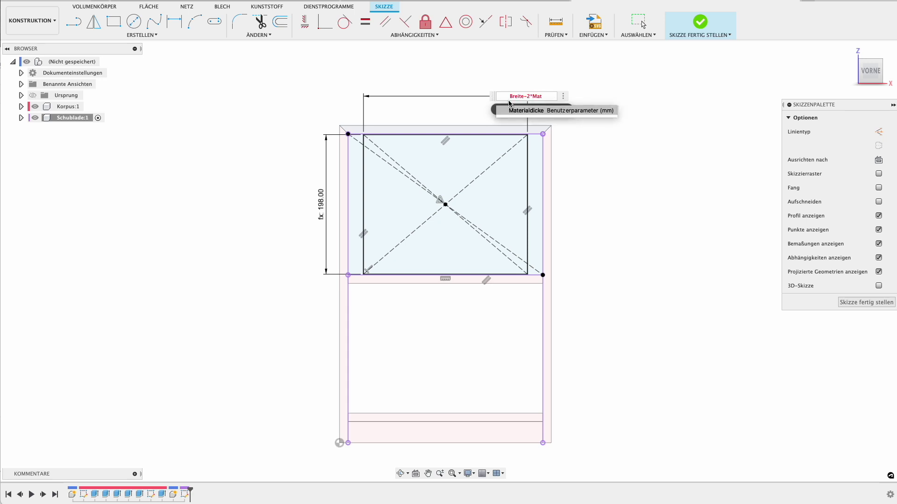
{"action": "key", "text": "Return"}
{"action": "type", "text": "-2*To"}
{"action": "key", "text": "Return"}
{"action": "key", "text": "Return"}
{"action": "scroll", "coordinate": [415, 167], "scroll_direction": "up", "scroll_amount": 3}
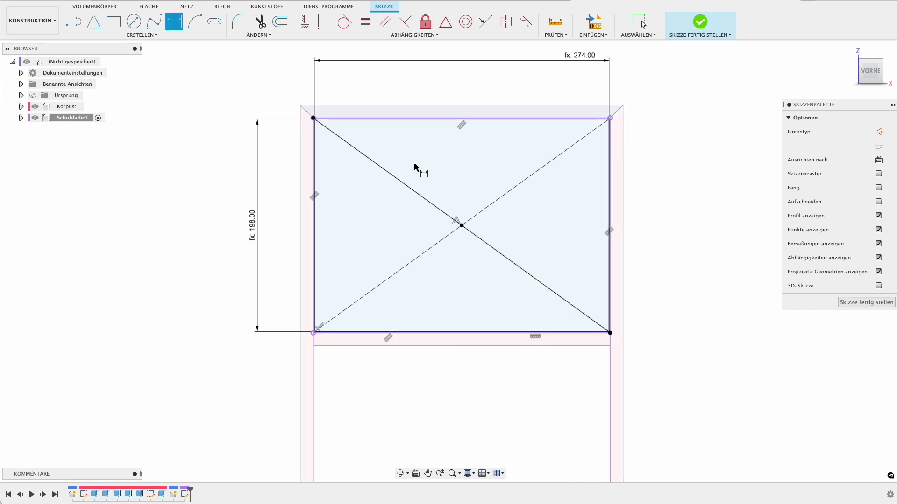
{"action": "scroll", "coordinate": [565, 140], "scroll_direction": "up", "scroll_amount": 3}
{"action": "scroll", "coordinate": [690, 136], "scroll_direction": "up", "scroll_amount": 2}
{"action": "scroll", "coordinate": [660, 108], "scroll_direction": "down", "scroll_amount": 2}
{"action": "scroll", "coordinate": [594, 186], "scroll_direction": "down", "scroll_amount": 2}
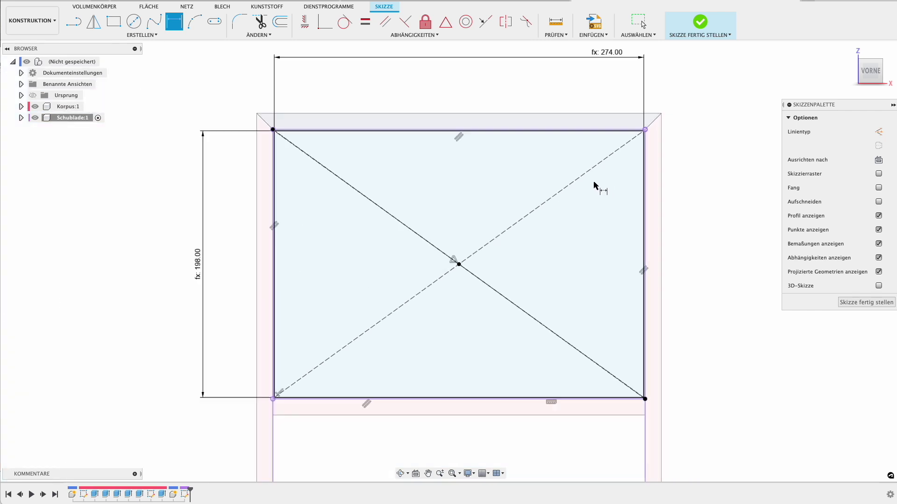
{"action": "scroll", "coordinate": [594, 186], "scroll_direction": "down", "scroll_amount": 3}
{"action": "middle_click_drag", "start_coordinate": [744, 202], "coordinate": [626, 216]}
Step: Extrude the rectangle -Materialdicke (12 mm) as the drawer front body, then view from behind
{"action": "key", "text": "e"}
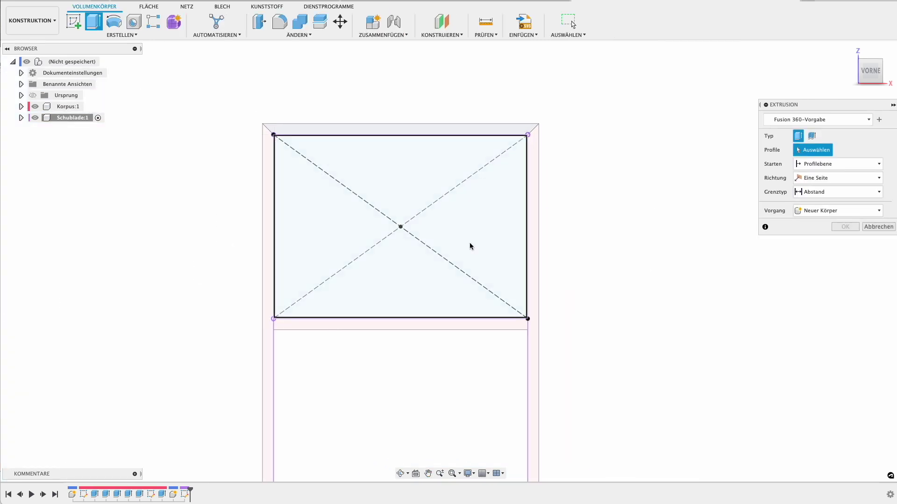
{"action": "left_click", "coordinate": [470, 246]}
{"action": "type", "text": "-Ma"}
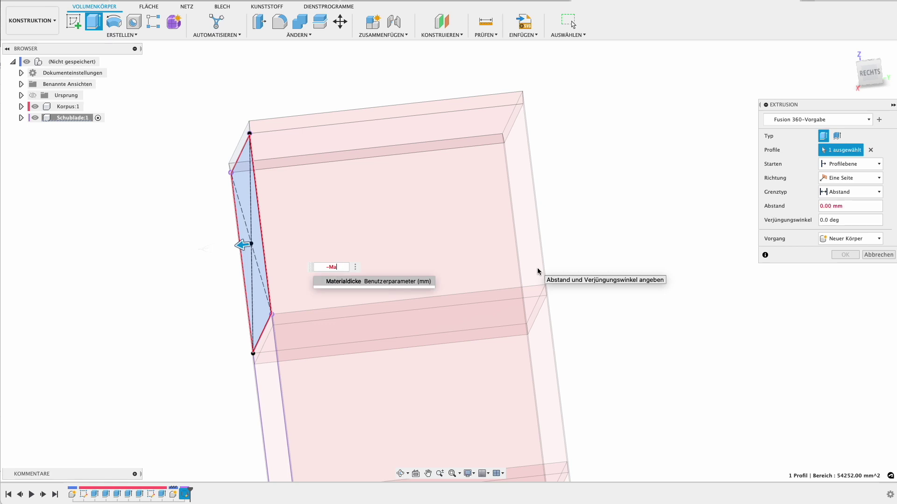
{"action": "key", "text": "Return"}
{"action": "key", "text": "Return"}
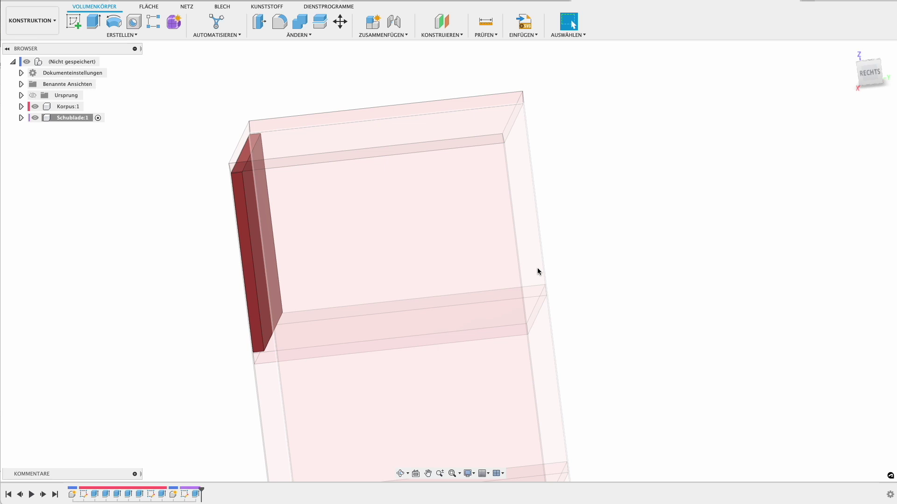
{"action": "scroll", "coordinate": [411, 219], "scroll_direction": "down", "scroll_amount": 3}
{"action": "mouse_move", "coordinate": [356, 220]}
{"action": "middle_mouse_down", "text": "shift"}
{"action": "mouse_move", "coordinate": [271, 225]}
{"action": "mouse_move", "coordinate": [278, 248]}
{"action": "mouse_move", "coordinate": [224, 244]}
{"action": "mouse_move", "coordinate": [242, 243]}
{"action": "middle_mouse_up", "text": "shift"}
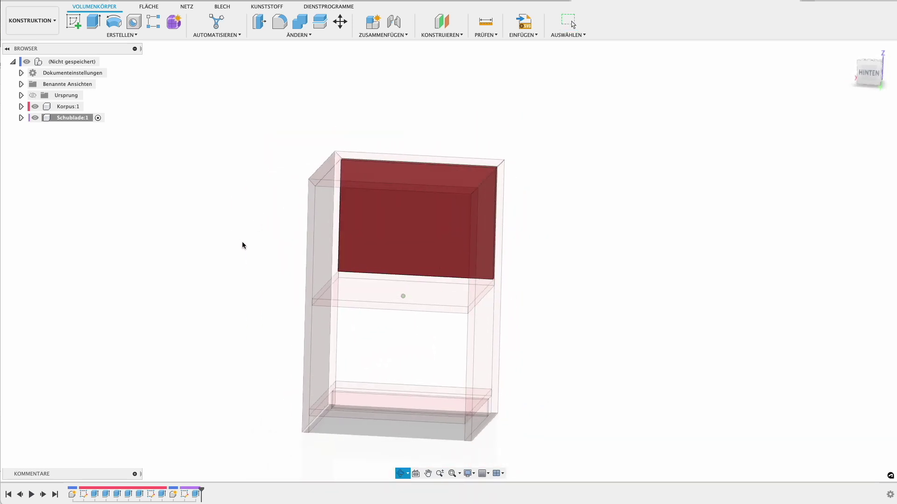
{"action": "left_click", "coordinate": [41, 108]}
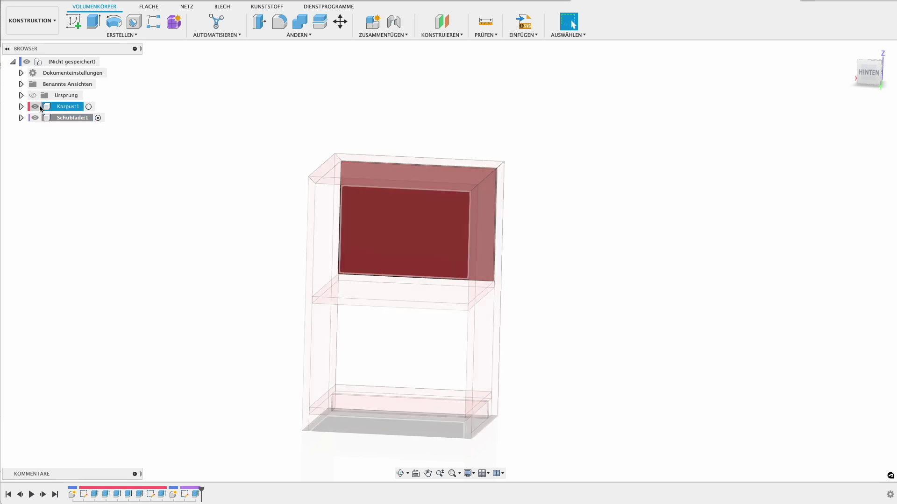
Step: Hide the cabinet and start a new sketch on the drawer front's face
{"action": "left_click", "coordinate": [35, 106]}
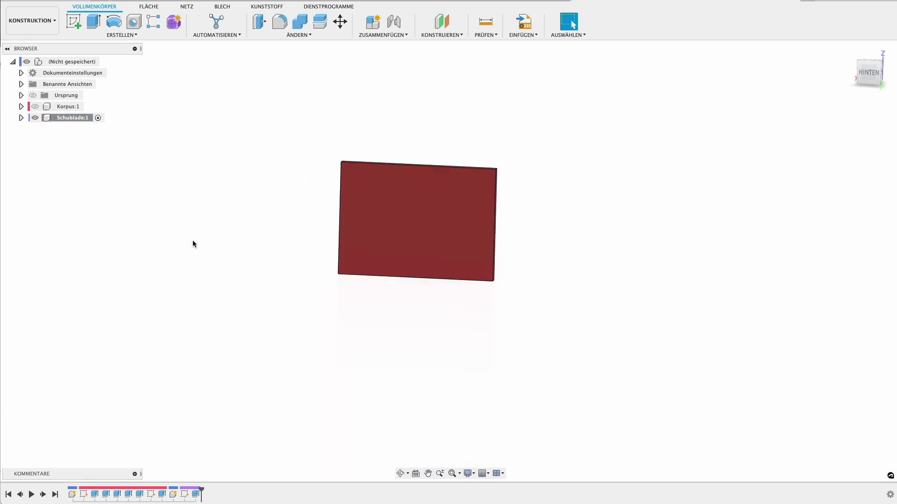
{"action": "left_click", "coordinate": [74, 21]}
{"action": "left_click", "coordinate": [462, 247]}
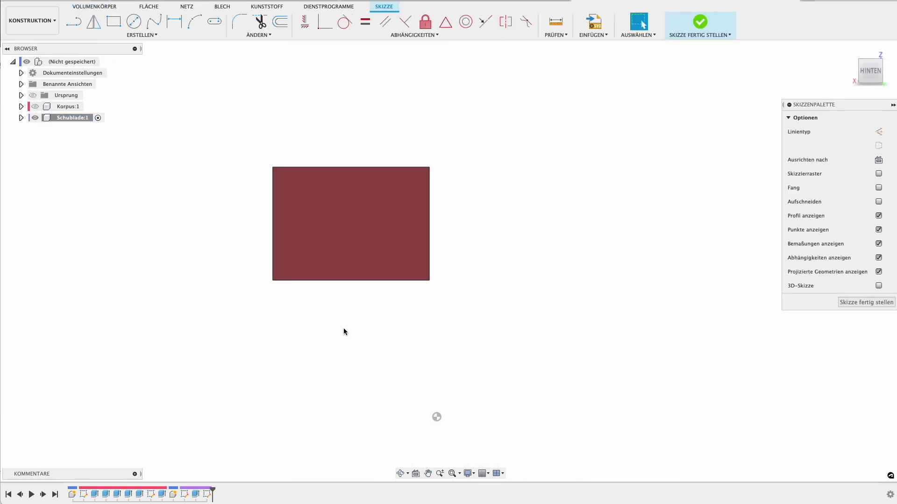
{"action": "scroll", "coordinate": [276, 258], "scroll_direction": "up", "scroll_amount": 2}
{"action": "scroll", "coordinate": [276, 257], "scroll_direction": "up", "scroll_amount": 2}
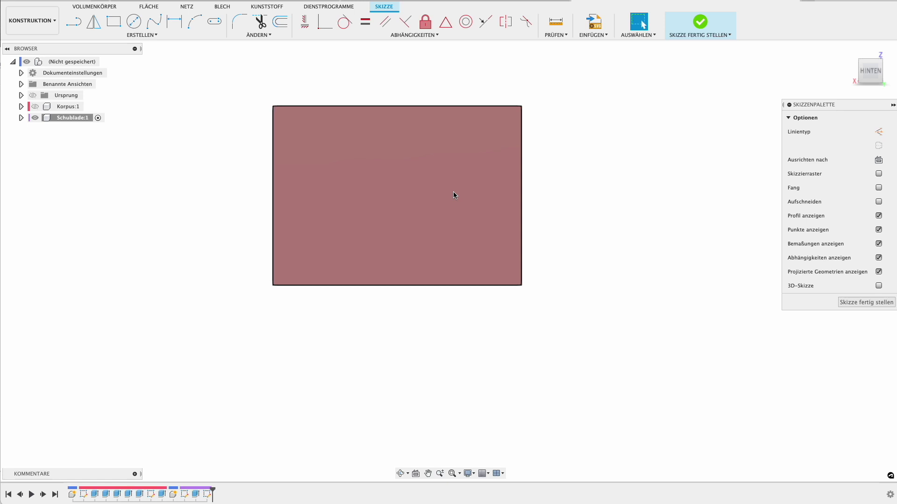
Step: Draw a rectangle from the drawer's bottom-left corner with a width driven by Breite, Materialdicke and Toleranz
{"action": "key", "text": "r"}
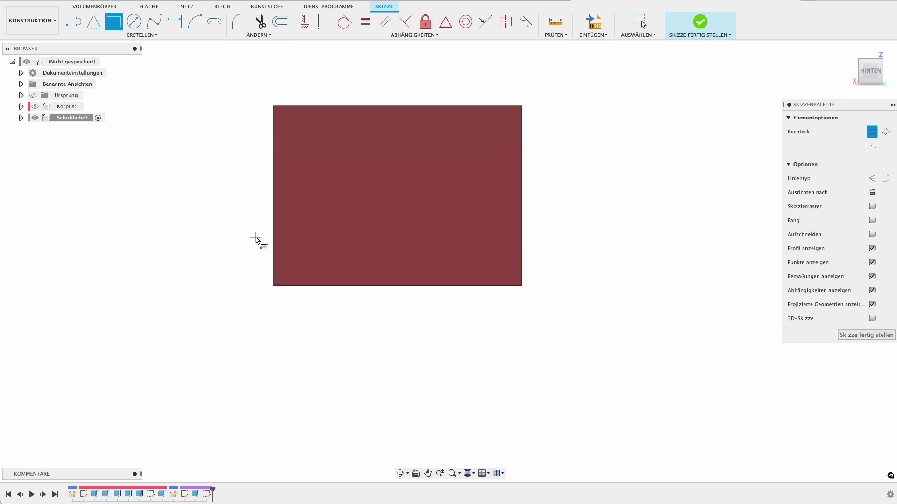
{"action": "left_click", "coordinate": [274, 286]}
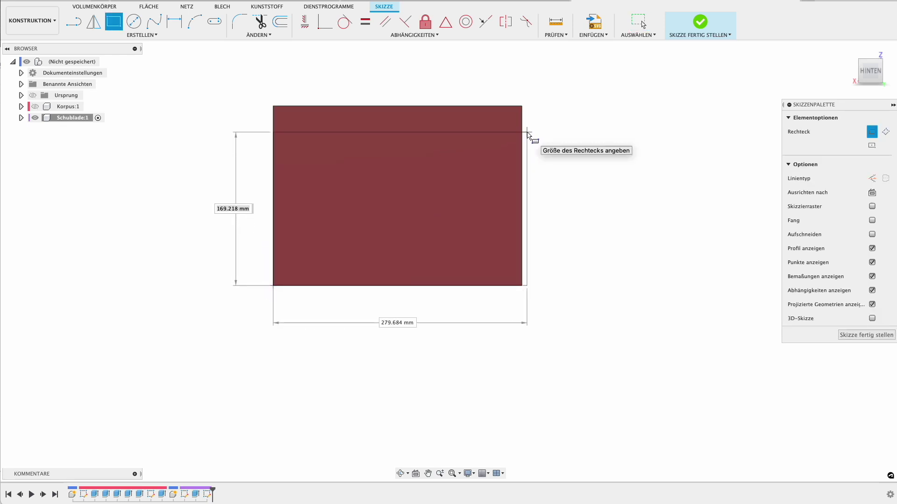
{"action": "key", "text": "Tab"}
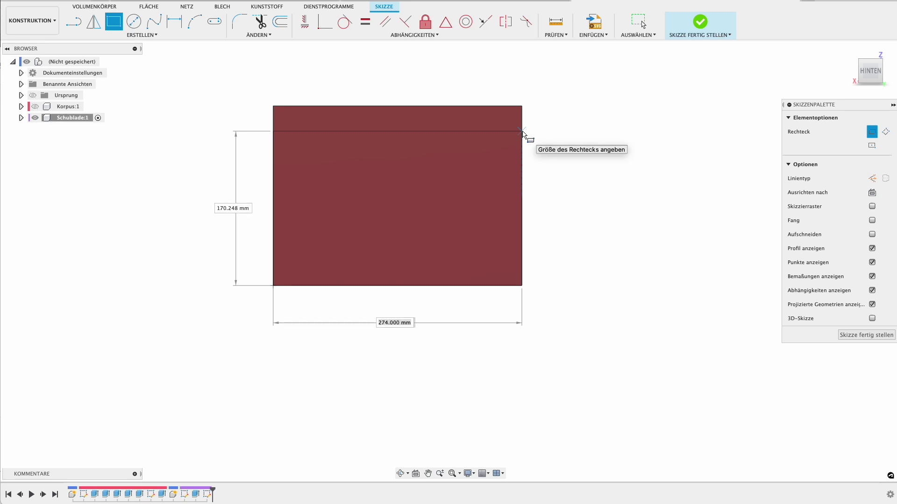
{"action": "key", "text": "Tab"}
{"action": "key", "text": "Tab"}
{"action": "type", "text": "Breite"}
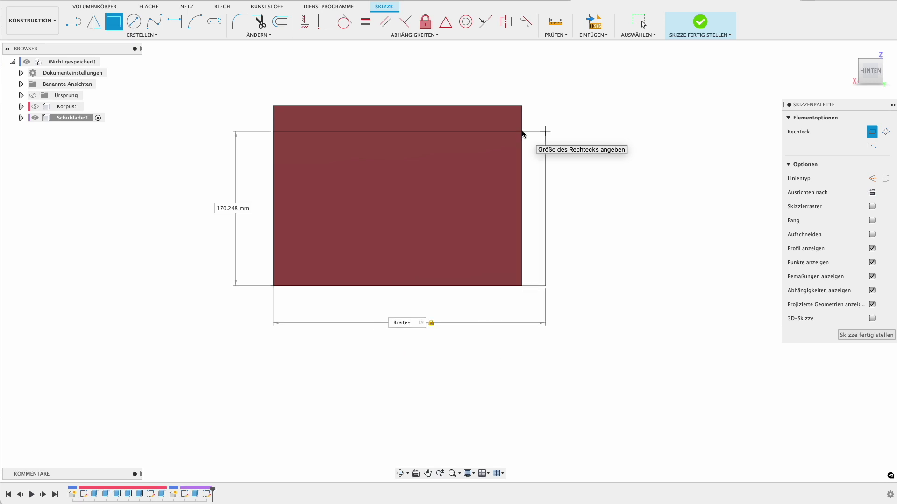
{"action": "type", "text": "Materialdicke"}
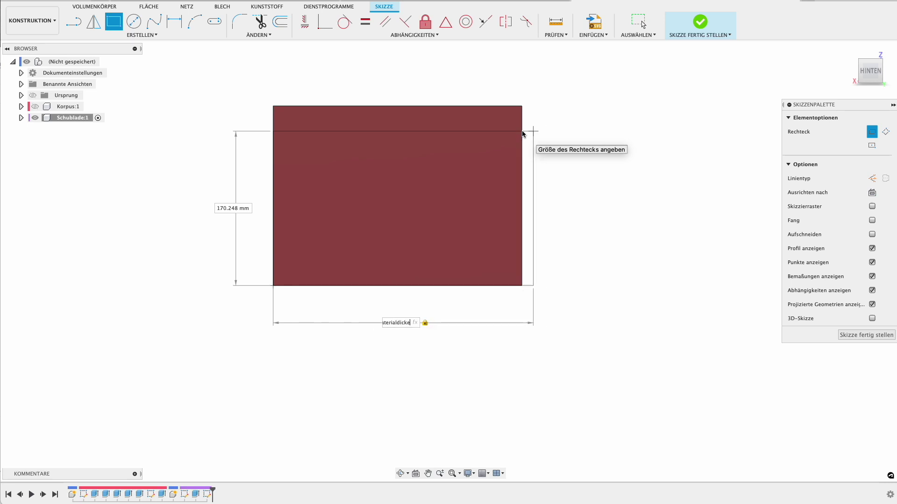
{"action": "type", "text": "-2"}
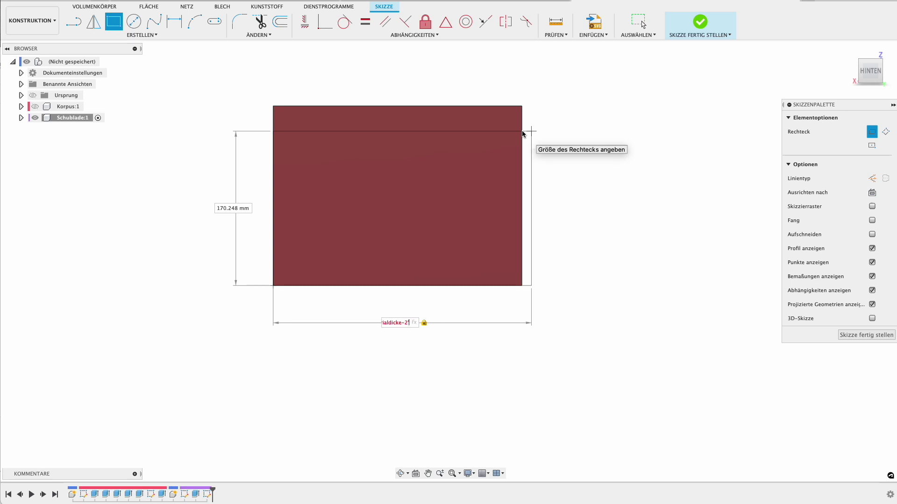
{"action": "type", "text": "*Toleranz"}
{"action": "key", "text": "Return"}
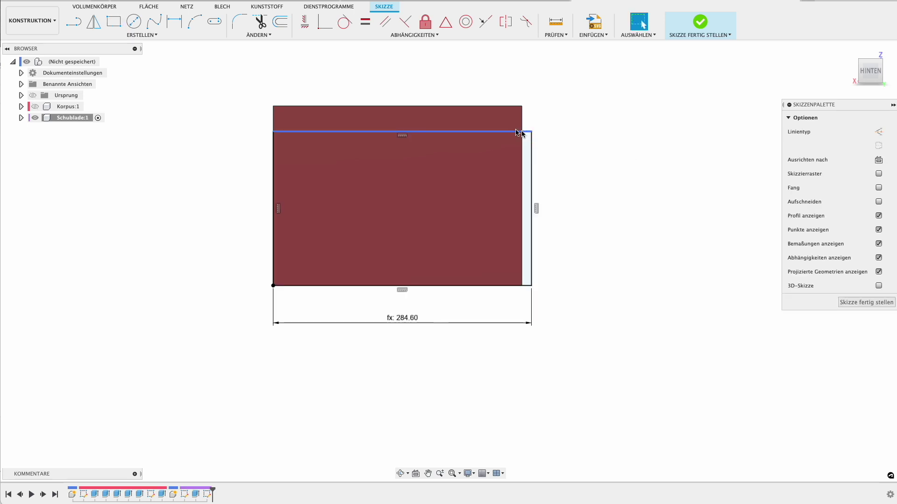
Step: Dimension the rectangle's height as HoeheSchublade - Materialdicke
{"action": "key", "text": "d"}
{"action": "left_click", "coordinate": [339, 132]}
{"action": "left_click", "coordinate": [349, 284]}
{"action": "left_click", "coordinate": [603, 248]}
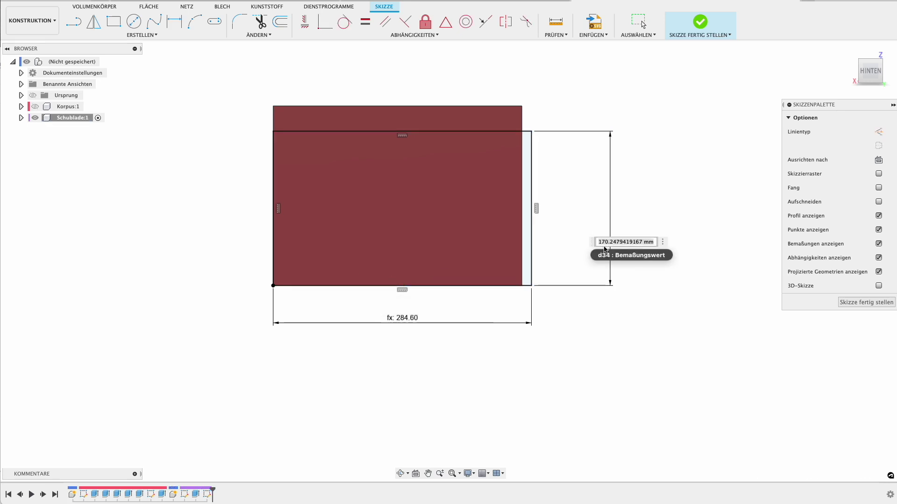
{"action": "type", "text": "HoeheSchublade"}
{"action": "key", "text": "Return"}
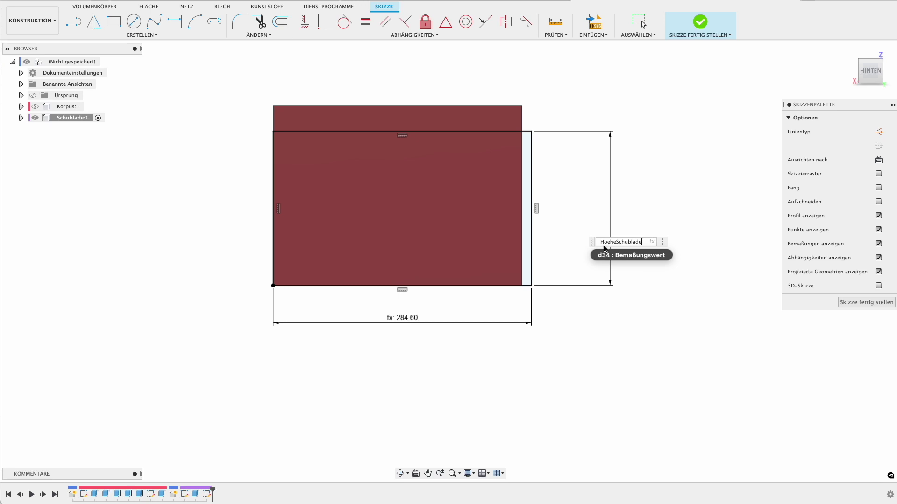
{"action": "type", "text": "-"}
{"action": "type", "text": "Mat"}
{"action": "key", "text": "Return"}
{"action": "key", "text": "Return"}
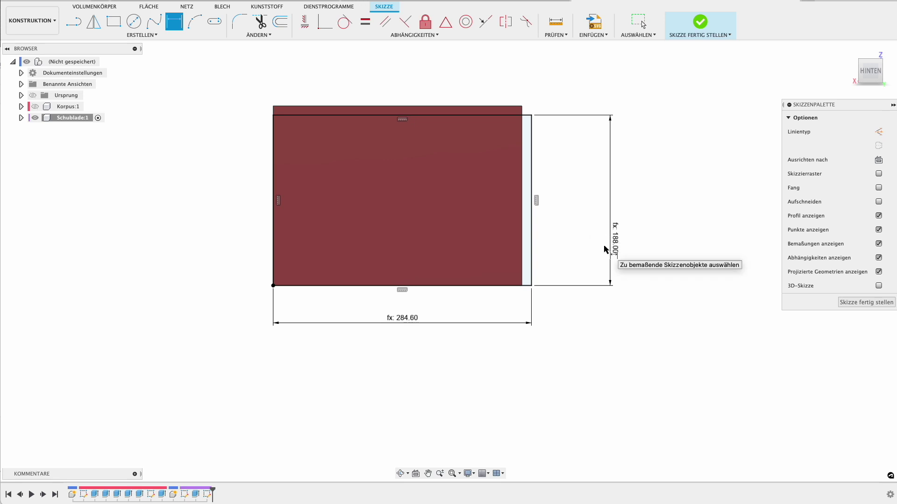
{"action": "key", "text": "Escape"}
Step: Correct the width expression to Breite-2*Materialdicke-2*Toleranz, giving 274 mm
{"action": "double_click", "coordinate": [402, 319]}
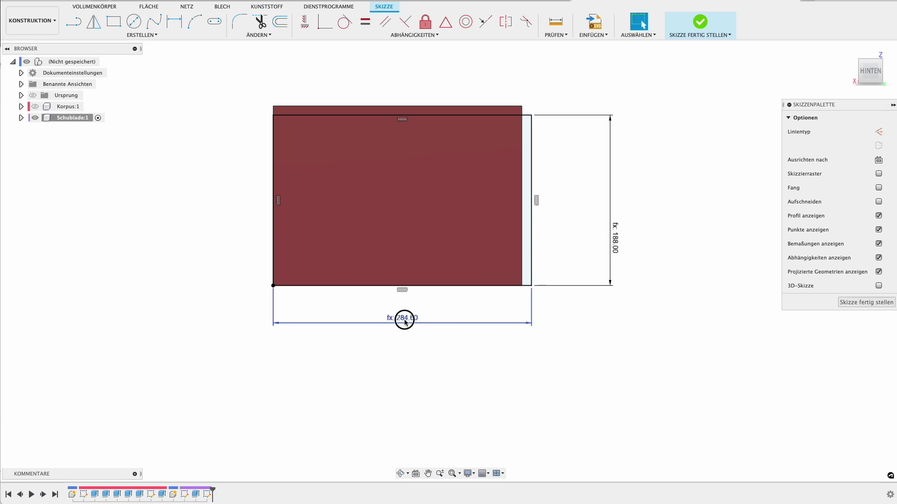
{"action": "left_click", "coordinate": [470, 323]}
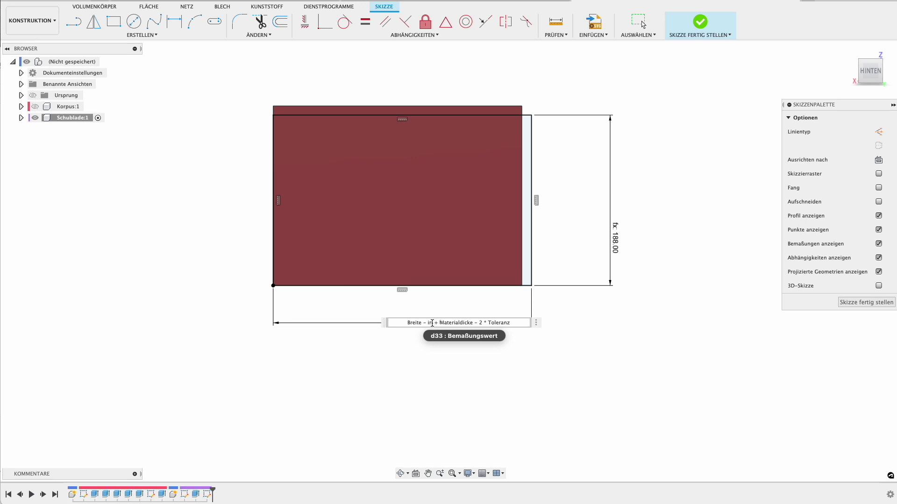
{"action": "double_click", "coordinate": [430, 323]}
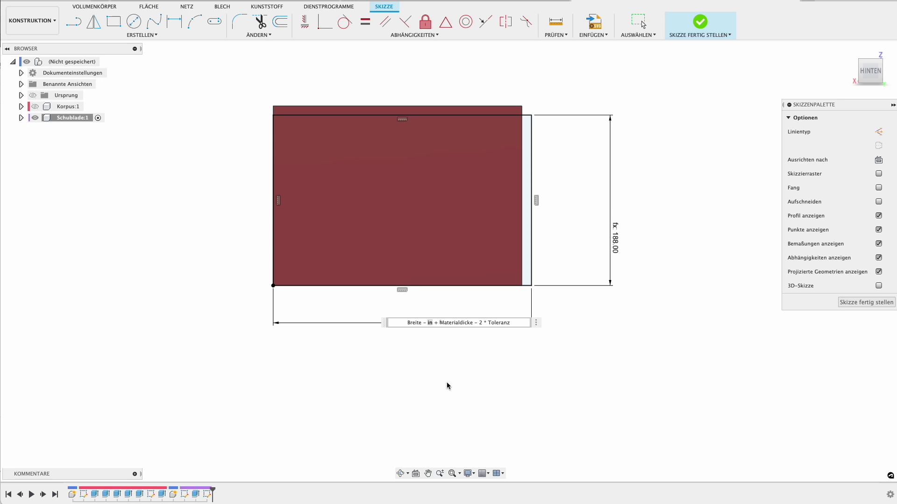
{"action": "key", "text": "Delete"}
{"action": "key", "text": "Delete"}
{"action": "key", "text": "Delete"}
{"action": "key", "text": "Delete"}
{"action": "type", "text": "2"}
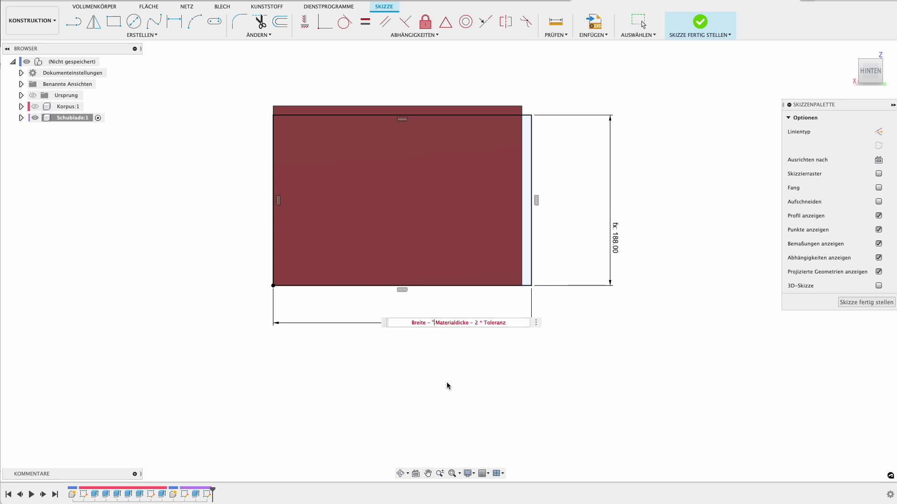
{"action": "type", "text": "*"}
{"action": "key", "text": "Return"}
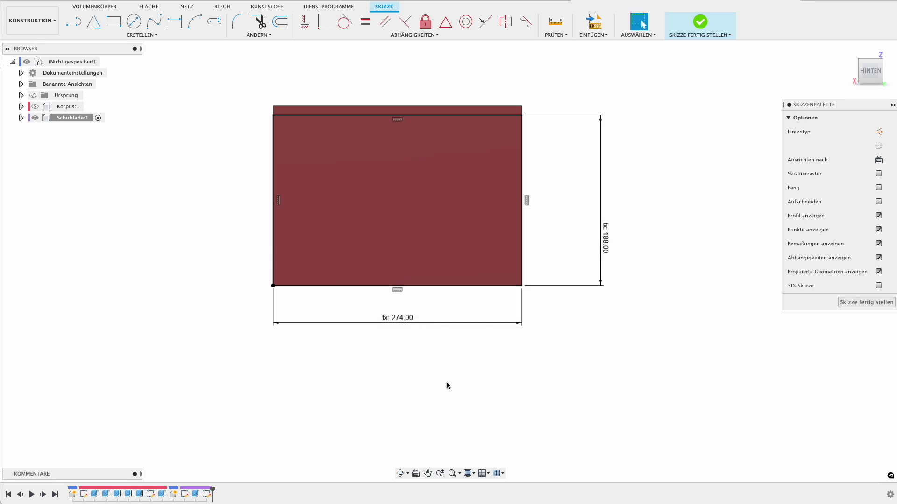
{"action": "scroll", "coordinate": [442, 339], "scroll_direction": "up", "scroll_amount": 2}
{"action": "scroll", "coordinate": [443, 340], "scroll_direction": "up", "scroll_amount": 2}
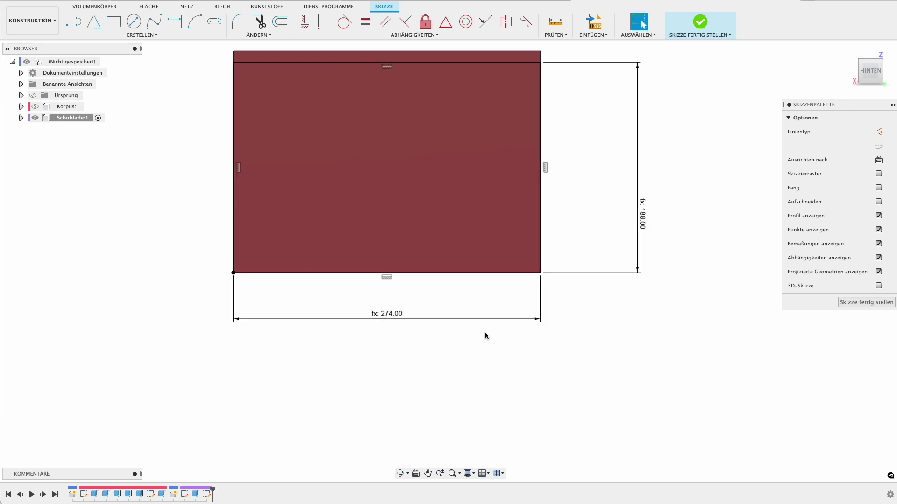
{"action": "scroll", "coordinate": [485, 332], "scroll_direction": "down", "scroll_amount": 3}
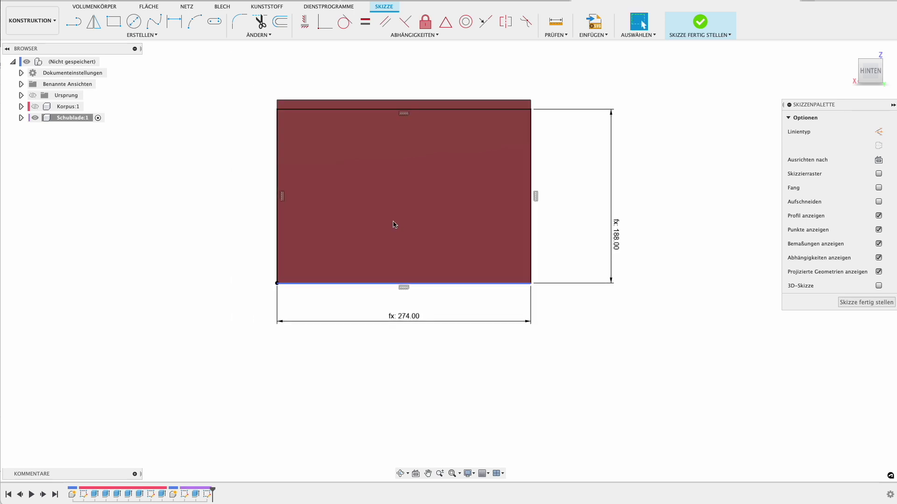
Step: Offset the whole rectangle outline 12 mm inward using chain selection
{"action": "left_click", "coordinate": [280, 22]}
{"action": "left_click", "coordinate": [309, 110]}
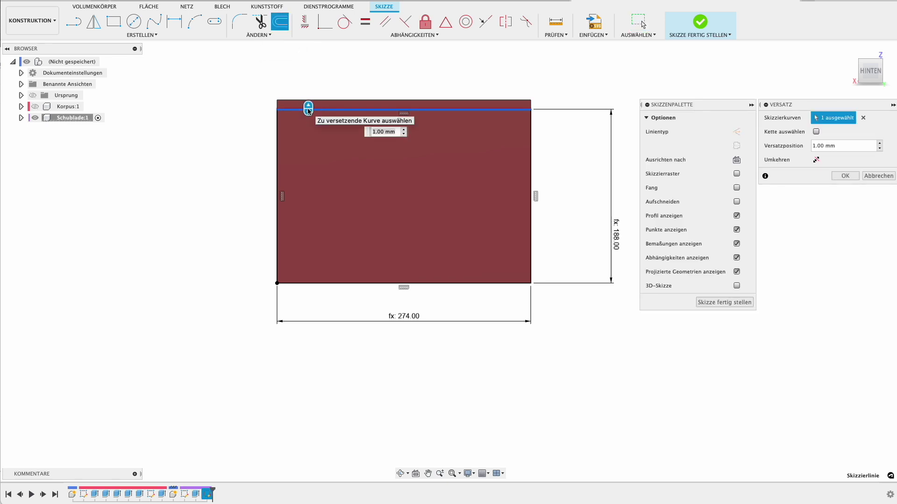
{"action": "key", "text": "Return"}
{"action": "key", "text": "e"}
{"action": "key", "text": "Escape"}
{"action": "left_click", "coordinate": [281, 22]}
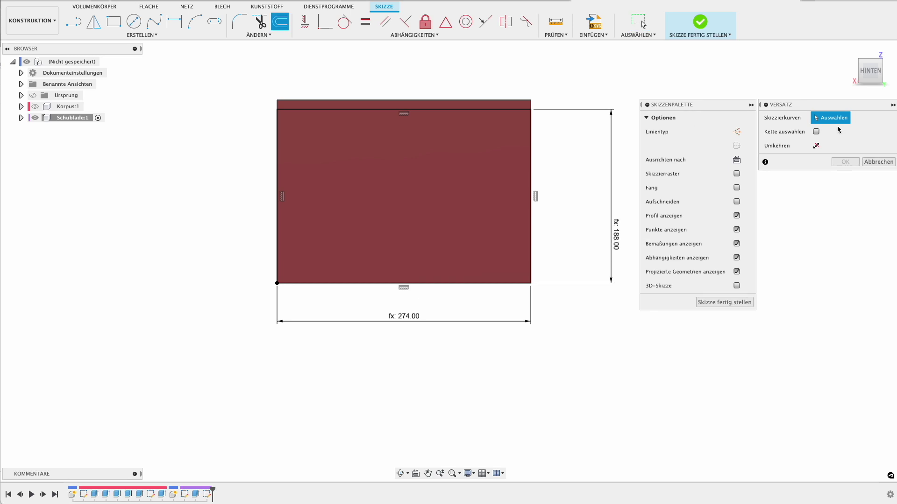
{"action": "left_click", "coordinate": [816, 132]}
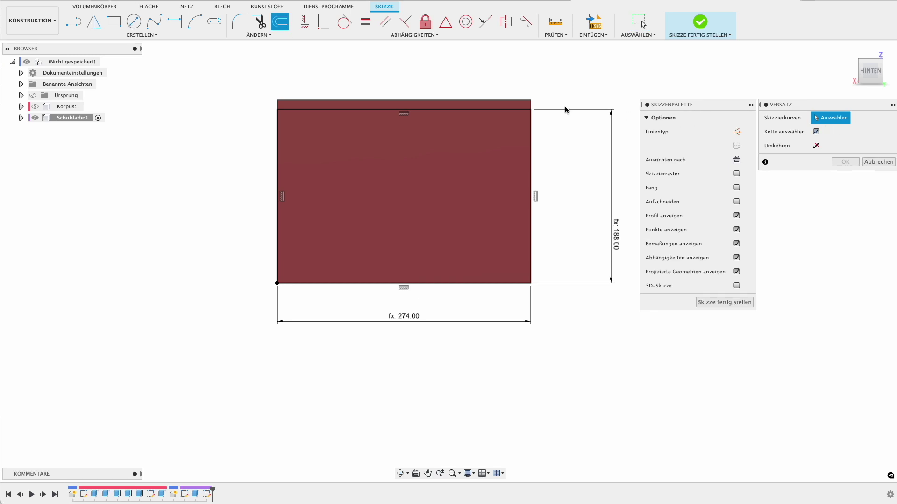
{"action": "left_click", "coordinate": [478, 109]}
{"action": "type", "text": "-"}
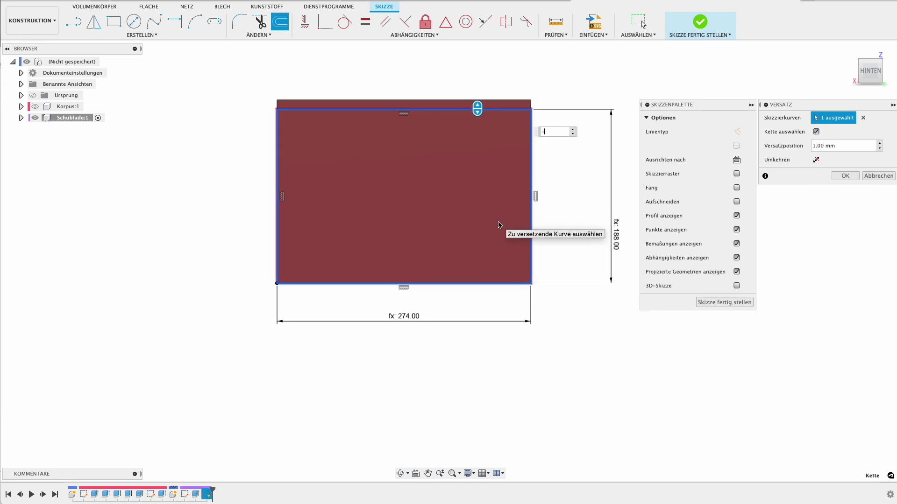
{"action": "type", "text": "12"}
{"action": "key", "text": "Return"}
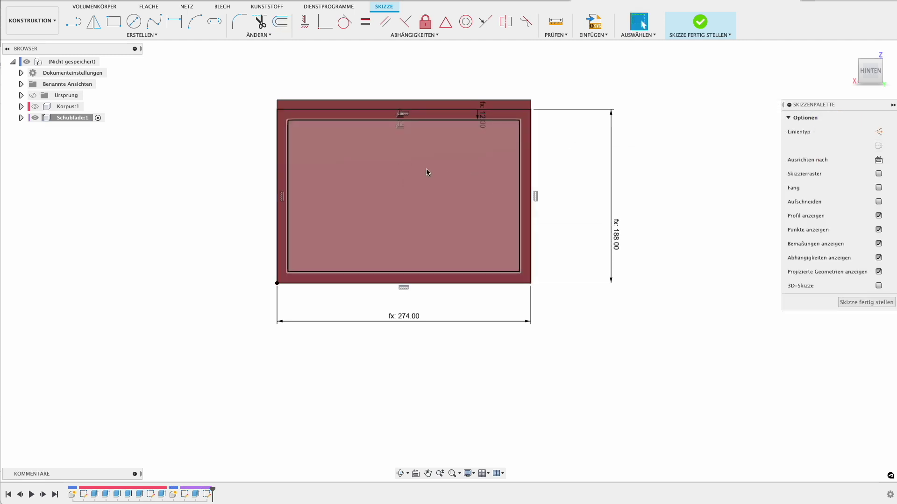
Step: Draw 45° mitre lines joining the inner and outer corners at all four corners
{"action": "key", "text": "l"}
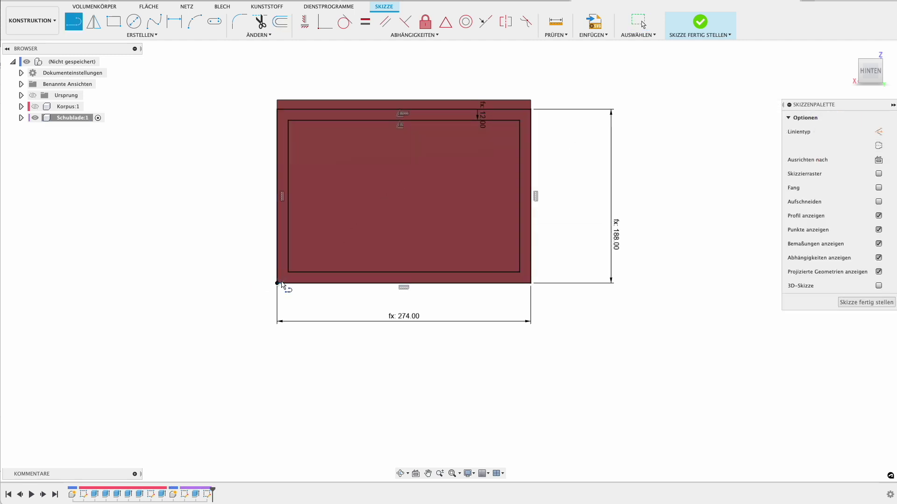
{"action": "left_click", "coordinate": [277, 283]}
{"action": "key", "text": "Escape"}
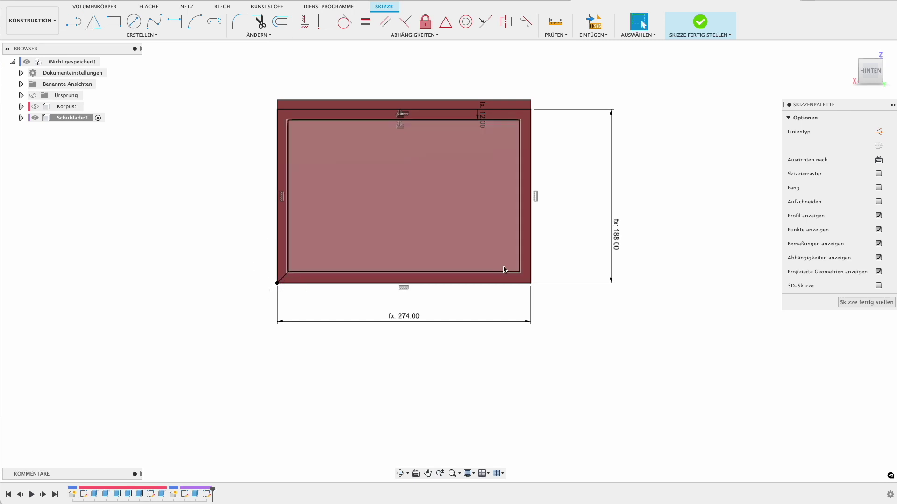
{"action": "key", "text": "l"}
{"action": "left_click", "coordinate": [520, 273]}
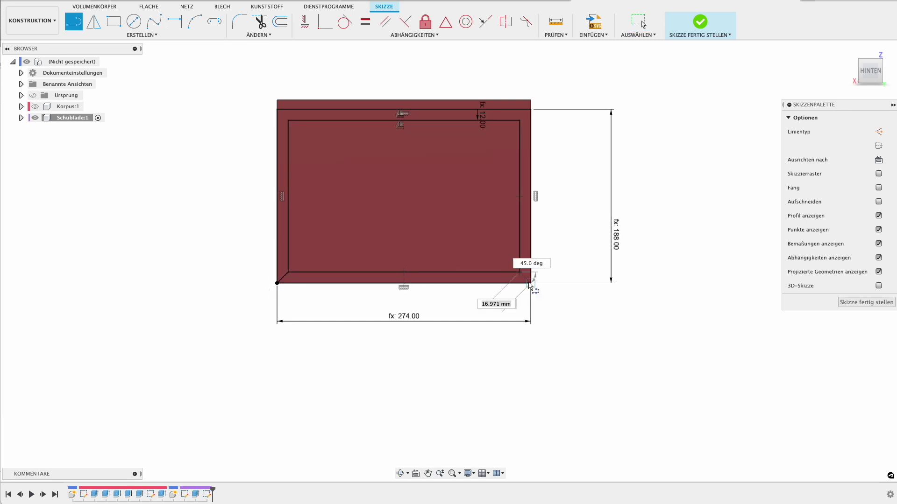
{"action": "double_click", "coordinate": [531, 283]}
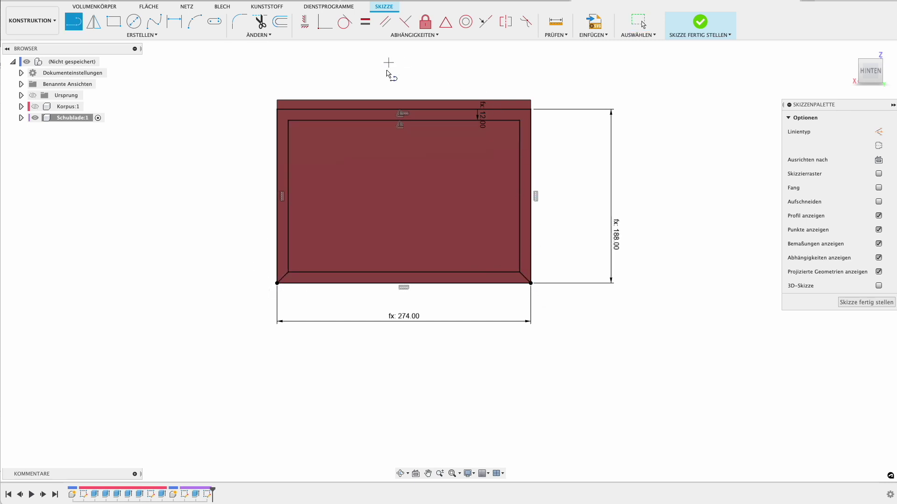
{"action": "left_click", "coordinate": [291, 121]}
{"action": "double_click", "coordinate": [290, 112]}
{"action": "left_click", "coordinate": [519, 121]}
{"action": "double_click", "coordinate": [531, 109]}
{"action": "key", "text": "Escape"}
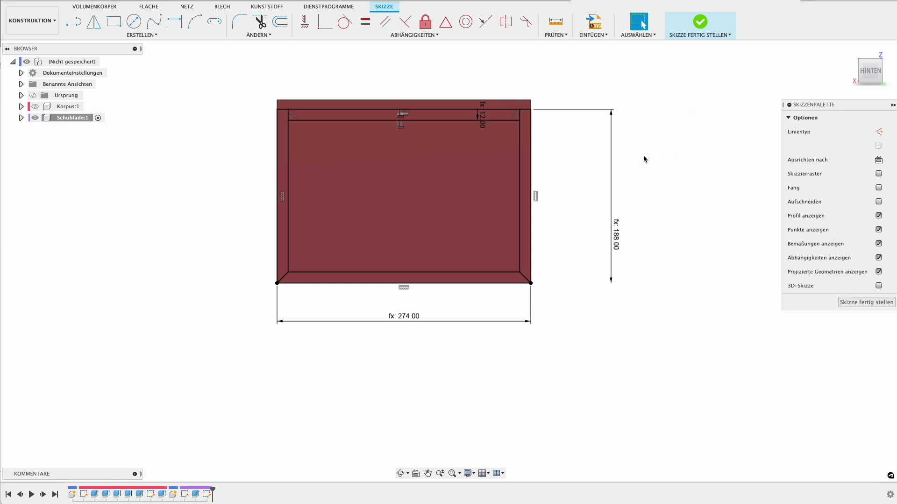
{"action": "key", "text": "e"}
{"action": "left_click", "coordinate": [523, 155]}
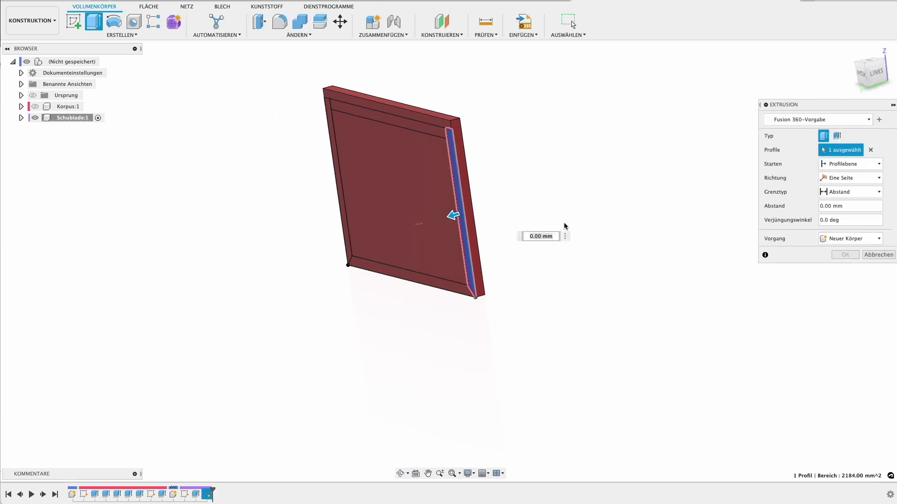
Step: Extrude the right side strip by Tiefe - Materialdicke - Toleranz (287 mm) as a new body
{"action": "type", "text": "Ti"}
{"action": "key", "text": "Return"}
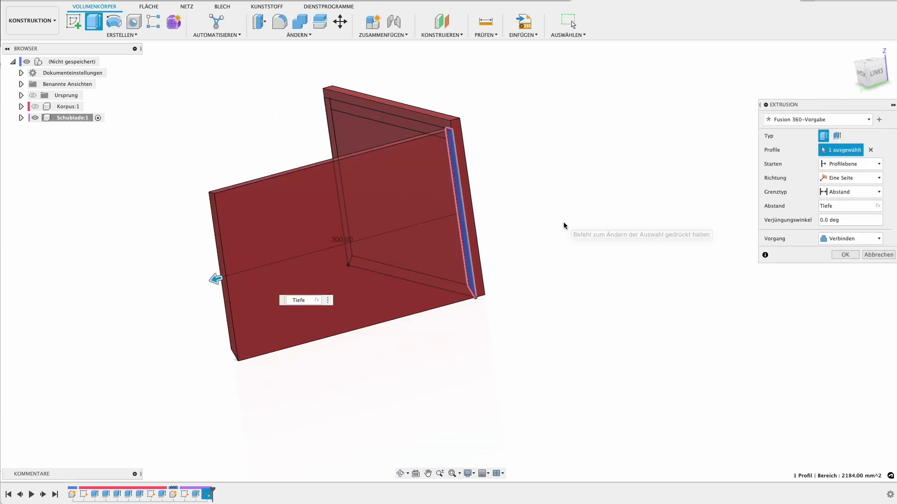
{"action": "type", "text": "-Ma"}
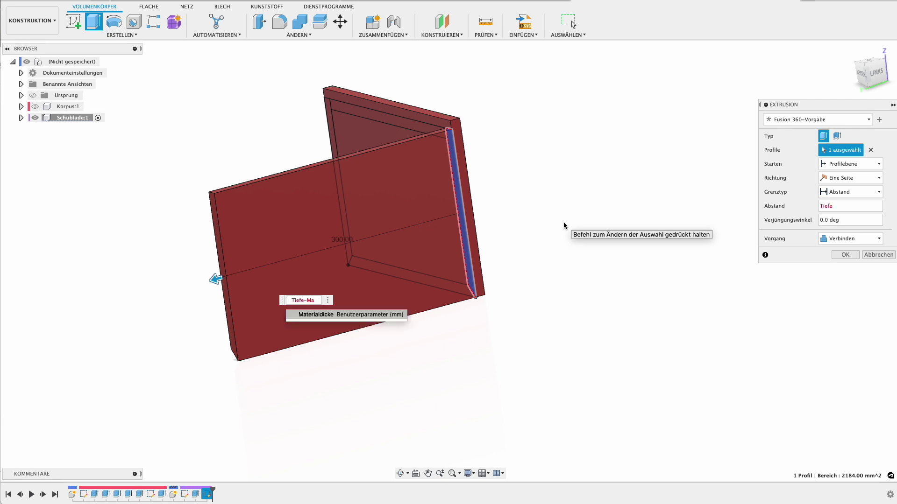
{"action": "key", "text": "Return"}
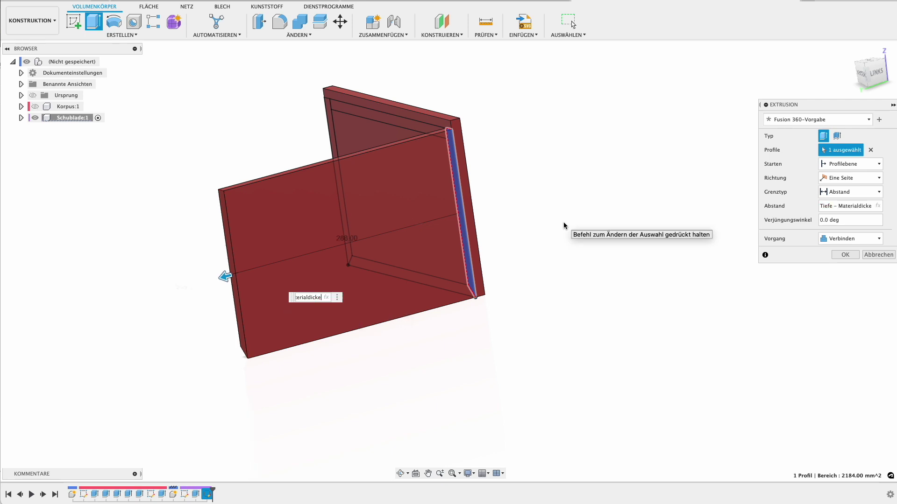
{"action": "type", "text": "-tol"}
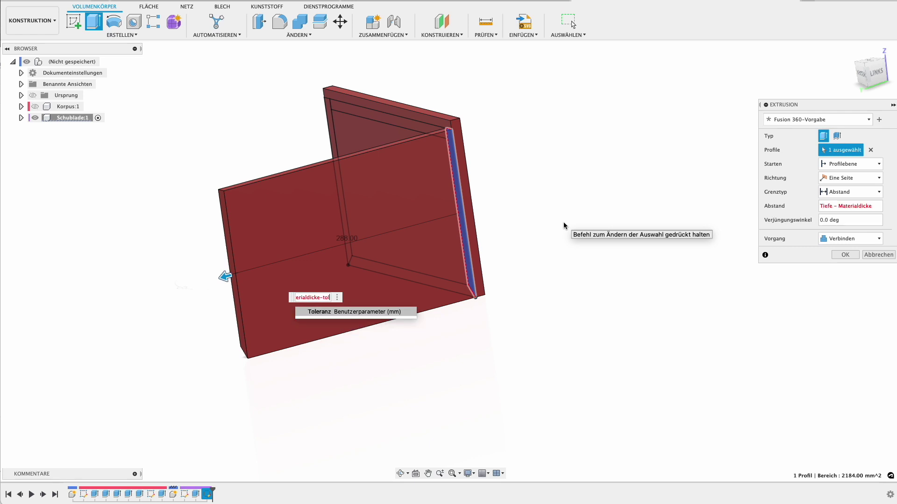
{"action": "key", "text": "Return"}
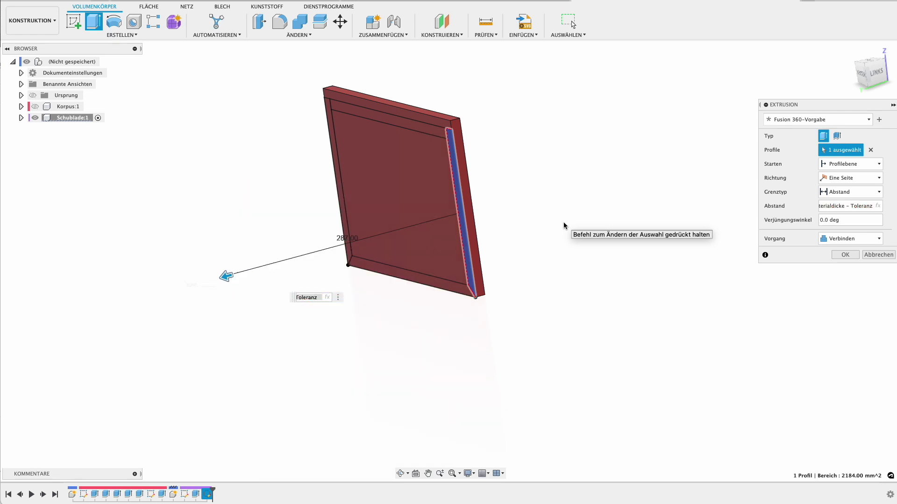
{"action": "left_click", "coordinate": [859, 242]}
{"action": "left_click", "coordinate": [846, 289]}
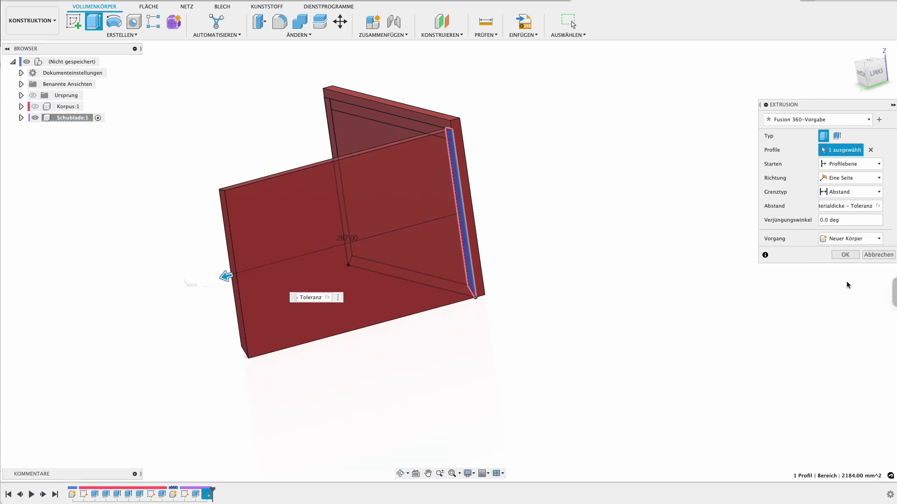
{"action": "left_click", "coordinate": [845, 255]}
{"action": "right_click", "coordinate": [694, 256]}
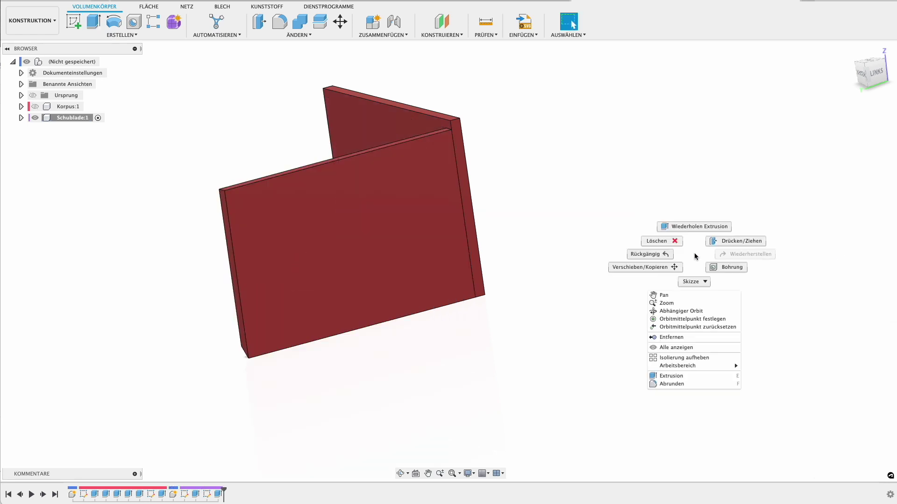
Step: Show Skizze2 and extrude the bottom strip by Materialdicke - Toleranz as a new body
{"action": "left_click", "coordinate": [695, 226]}
{"action": "middle_click_drag", "start_coordinate": [541, 241], "coordinate": [586, 237], "text": "shift"}
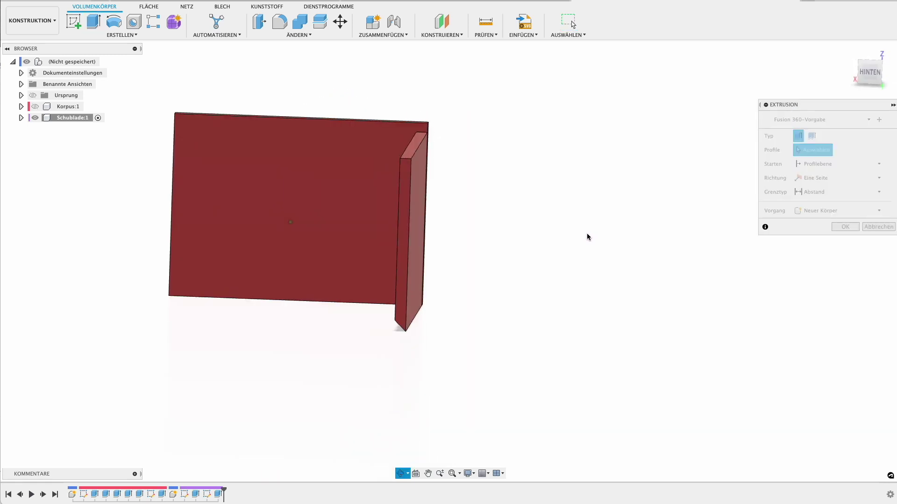
{"action": "left_click", "coordinate": [21, 117]}
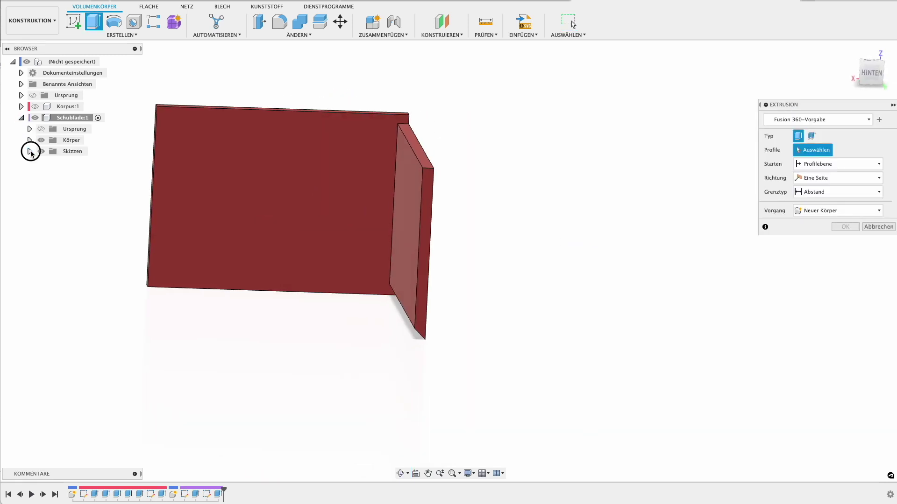
{"action": "left_click", "coordinate": [29, 151]}
{"action": "left_click", "coordinate": [49, 174]}
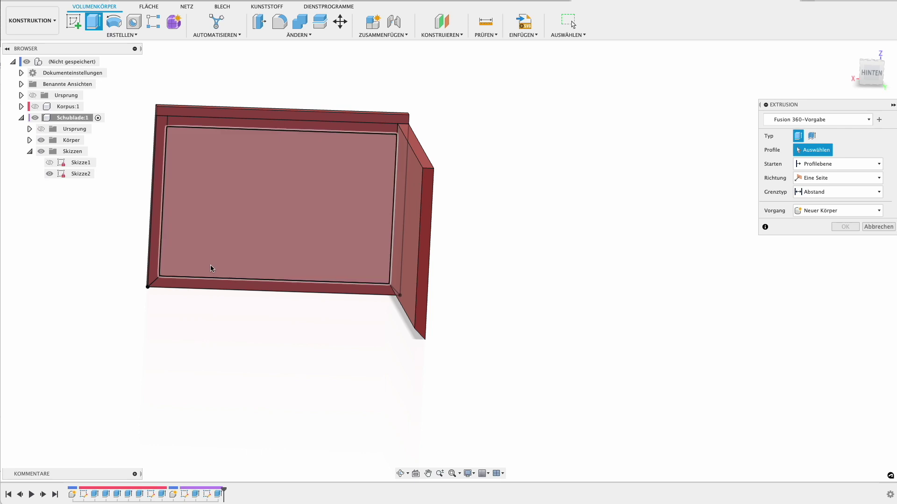
{"action": "left_click", "coordinate": [250, 288]}
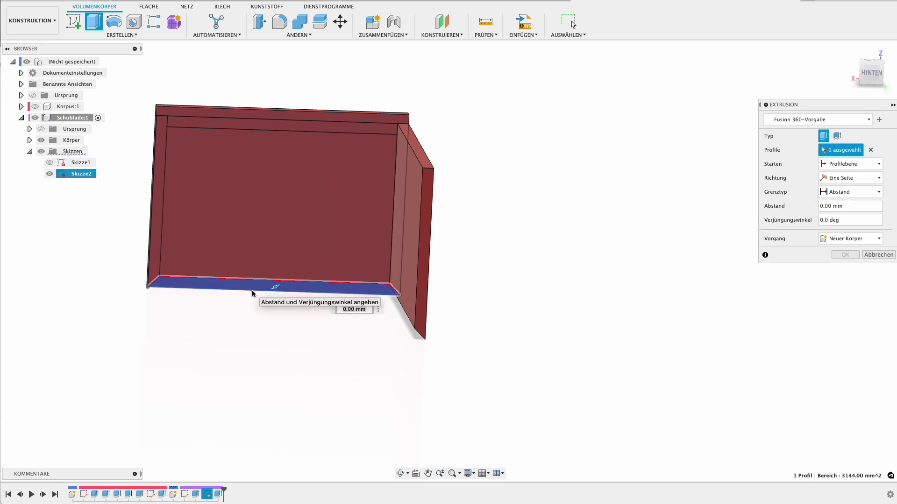
{"action": "type", "text": "Materialdicke - Toleranz"}
{"action": "left_click", "coordinate": [845, 239]}
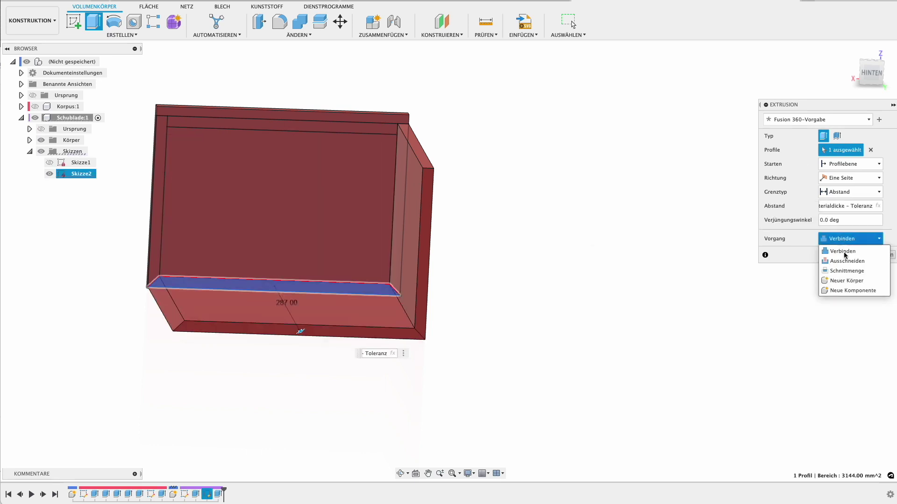
{"action": "left_click", "coordinate": [843, 281]}
{"action": "left_click", "coordinate": [845, 254]}
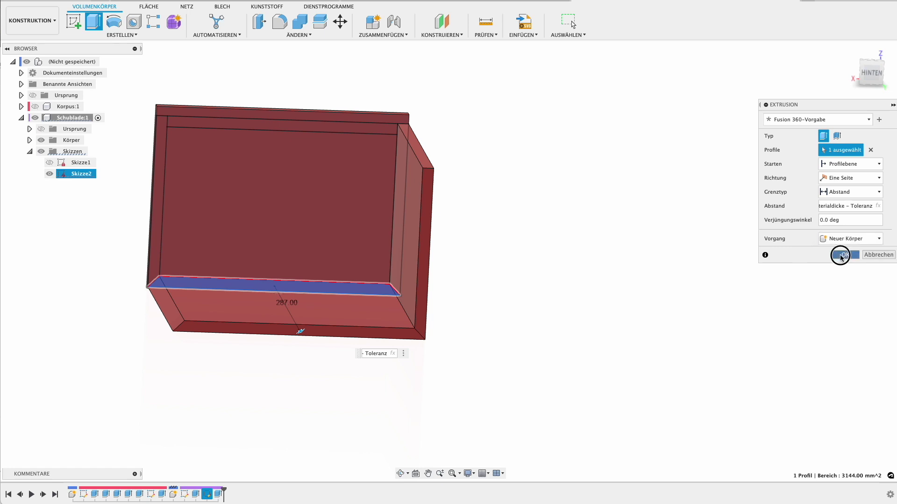
Step: Extrude the thin left side profile as another new body
{"action": "right_click", "coordinate": [650, 241]}
{"action": "left_click", "coordinate": [649, 217]}
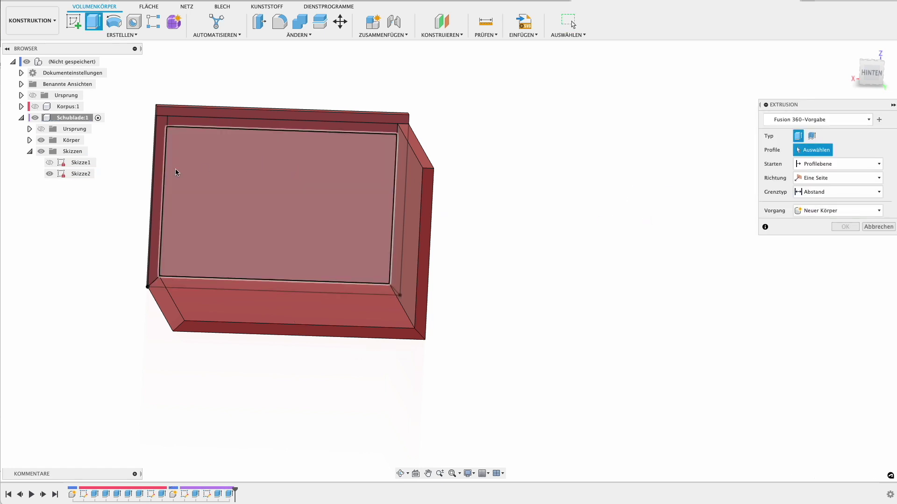
{"action": "left_click", "coordinate": [154, 177]}
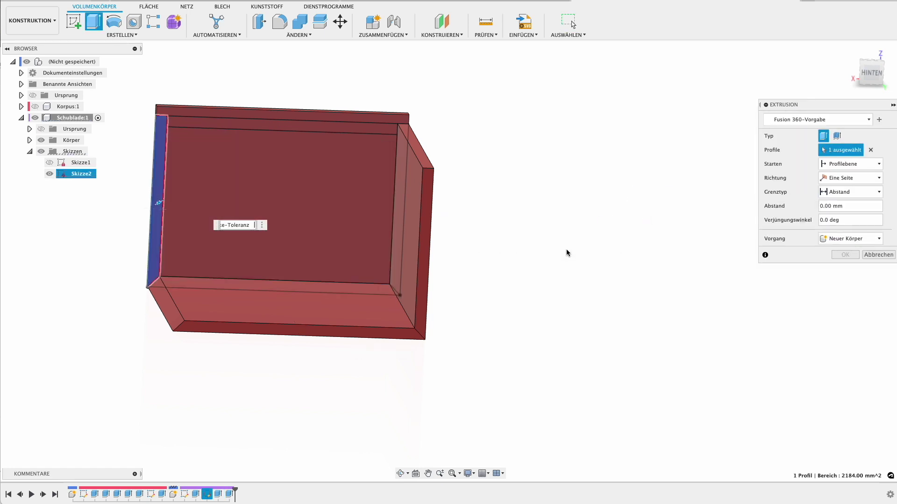
{"action": "left_click", "coordinate": [846, 239]}
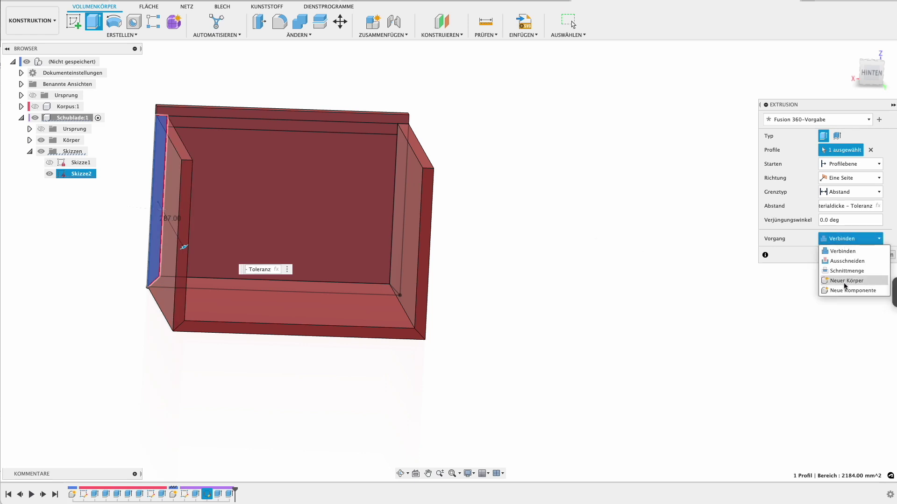
{"action": "left_click", "coordinate": [846, 281]}
{"action": "left_click", "coordinate": [845, 254]}
Step: Start a new sketch on the drawer's end face
{"action": "mouse_move", "coordinate": [756, 278]}
{"action": "middle_mouse_down", "text": "shift"}
{"action": "mouse_move", "coordinate": [674, 274]}
{"action": "mouse_move", "coordinate": [689, 335]}
{"action": "mouse_move", "coordinate": [673, 294]}
{"action": "mouse_move", "coordinate": [682, 289]}
{"action": "mouse_move", "coordinate": [673, 286]}
{"action": "middle_mouse_up", "text": "shift"}
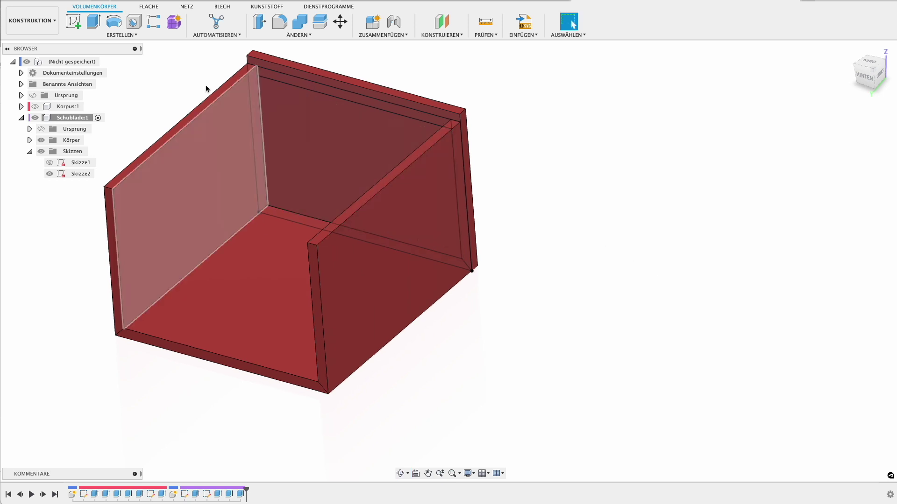
{"action": "left_click", "coordinate": [73, 22]}
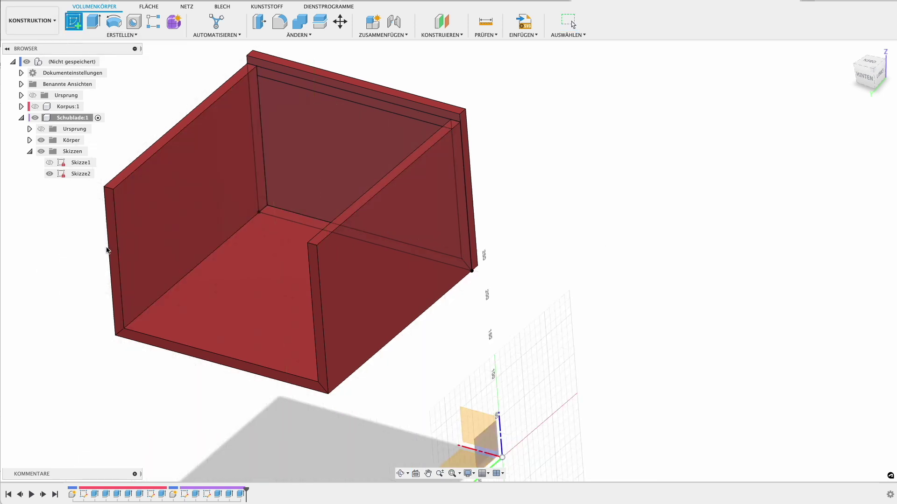
{"action": "middle_click_drag", "start_coordinate": [110, 244], "coordinate": [118, 232], "text": "shift"}
{"action": "left_click", "coordinate": [118, 232]}
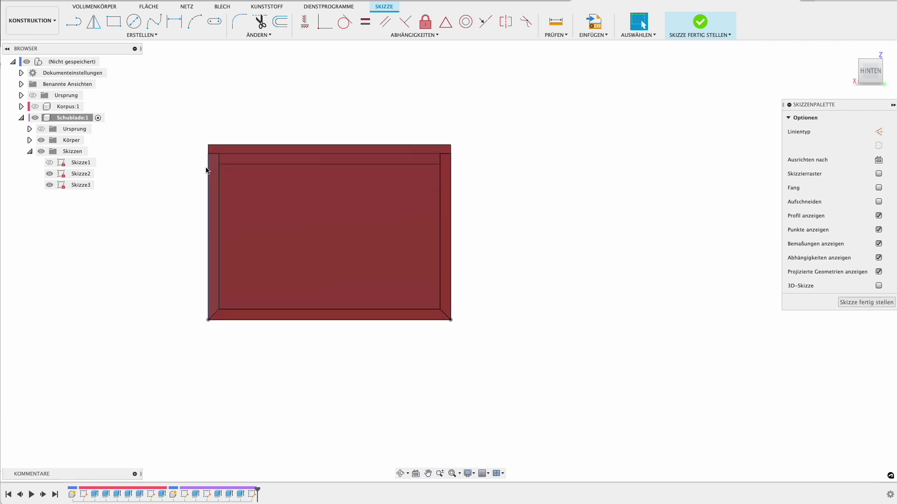
Step: Project the right side panel face and draw a rectangle across the drawer's inner opening
{"action": "key", "text": "p"}
{"action": "left_click", "coordinate": [444, 261]}
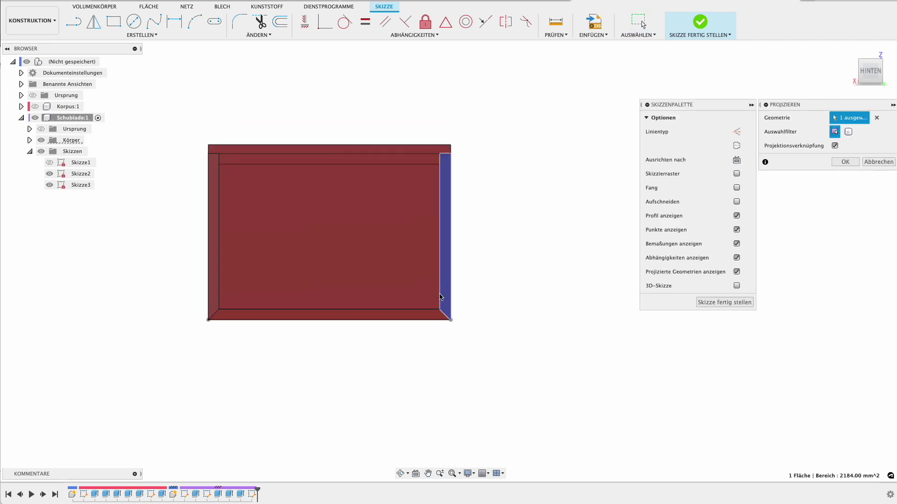
{"action": "key", "text": "Return"}
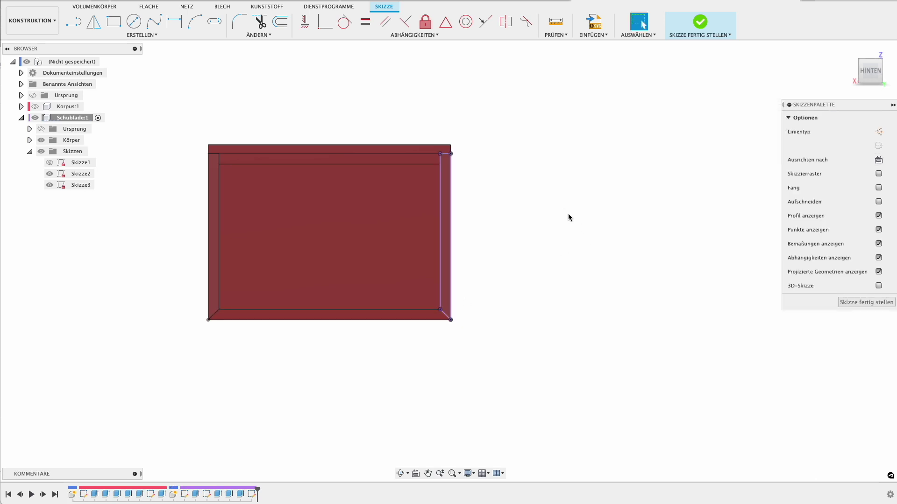
{"action": "key", "text": "r"}
{"action": "left_click", "coordinate": [219, 153]}
{"action": "left_click", "coordinate": [439, 309]}
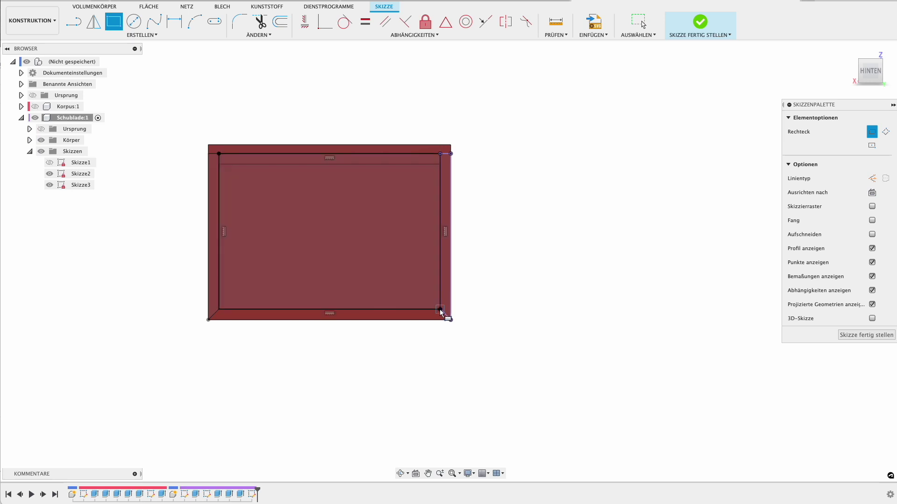
{"action": "key", "text": "e"}
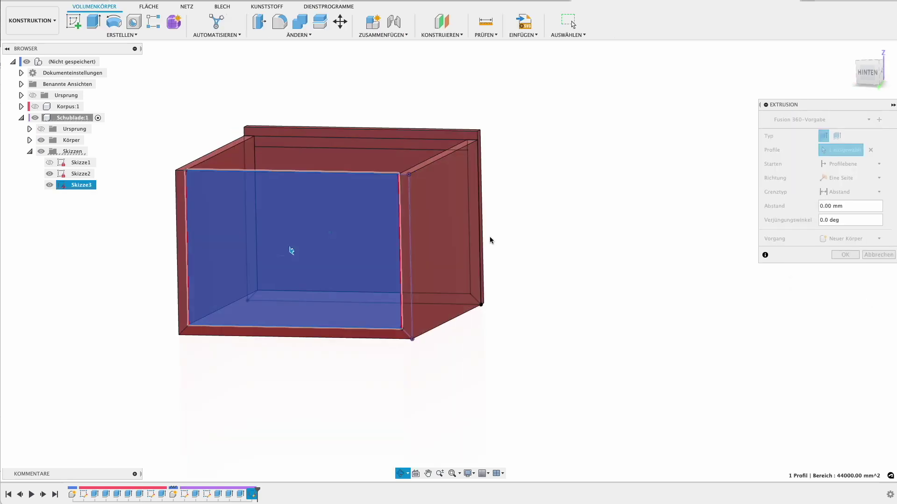
Step: Extrude the Skizze3 rectangle by Materialdicke as a new body and show Korpus:1 again
{"action": "type", "text": "-Ma"}
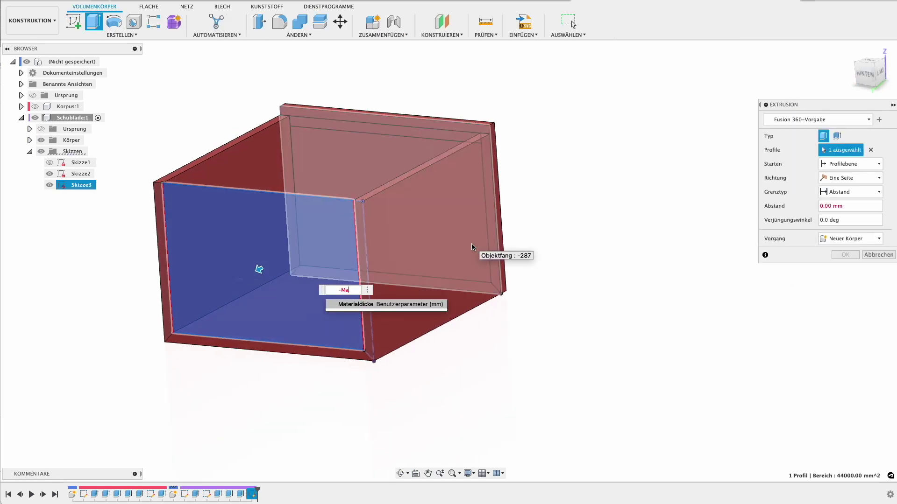
{"action": "key", "text": "Return"}
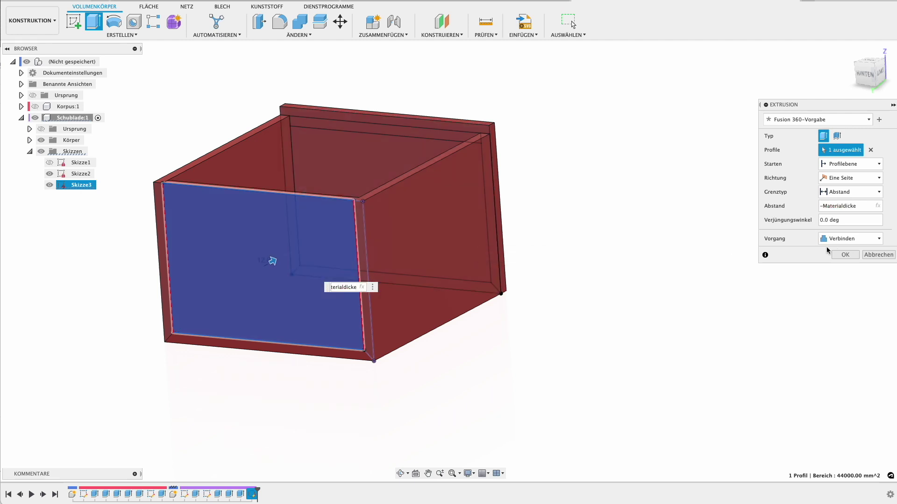
{"action": "left_click", "coordinate": [841, 239]}
{"action": "left_click", "coordinate": [845, 281]}
{"action": "left_click", "coordinate": [841, 255]}
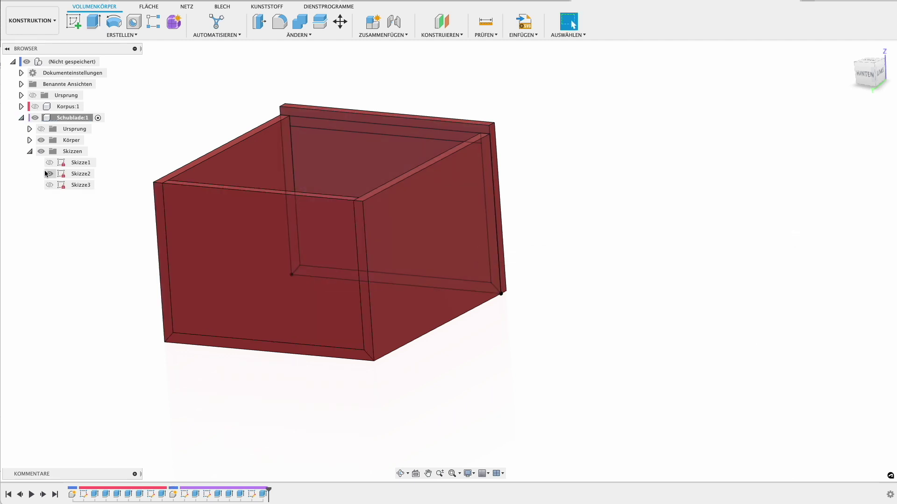
{"action": "left_click", "coordinate": [36, 107]}
{"action": "mouse_move", "coordinate": [337, 175]}
{"action": "middle_mouse_down", "text": "shift"}
{"action": "mouse_move", "coordinate": [402, 189]}
{"action": "mouse_move", "coordinate": [324, 203]}
{"action": "mouse_move", "coordinate": [326, 212]}
{"action": "mouse_move", "coordinate": [350, 177]}
{"action": "mouse_move", "coordinate": [364, 182]}
{"action": "middle_mouse_up", "text": "shift"}
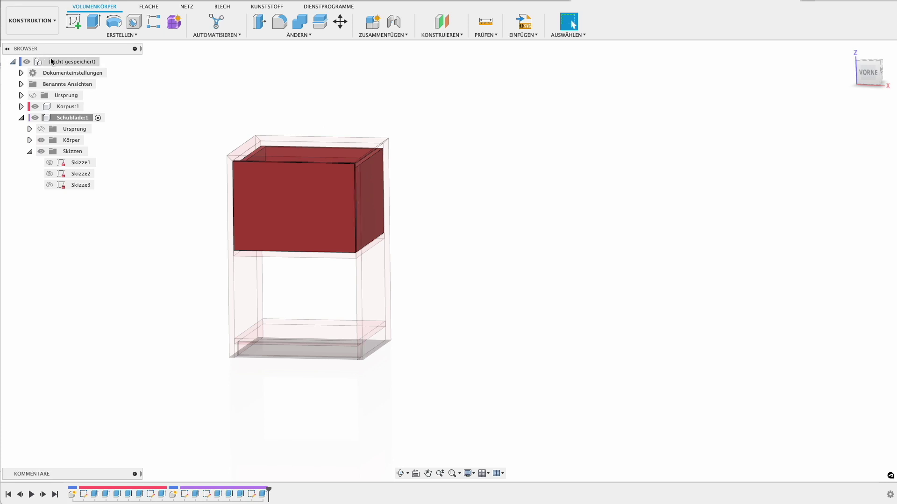
Step: Activate the root component, zoom out, and start a sketch on the XY ground plane
{"action": "left_click", "coordinate": [104, 62]}
{"action": "scroll", "coordinate": [173, 118], "scroll_direction": "down", "scroll_amount": 3}
{"action": "scroll", "coordinate": [182, 168], "scroll_direction": "down", "scroll_amount": 1}
{"action": "mouse_move", "coordinate": [184, 180]}
{"action": "middle_mouse_down"}
{"action": "mouse_move", "coordinate": [187, 210]}
{"action": "mouse_move", "coordinate": [152, 206]}
{"action": "mouse_move", "coordinate": [216, 220]}
{"action": "mouse_move", "coordinate": [180, 196]}
{"action": "mouse_move", "coordinate": [174, 242]}
{"action": "middle_mouse_up"}
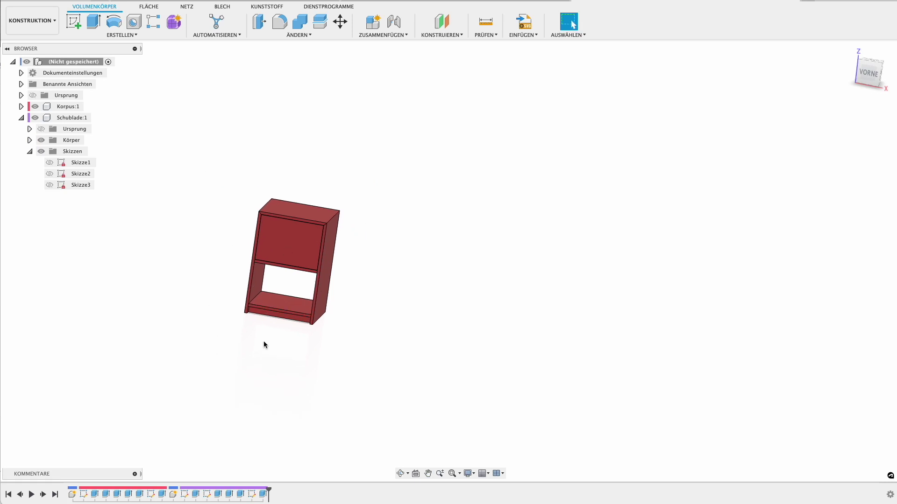
{"action": "left_click", "coordinate": [73, 22]}
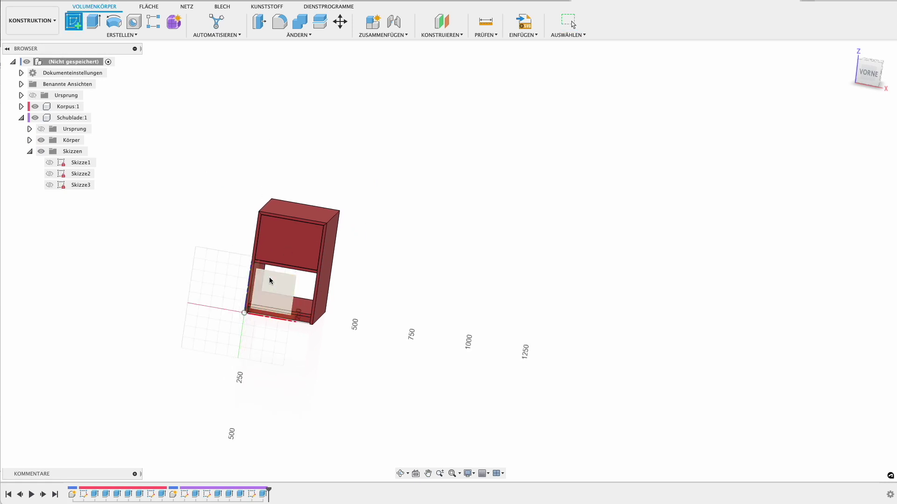
{"action": "left_click", "coordinate": [263, 313]}
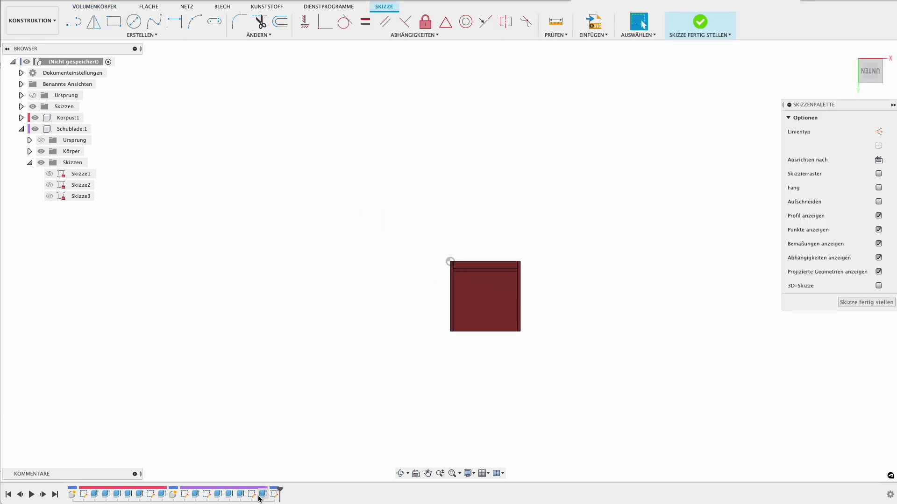
Step: Draw a 2500 × 2000 mm sheet rectangle beside the cabinet and finish the sketch
{"action": "scroll", "coordinate": [333, 304], "scroll_direction": "down", "scroll_amount": 2}
{"action": "middle_click_drag", "start_coordinate": [332, 304], "coordinate": [76, 324]}
{"action": "key", "text": "r"}
{"action": "left_click", "coordinate": [403, 180]}
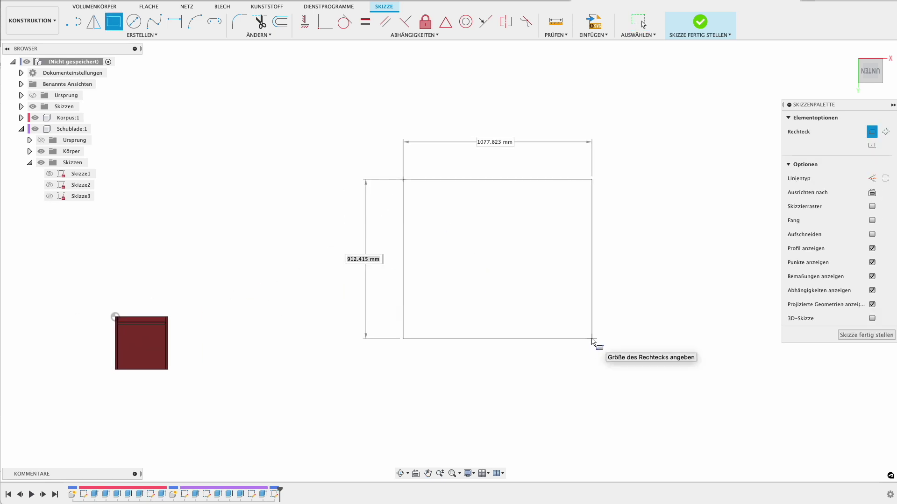
{"action": "type", "text": "2000"}
{"action": "key", "text": "Tab"}
{"action": "type", "text": "250"}
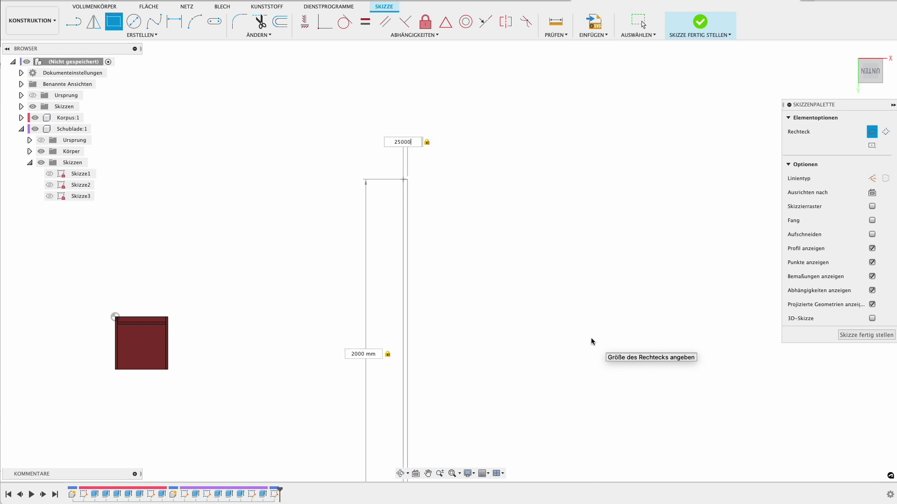
{"action": "key", "text": "Return"}
{"action": "scroll", "coordinate": [728, 245], "scroll_direction": "down", "scroll_amount": 3}
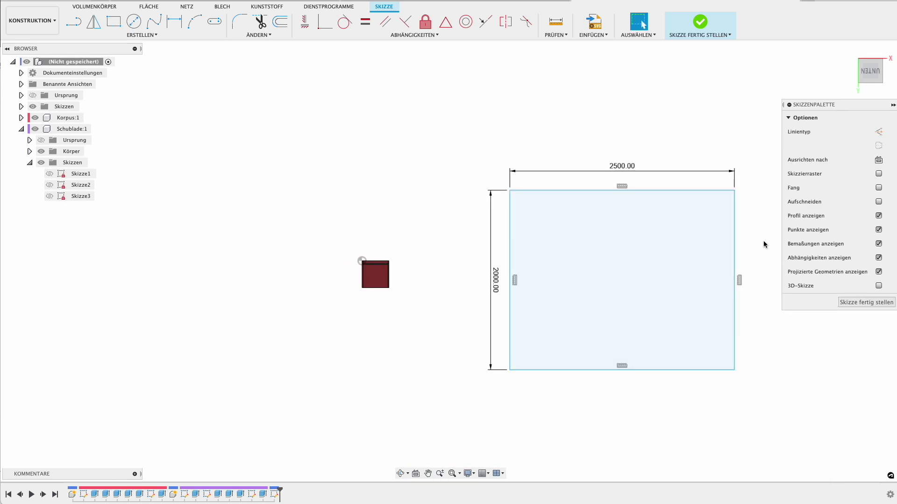
{"action": "left_click", "coordinate": [854, 303]}
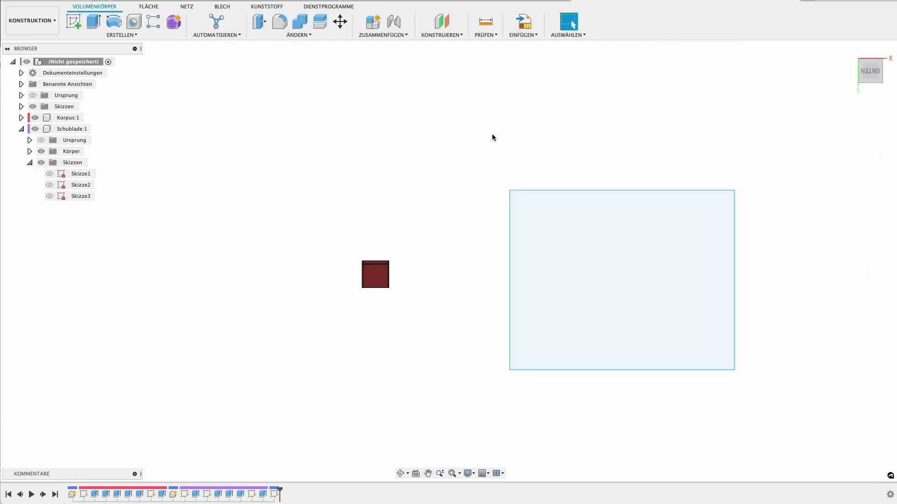
{"action": "mouse_move", "coordinate": [426, 231]}
{"action": "middle_mouse_down"}
{"action": "mouse_move", "coordinate": [265, 191]}
{"action": "mouse_move", "coordinate": [286, 211]}
{"action": "mouse_move", "coordinate": [268, 190]}
{"action": "mouse_move", "coordinate": [251, 137]}
{"action": "middle_mouse_up"}
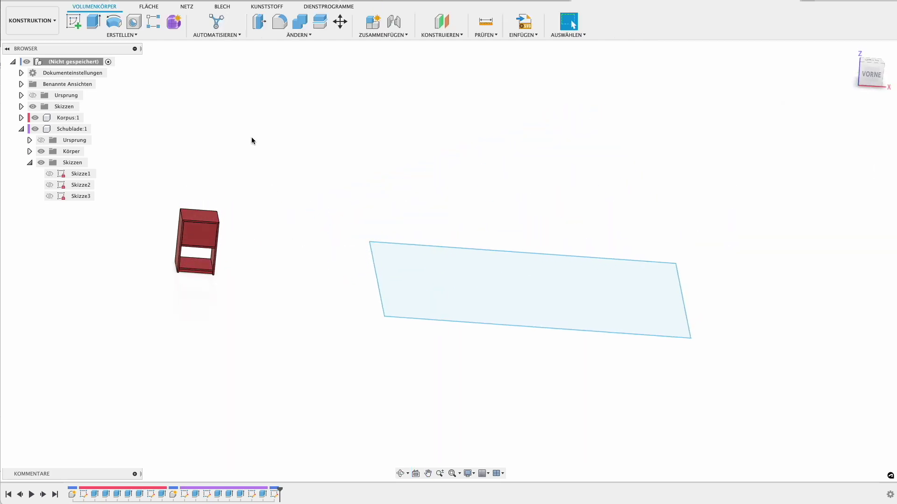
{"action": "left_click", "coordinate": [300, 35]}
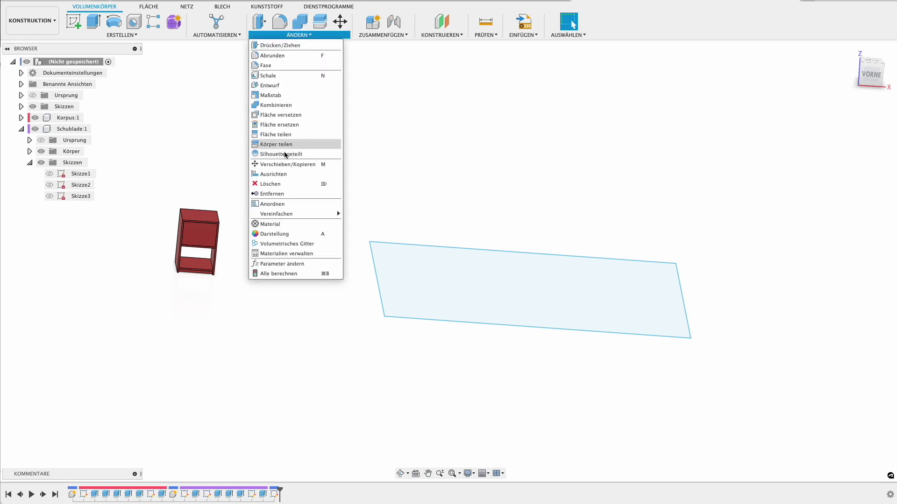
Step: Cancel Anordnen and convert the six Korpus bodies into components
{"action": "left_click", "coordinate": [273, 204]}
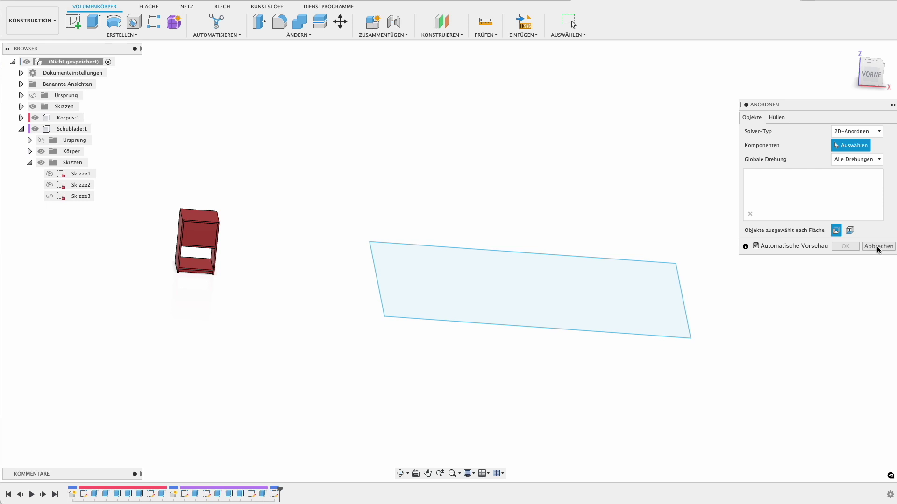
{"action": "left_click", "coordinate": [877, 248]}
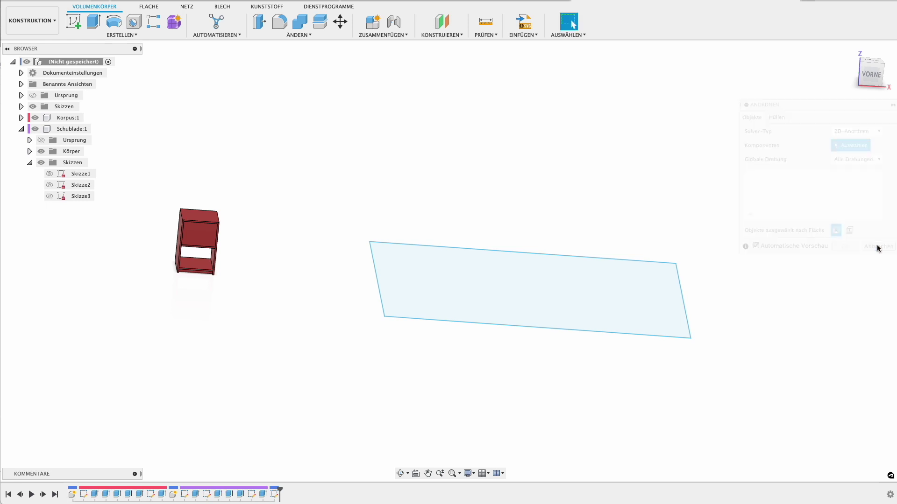
{"action": "left_click", "coordinate": [21, 118]}
{"action": "left_click", "coordinate": [92, 151]}
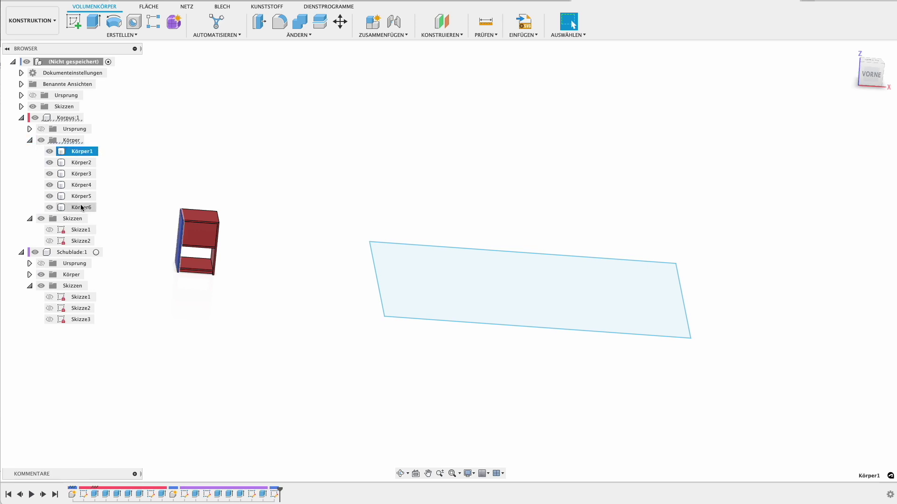
{"action": "left_click", "coordinate": [80, 207], "text": "shift"}
{"action": "right_click", "coordinate": [83, 207]}
{"action": "left_click", "coordinate": [150, 236]}
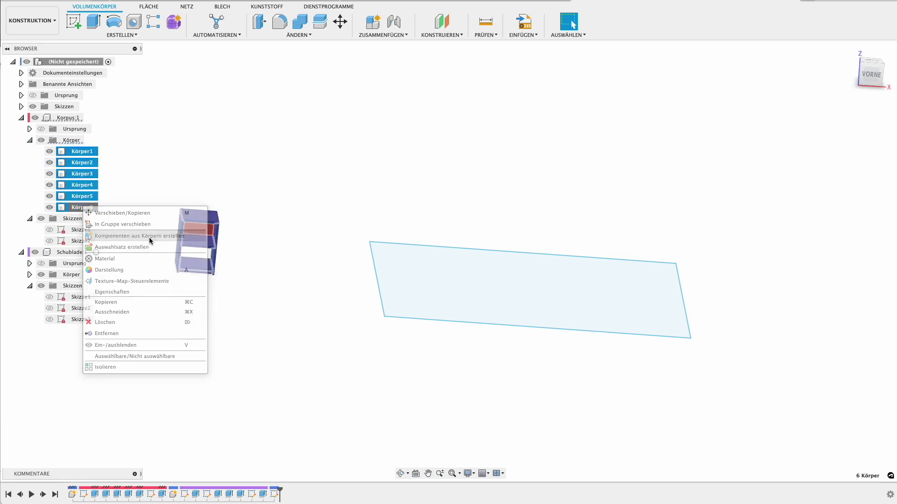
Step: Convert the five Schublade bodies into components
{"action": "left_click", "coordinate": [22, 118]}
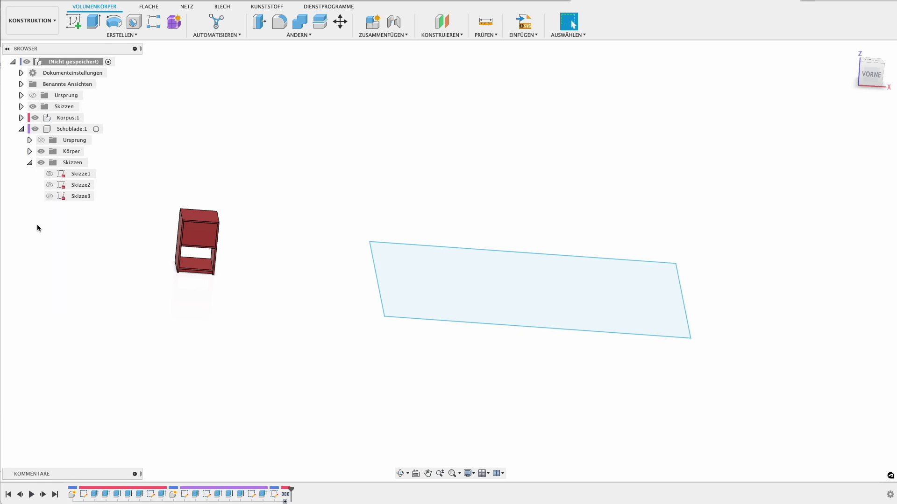
{"action": "left_click", "coordinate": [30, 151]}
{"action": "left_click", "coordinate": [79, 162]}
{"action": "left_click", "coordinate": [79, 207], "text": "shift"}
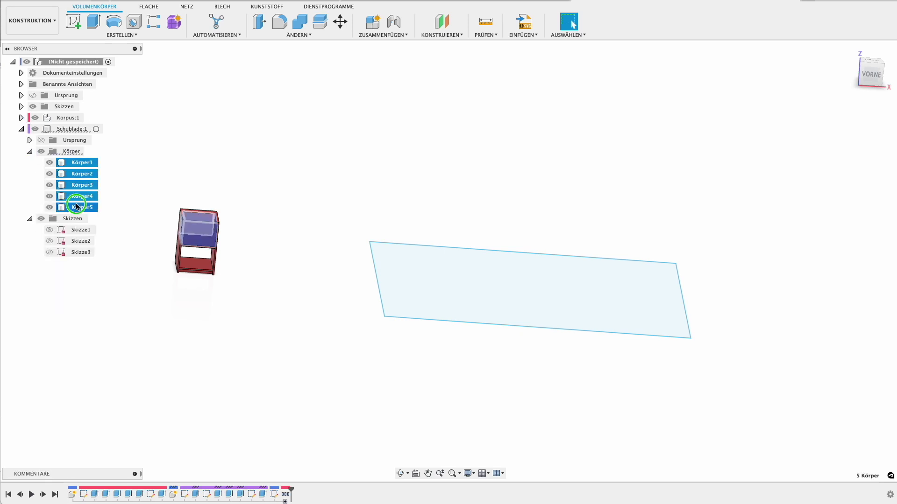
{"action": "right_click", "coordinate": [78, 207]}
{"action": "left_click", "coordinate": [125, 235]}
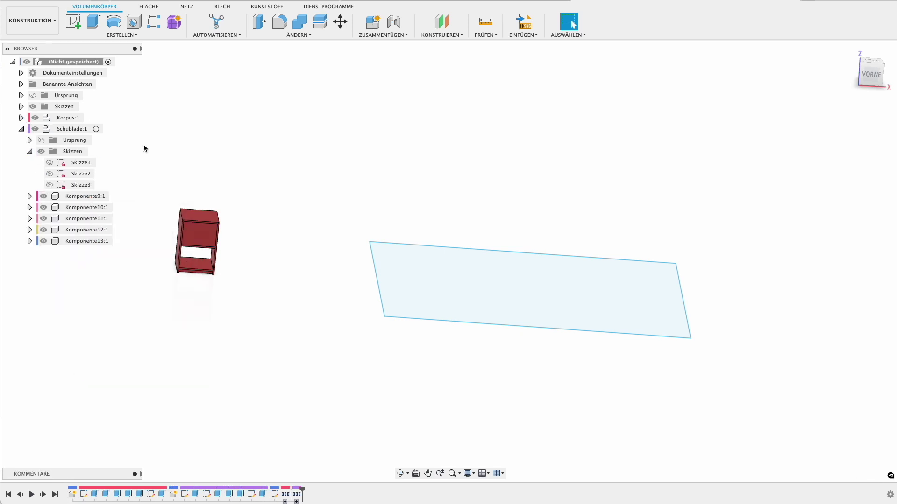
Step: Open the Anordnen arrange command from the ÄNDERN menu
{"action": "left_click", "coordinate": [21, 117]}
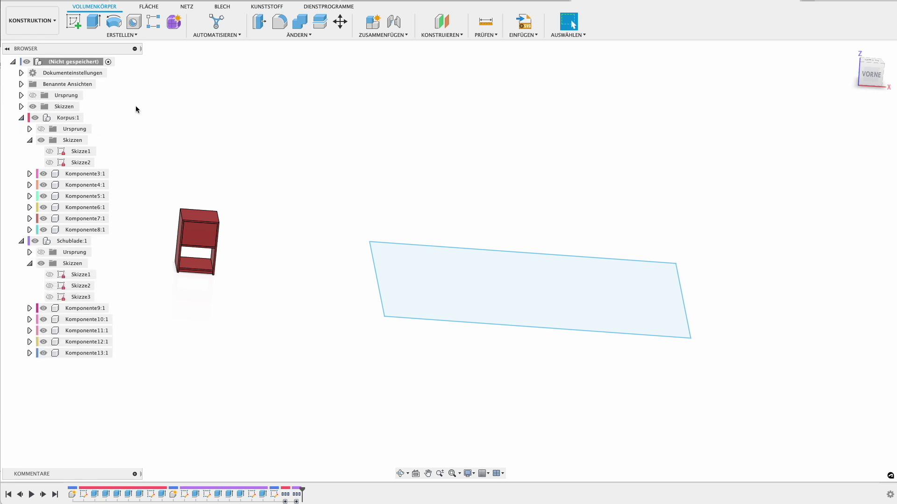
{"action": "left_click", "coordinate": [287, 35]}
{"action": "left_click", "coordinate": [275, 204]}
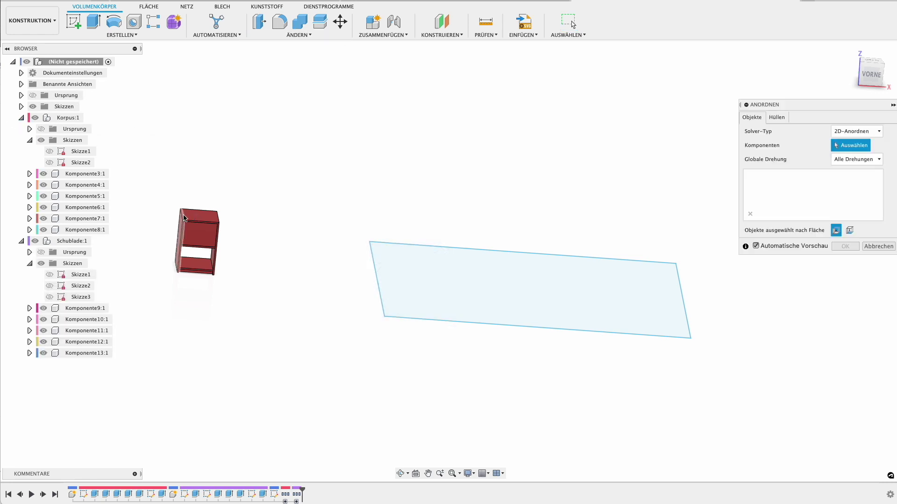
Step: Select all eleven cabinet and drawer components, Komponente3:1 through 13:1, for the arrangement
{"action": "left_click", "coordinate": [91, 174]}
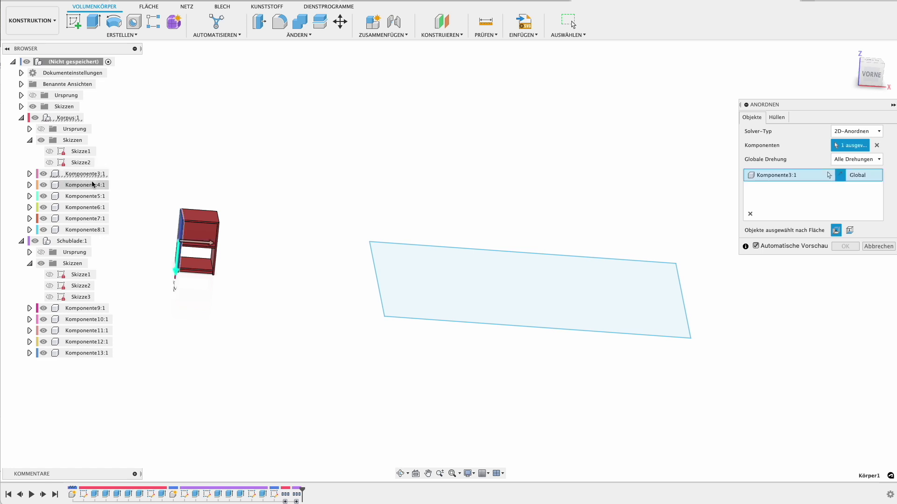
{"action": "left_click", "coordinate": [88, 197]}
{"action": "left_click", "coordinate": [87, 207]}
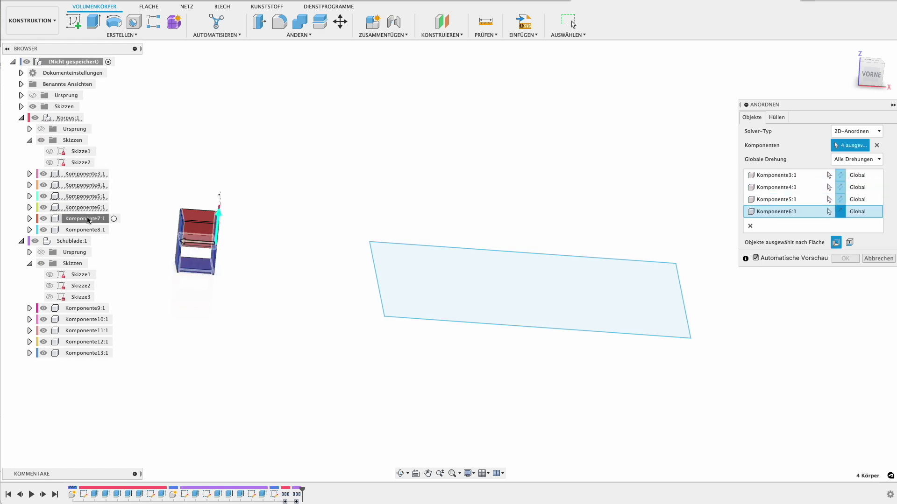
{"action": "left_click", "coordinate": [86, 218]}
{"action": "left_click", "coordinate": [87, 229]}
{"action": "left_click", "coordinate": [88, 308]}
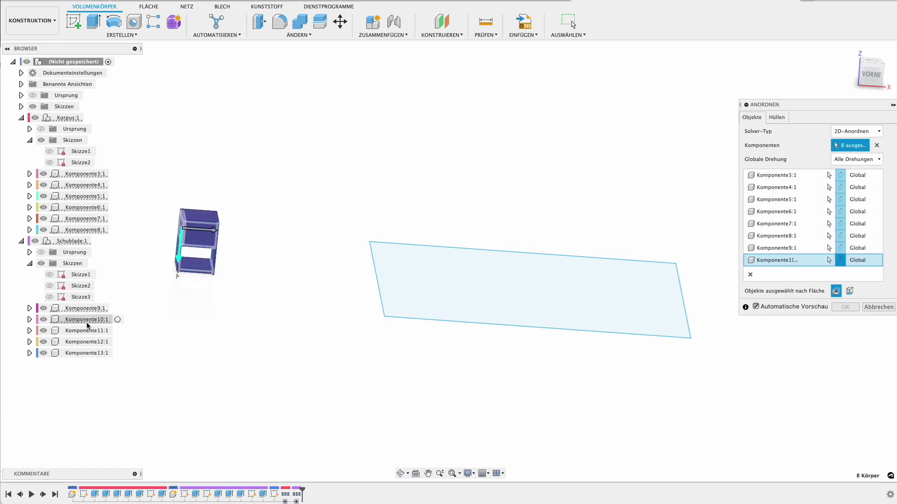
{"action": "left_click", "coordinate": [87, 331]}
{"action": "left_click", "coordinate": [87, 353]}
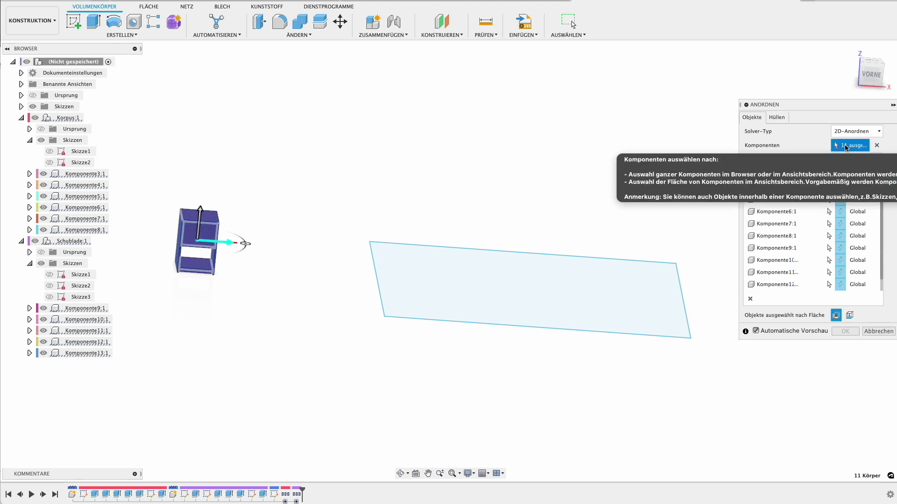
Step: Use Skizze1's rectangle as the nesting sheet and confirm the flat layout
{"action": "left_click", "coordinate": [777, 117]}
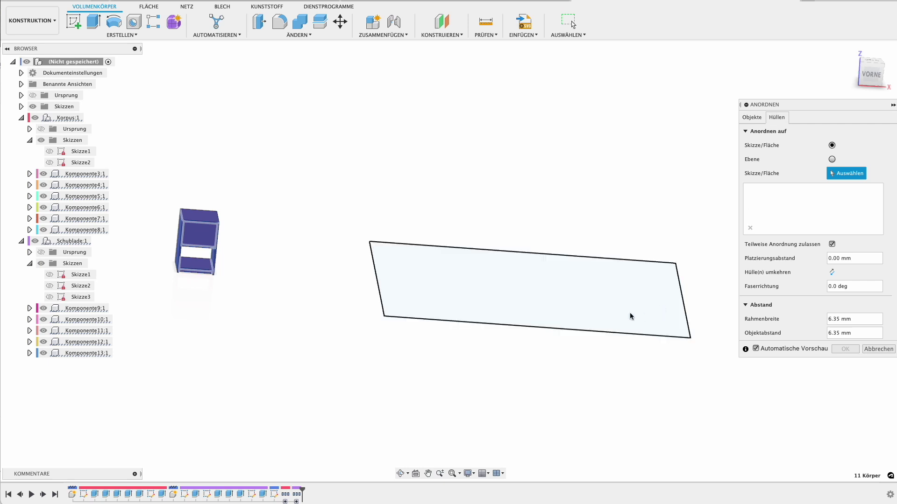
{"action": "left_click", "coordinate": [559, 319]}
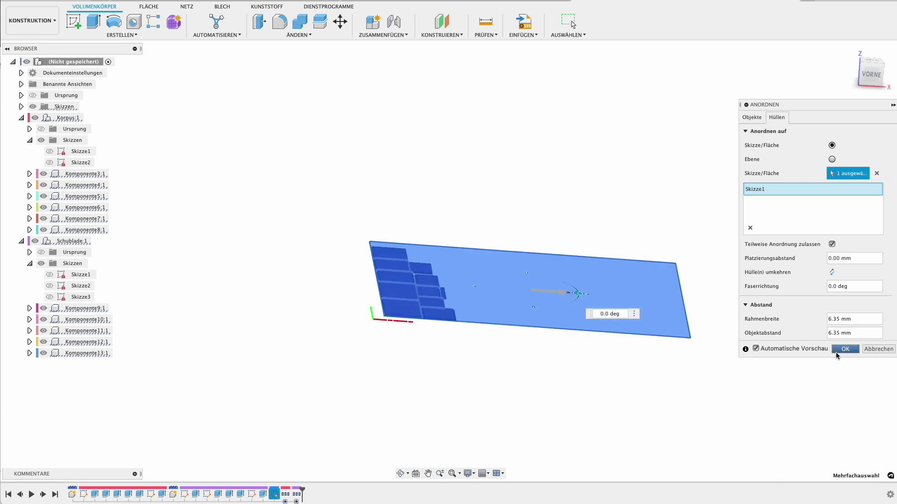
{"action": "middle_click_drag", "start_coordinate": [515, 354], "coordinate": [513, 405], "text": "shift"}
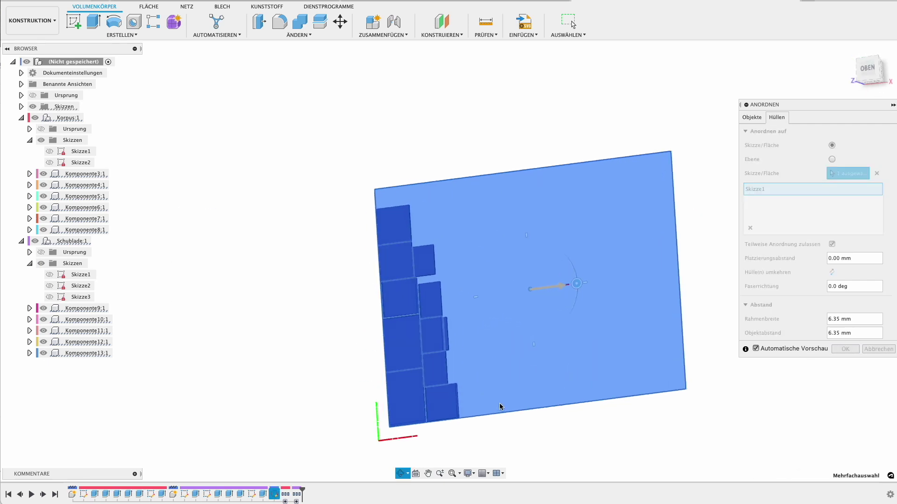
{"action": "scroll", "coordinate": [441, 281], "scroll_direction": "up", "scroll_amount": 3}
{"action": "scroll", "coordinate": [441, 280], "scroll_direction": "up", "scroll_amount": 2}
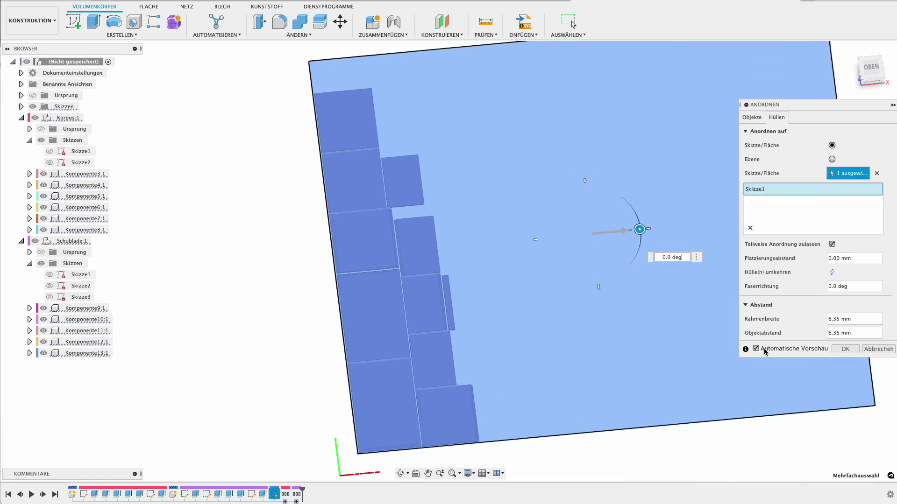
{"action": "left_click", "coordinate": [845, 349]}
{"action": "scroll", "coordinate": [437, 233], "scroll_direction": "up", "scroll_amount": 3}
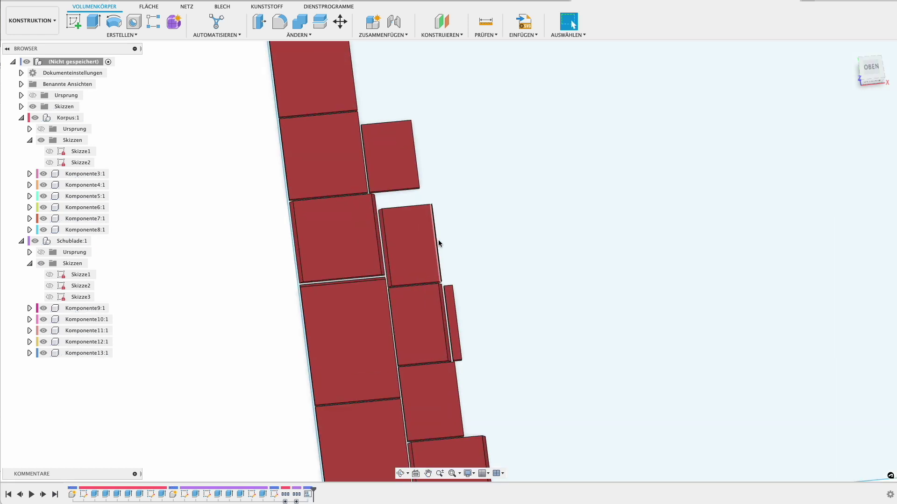
{"action": "scroll", "coordinate": [480, 187], "scroll_direction": "down", "scroll_amount": 2}
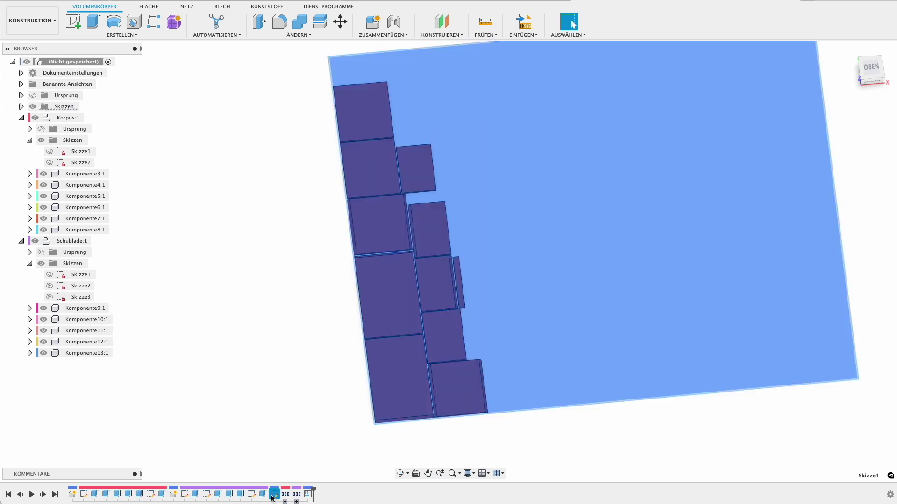
Step: Resize the sheet sketch to 1500 × 1500 mm and inspect the re-nested parts
{"action": "double_click", "coordinate": [273, 494]}
{"action": "double_click", "coordinate": [306, 223]}
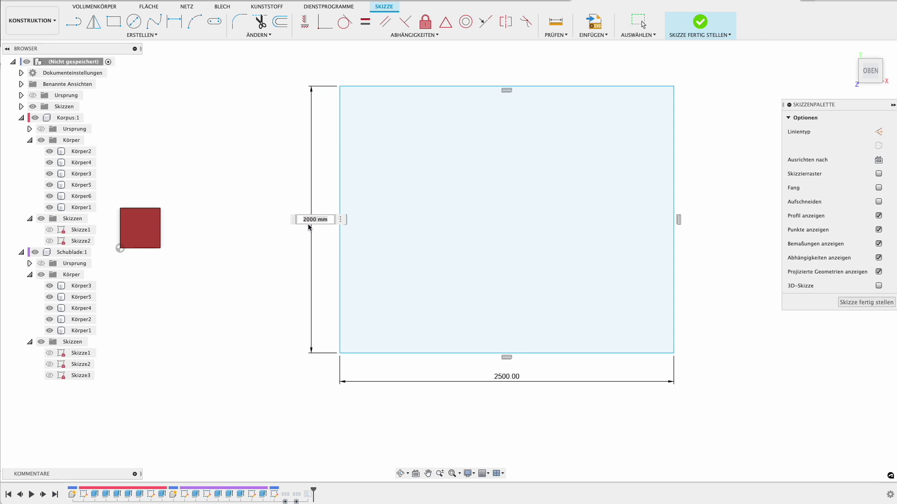
{"action": "type", "text": "00"}
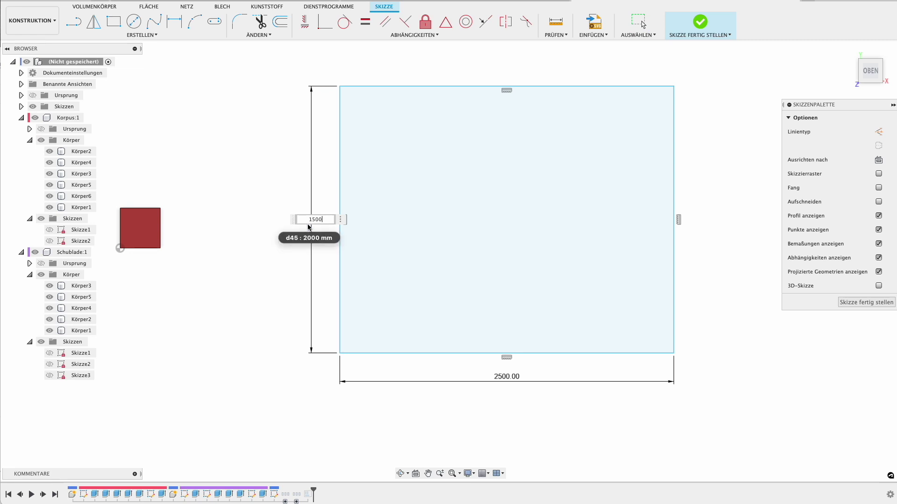
{"action": "key", "text": "Return"}
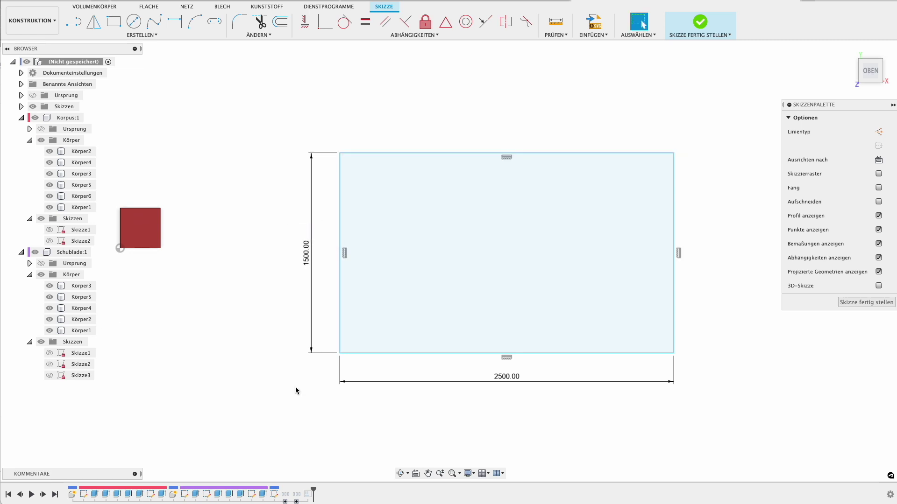
{"action": "double_click", "coordinate": [500, 378]}
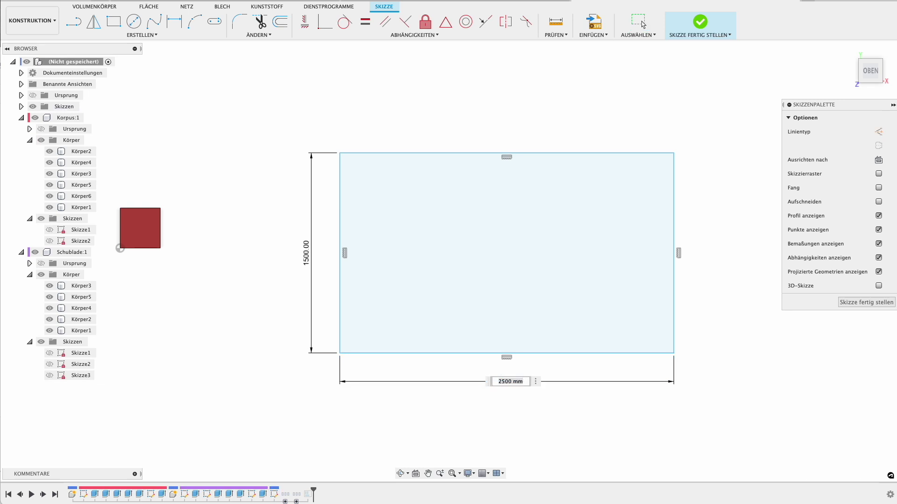
{"action": "type", "text": "0"}
{"action": "key", "text": "Return"}
{"action": "left_click", "coordinate": [855, 303]}
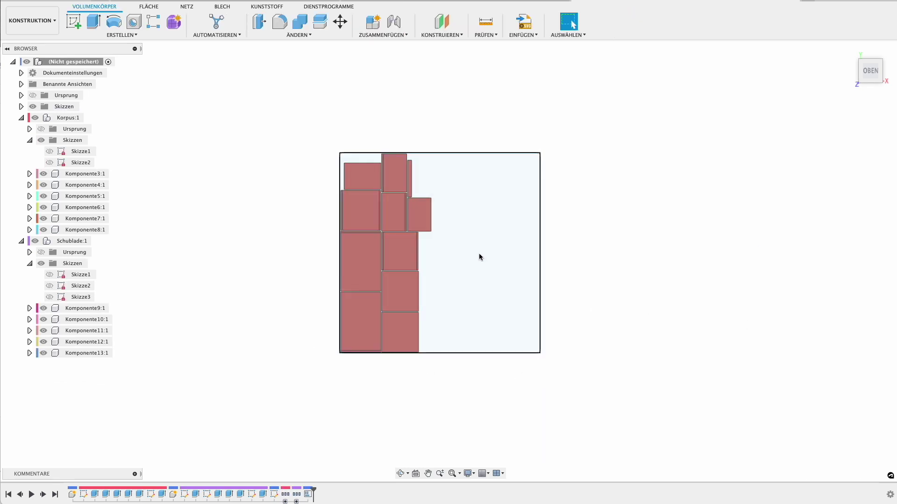
{"action": "middle_click_drag", "start_coordinate": [501, 271], "coordinate": [434, 202], "text": "shift"}
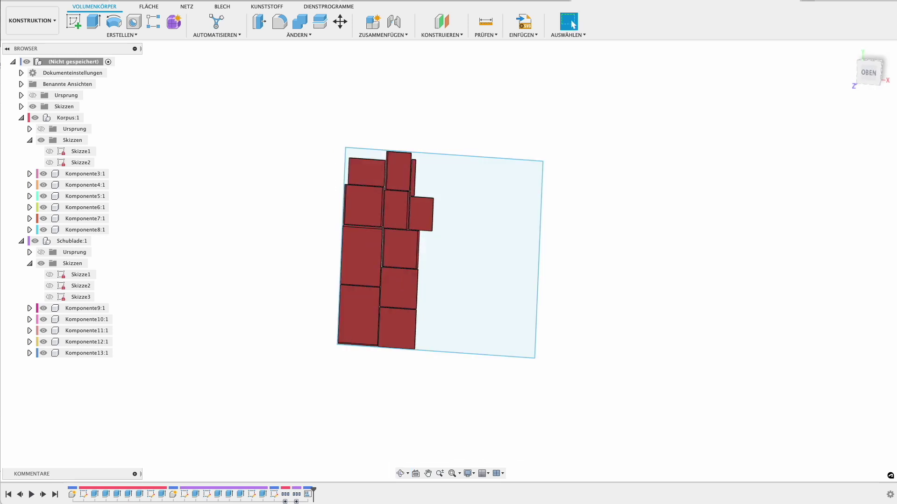
Step: Narrow the sheet width from 1500 mm to 900 mm so the layout updates
{"action": "double_click", "coordinate": [274, 494]}
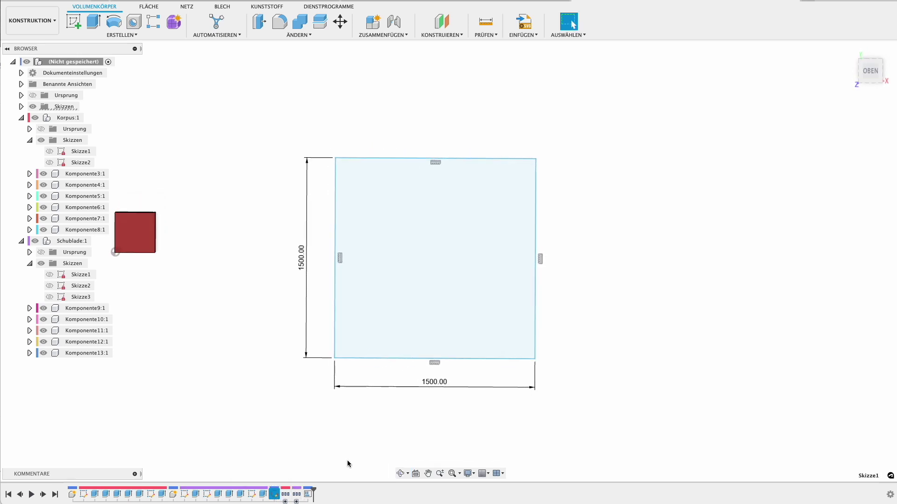
{"action": "double_click", "coordinate": [447, 387]}
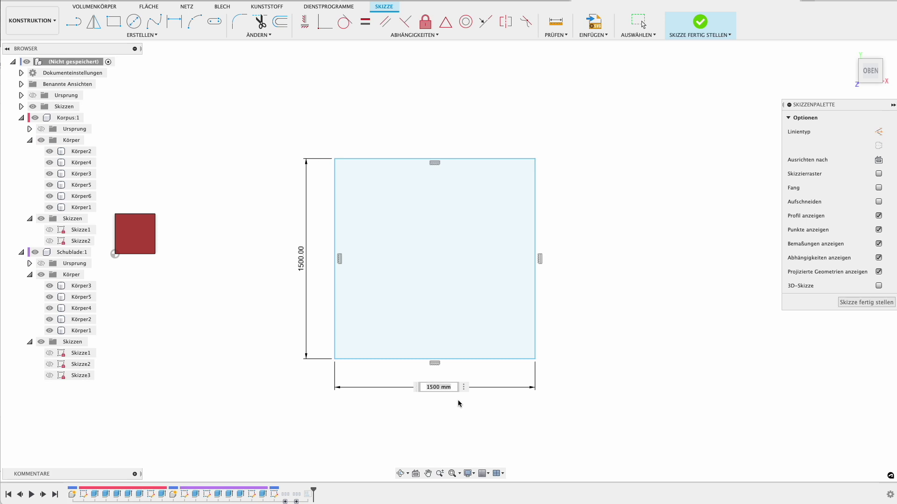
{"action": "key", "text": "BackSpace"}
{"action": "key", "text": "BackSpace"}
{"action": "key", "text": "BackSpace"}
{"action": "key", "text": "Return"}
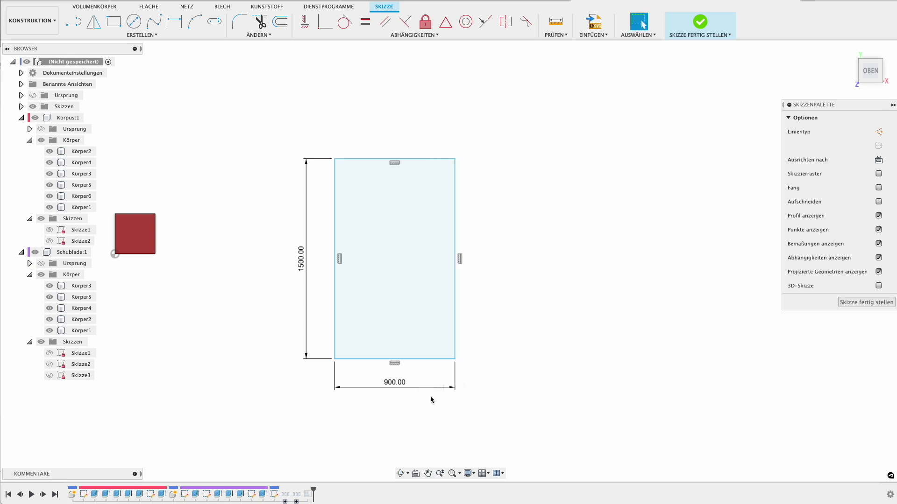
{"action": "left_click", "coordinate": [855, 302]}
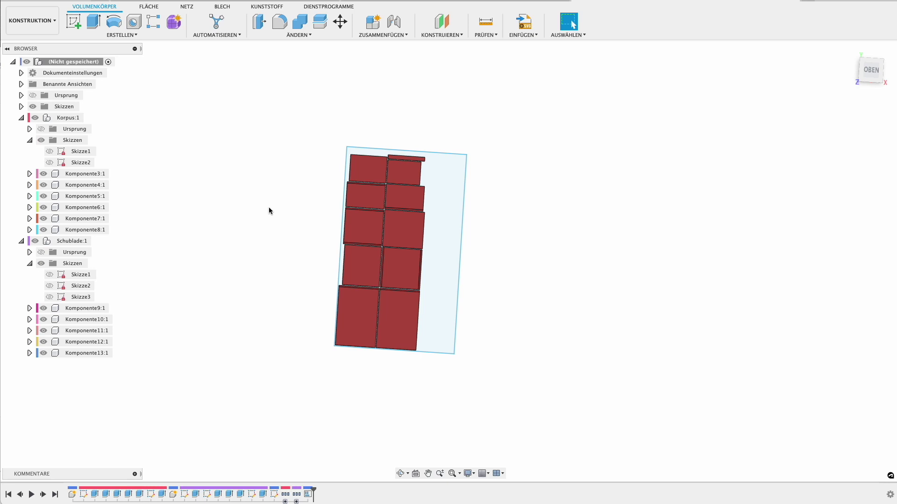
Step: Add a user parameter rohMaterialHoehe with a value of 2000 mm
{"action": "left_click", "coordinate": [298, 35]}
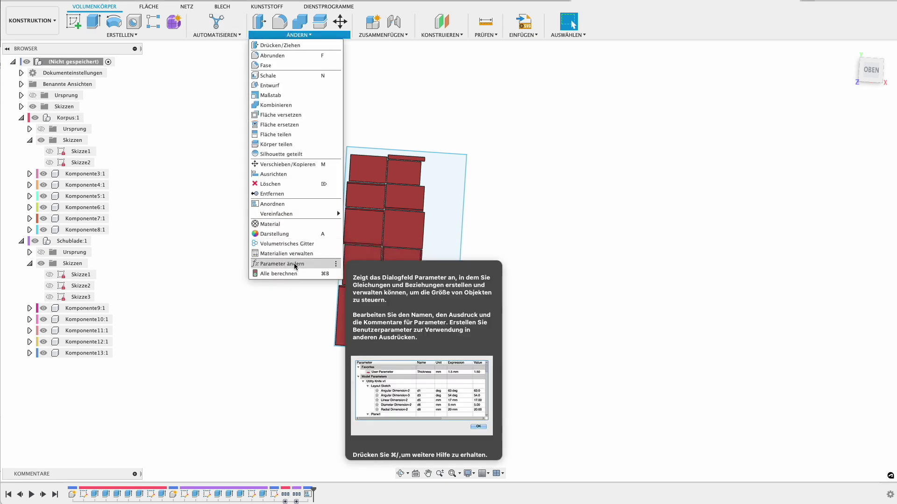
{"action": "left_click", "coordinate": [295, 264]}
{"action": "left_click", "coordinate": [157, 96]}
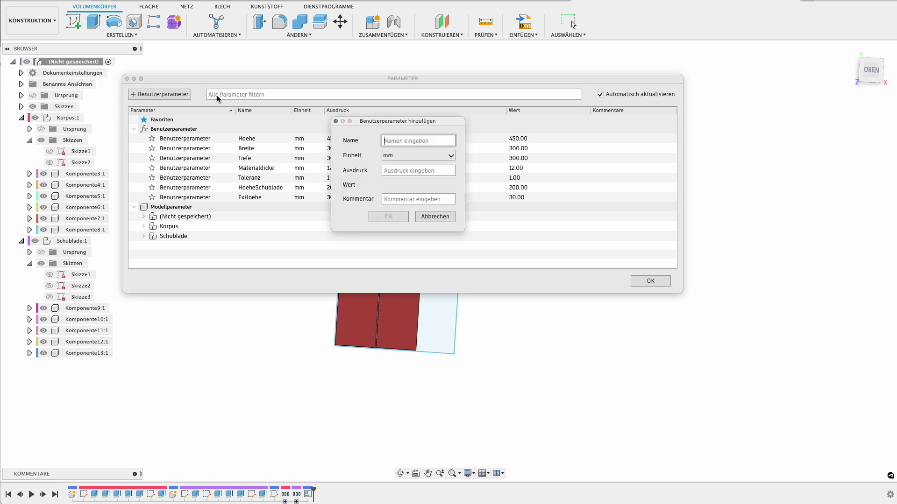
{"action": "type", "text": "rohMaterialHoehe"}
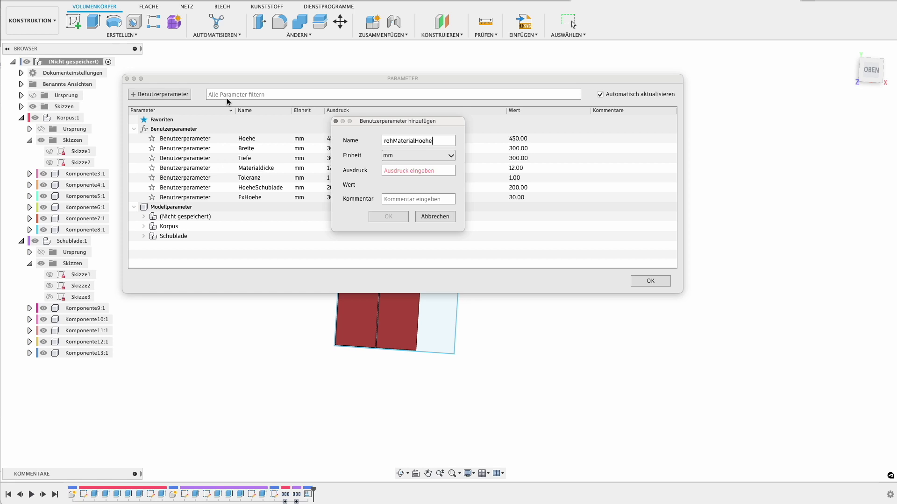
{"action": "key", "text": "Tab"}
{"action": "type", "text": "200"}
{"action": "key", "text": "Return"}
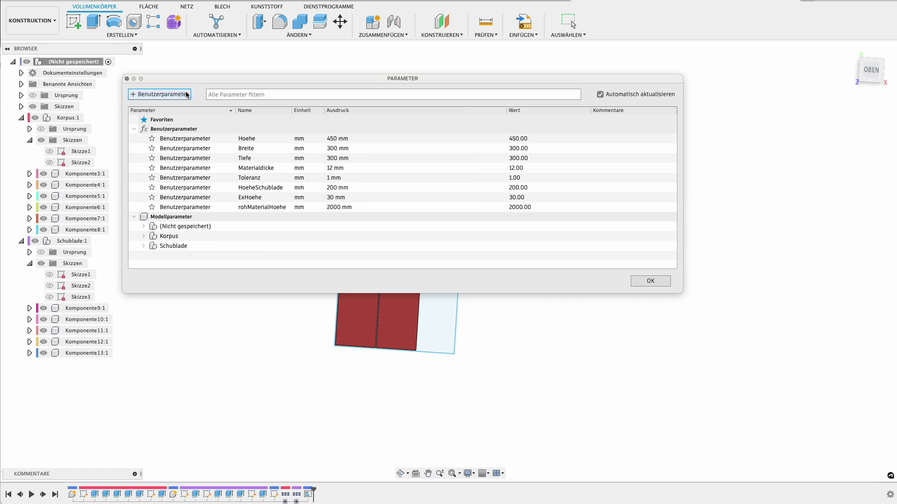
Step: Add a second user parameter RohmaterialBreite at 2000 mm and close the parameters list
{"action": "left_click", "coordinate": [187, 95]}
{"action": "type", "text": "RohmaterialBreite"}
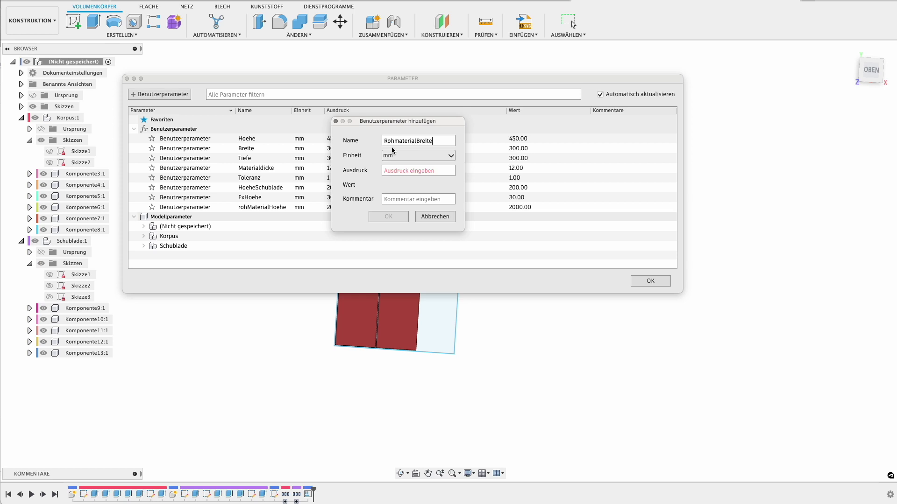
{"action": "key", "text": "Tab"}
{"action": "type", "text": "2"}
{"action": "key", "text": "Return"}
{"action": "left_click", "coordinate": [636, 283]}
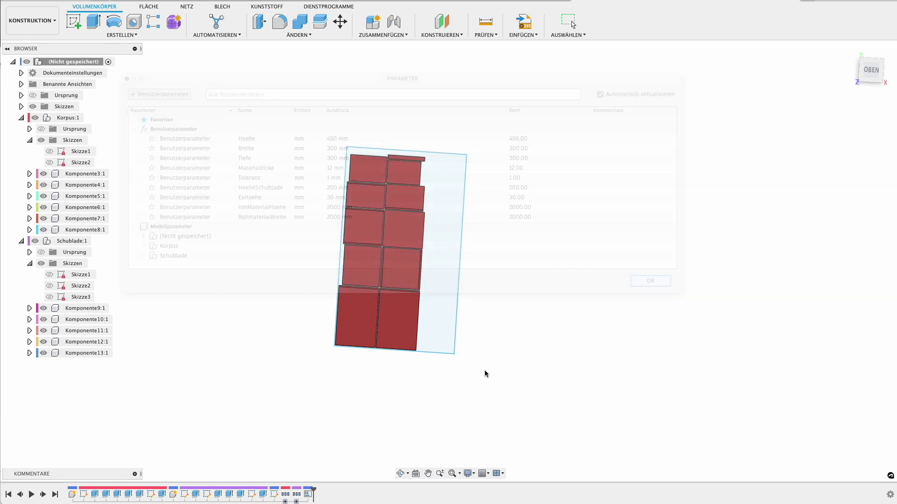
{"action": "double_click", "coordinate": [274, 494]}
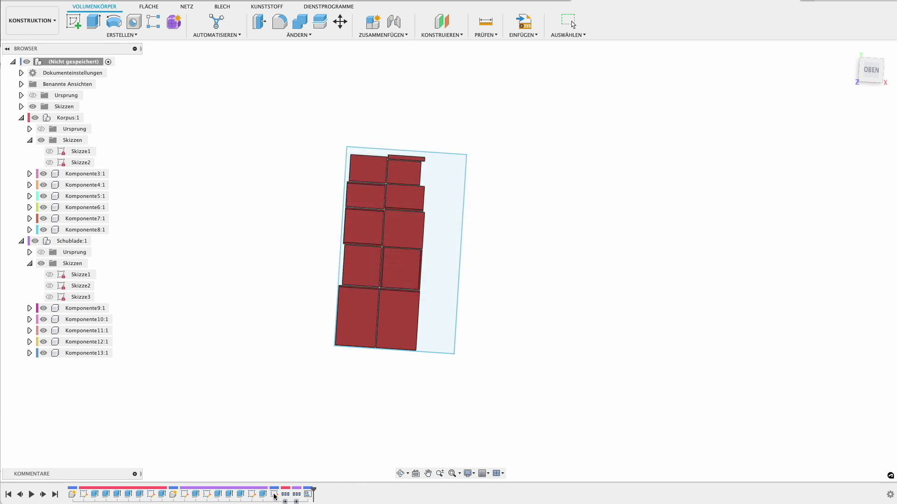
Step: Set the sheet width to RohmaterialBreite and height to rohMaterialHoehe, giving 2000 × 2000 mm
{"action": "double_click", "coordinate": [406, 378]}
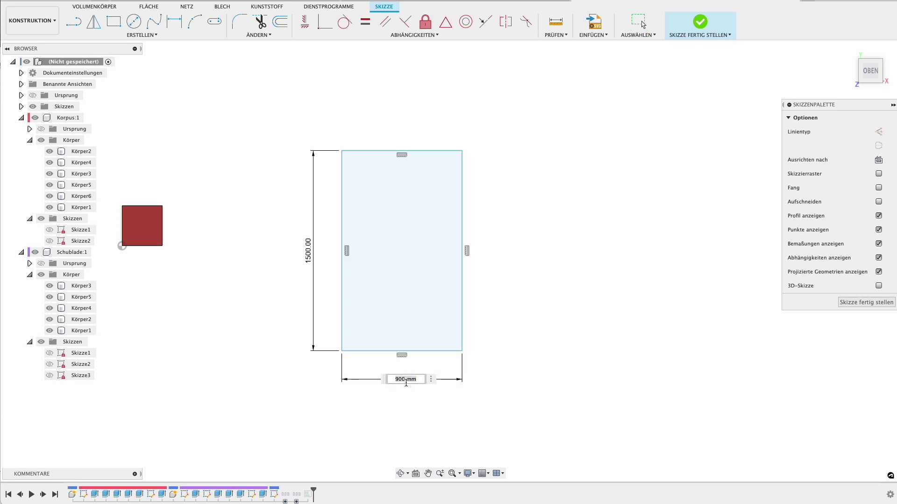
{"action": "type", "text": "R"}
{"action": "left_click", "coordinate": [422, 393]}
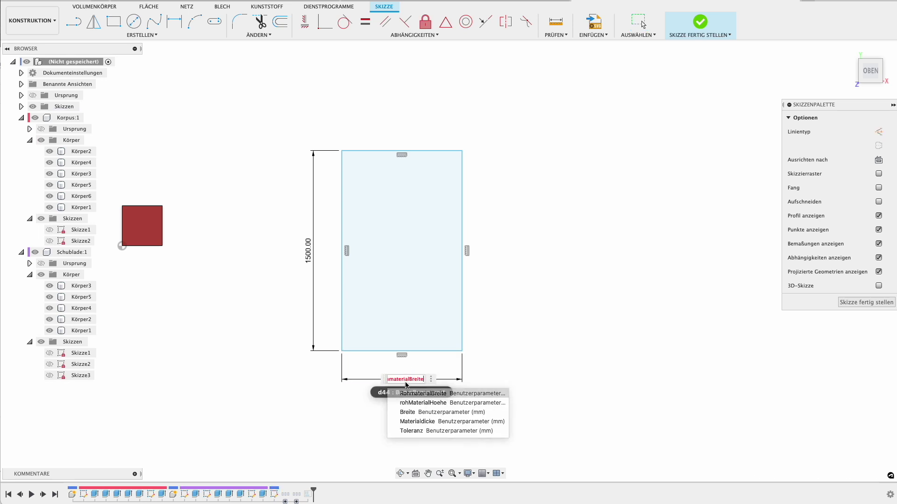
{"action": "key", "text": "Return"}
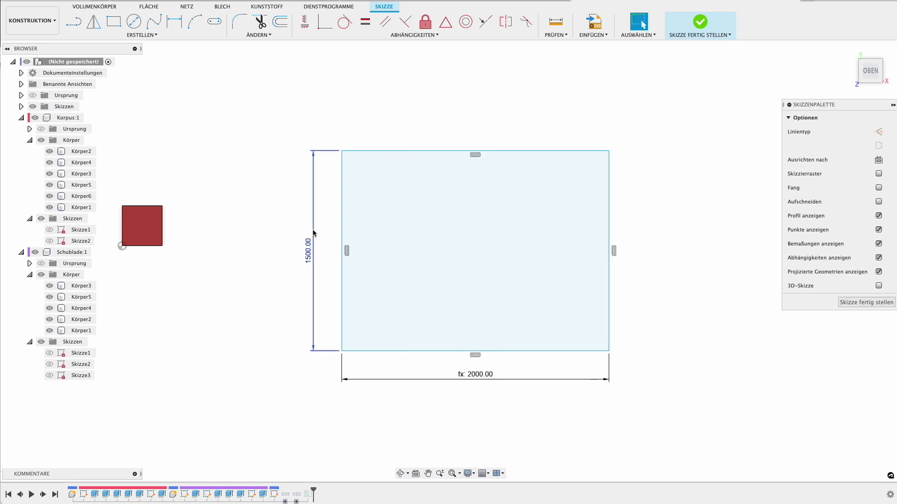
{"action": "double_click", "coordinate": [310, 230]}
{"action": "type", "text": "Rohm"}
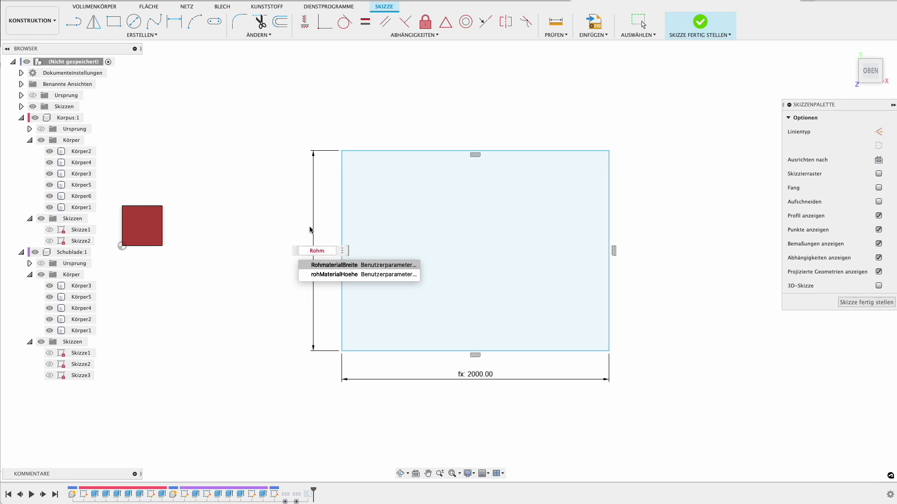
{"action": "key", "text": "Down"}
{"action": "key", "text": "Return"}
{"action": "key", "text": "Return"}
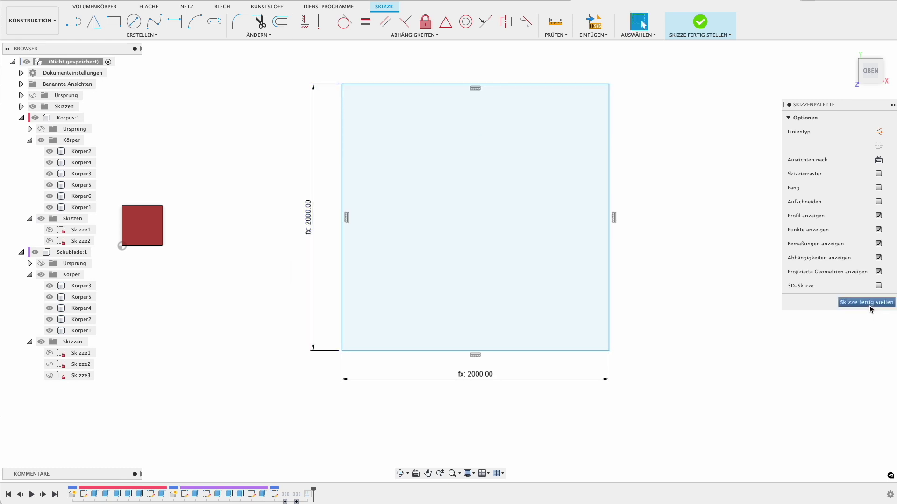
{"action": "left_click", "coordinate": [868, 303]}
{"action": "middle_click_drag", "start_coordinate": [430, 246], "coordinate": [196, 309], "text": "shift"}
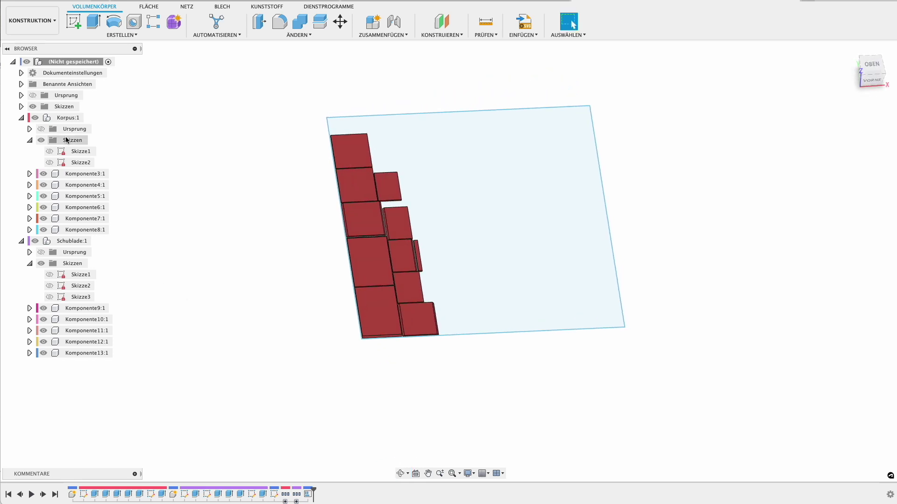
Step: Collapse Korpus:1 and Schublade:1 and roll history back before Anordnen1 to show the assembled cabinet
{"action": "left_click", "coordinate": [21, 118]}
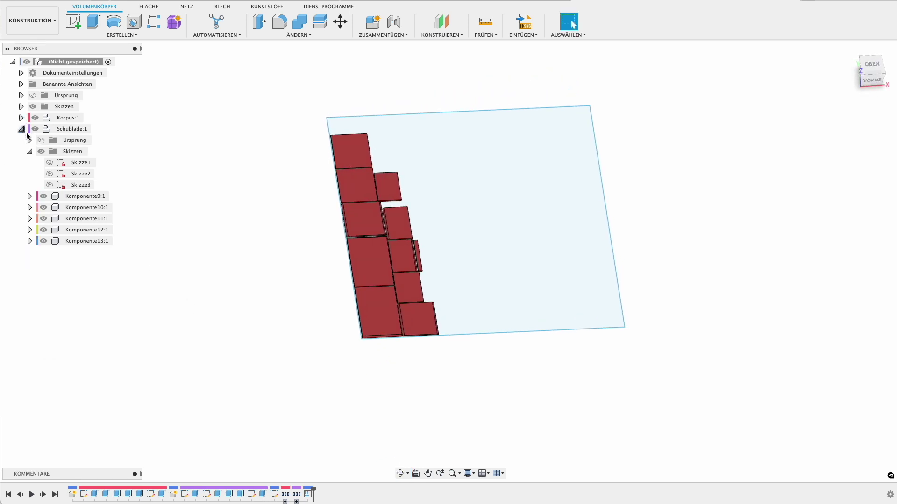
{"action": "left_click", "coordinate": [21, 128]}
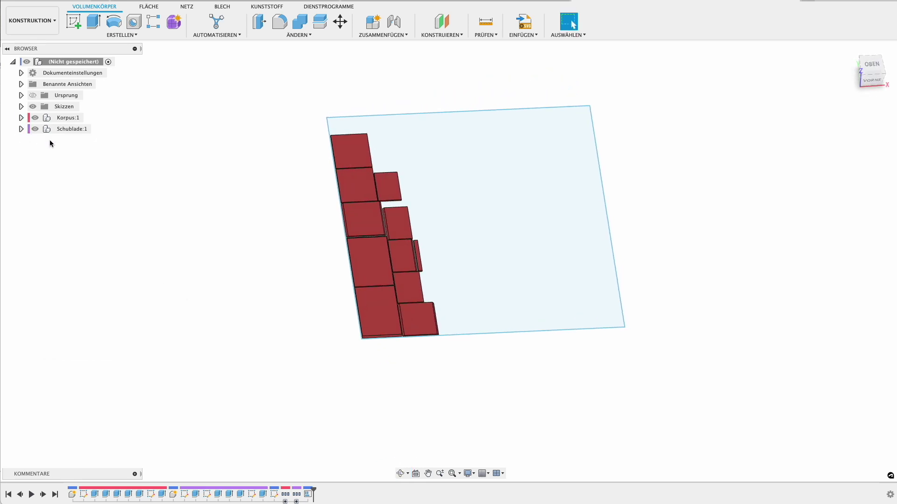
{"action": "left_click", "coordinate": [315, 490]}
{"action": "left_click_drag", "start_coordinate": [316, 489], "coordinate": [268, 489]}
{"action": "middle_click_drag", "start_coordinate": [326, 333], "coordinate": [528, 292]}
{"action": "scroll", "coordinate": [458, 239], "scroll_direction": "up", "scroll_amount": 5}
{"action": "mouse_move", "coordinate": [581, 253]}
{"action": "middle_mouse_down", "text": "shift"}
{"action": "mouse_move", "coordinate": [514, 309]}
{"action": "mouse_move", "coordinate": [488, 282]}
{"action": "middle_mouse_up", "text": "shift"}
{"action": "left_click", "coordinate": [299, 35]}
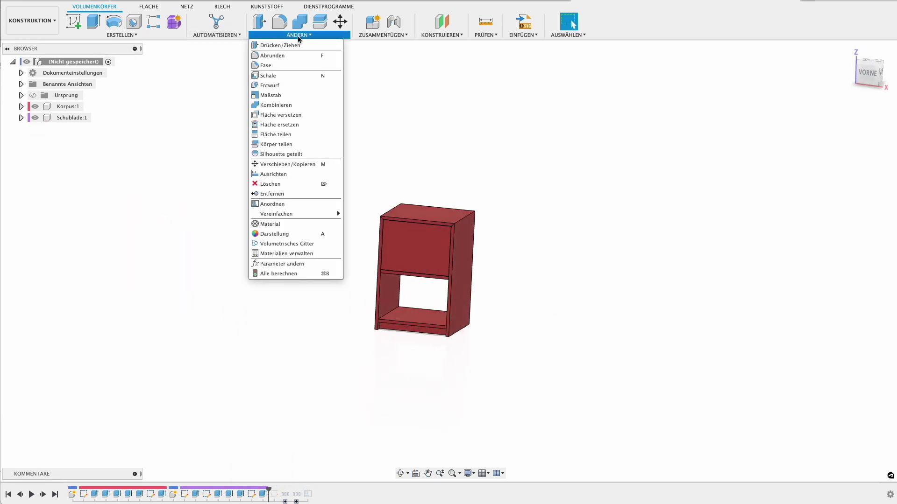
Step: Open the Parameters dialog and arrange it beside the cabinet view
{"action": "left_click", "coordinate": [285, 263]}
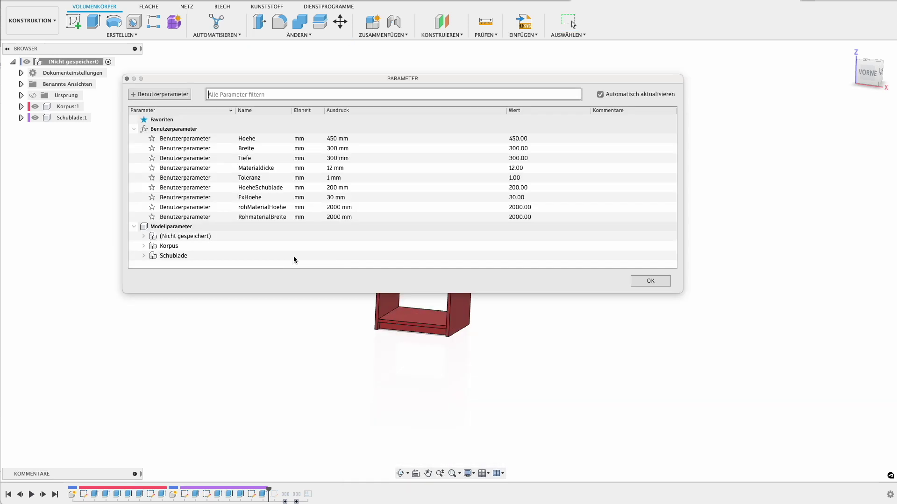
{"action": "left_click_drag", "start_coordinate": [467, 80], "coordinate": [465, 57]}
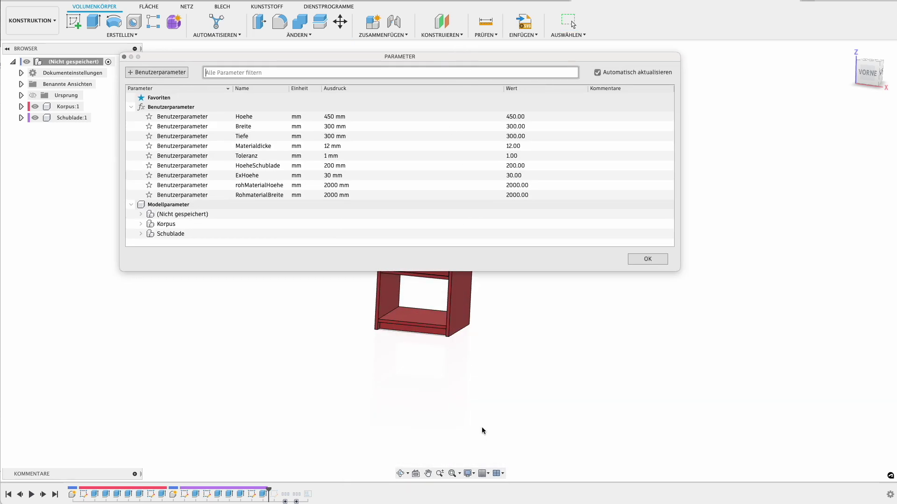
{"action": "middle_click_drag", "start_coordinate": [483, 428], "coordinate": [477, 475]}
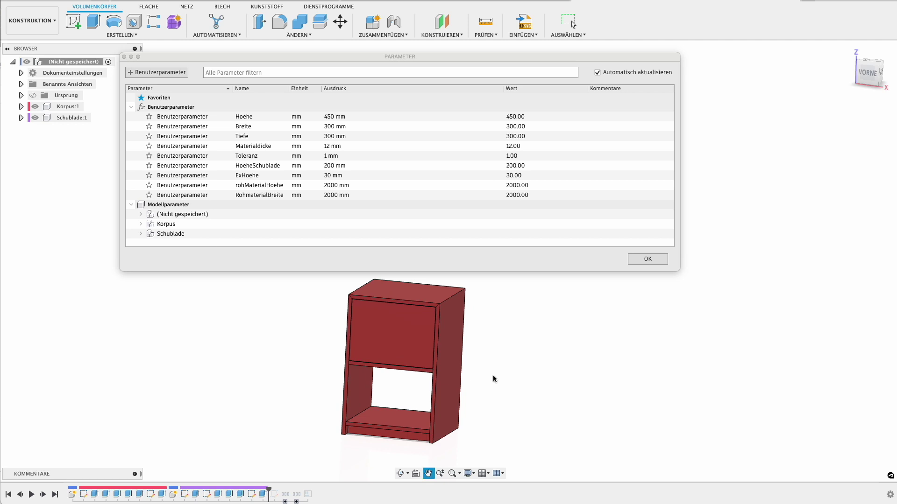
{"action": "middle_click_drag", "start_coordinate": [491, 376], "coordinate": [848, 232]}
{"action": "scroll", "coordinate": [849, 233], "scroll_direction": "up", "scroll_amount": 2}
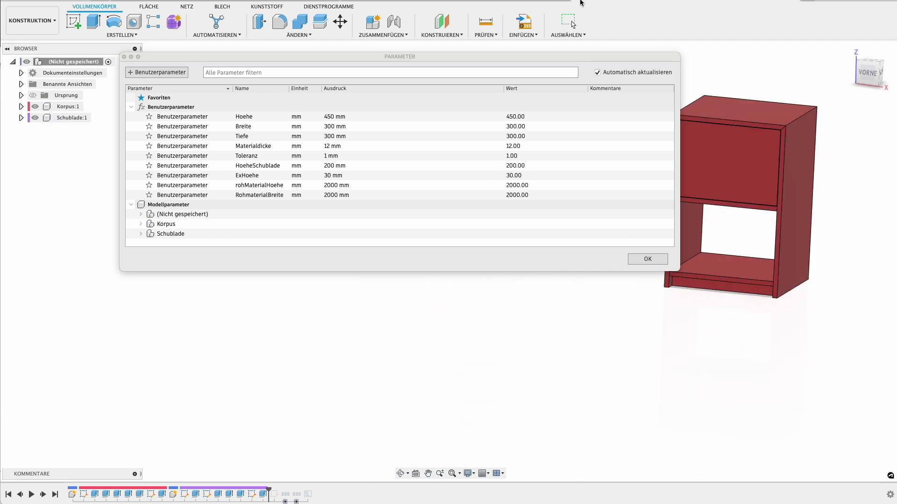
{"action": "left_click_drag", "start_coordinate": [680, 60], "coordinate": [323, 59]}
{"action": "scroll", "coordinate": [555, 195], "scroll_direction": "up", "scroll_amount": 2}
{"action": "mouse_move", "coordinate": [597, 223]}
{"action": "middle_mouse_down"}
{"action": "mouse_move", "coordinate": [346, 306]}
{"action": "mouse_move", "coordinate": [377, 254]}
{"action": "middle_mouse_up"}
Step: Change Hoehe to 600 mm and Breite to 500 mm, then close the parameters
{"action": "double_click", "coordinate": [282, 117]}
{"action": "type", "text": "60"}
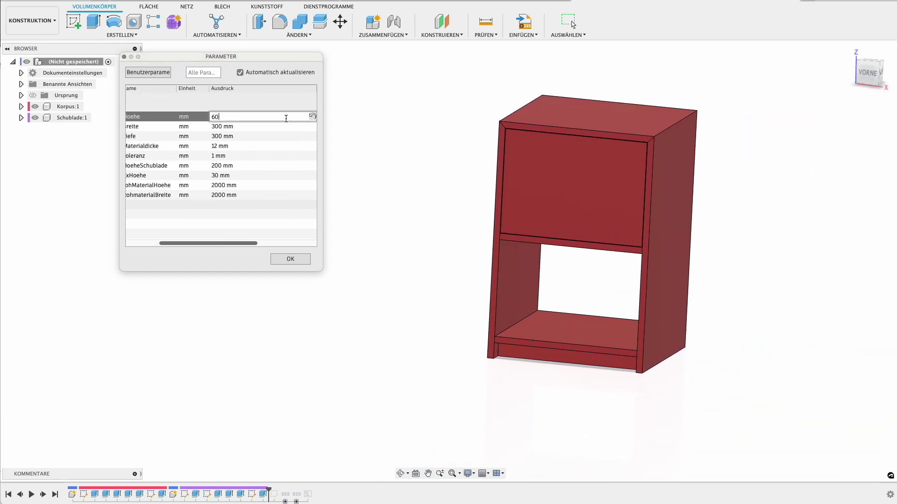
{"action": "key", "text": "Return"}
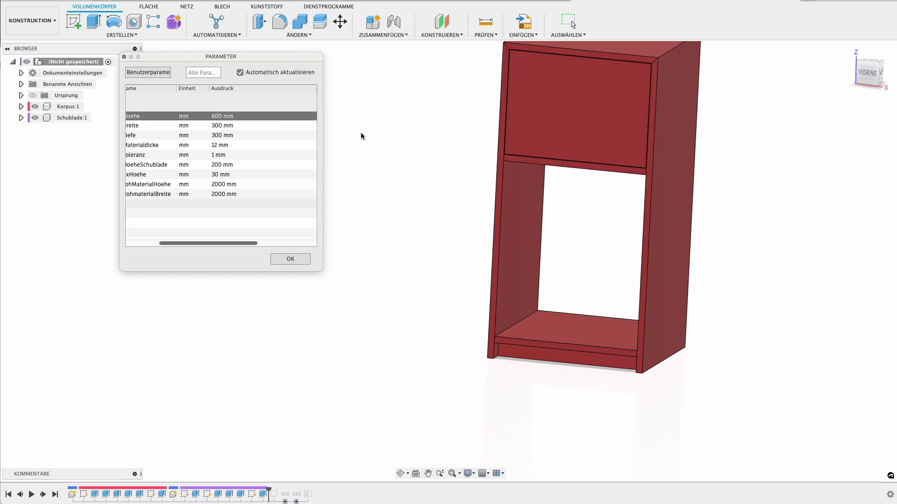
{"action": "scroll", "coordinate": [360, 135], "scroll_direction": "down", "scroll_amount": 3}
{"action": "scroll", "coordinate": [455, 159], "scroll_direction": "down", "scroll_amount": 2}
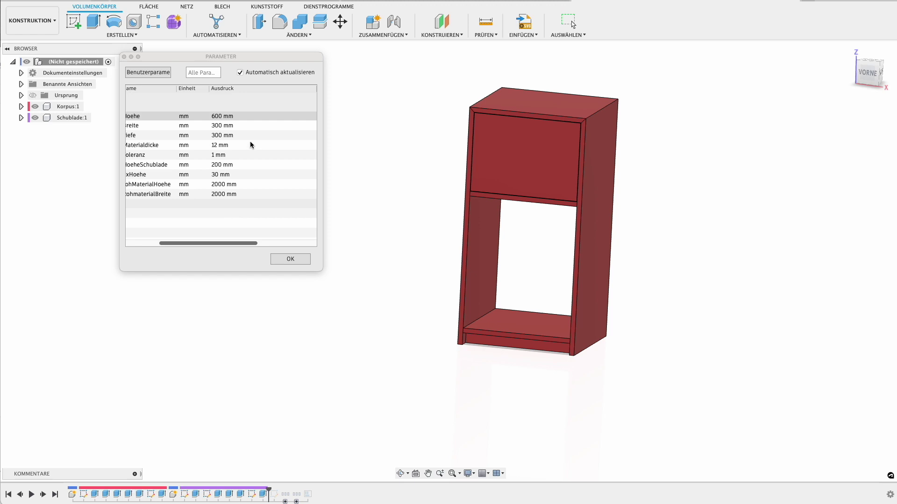
{"action": "left_click", "coordinate": [250, 126]}
{"action": "type", "text": "500"}
{"action": "key", "text": "Return"}
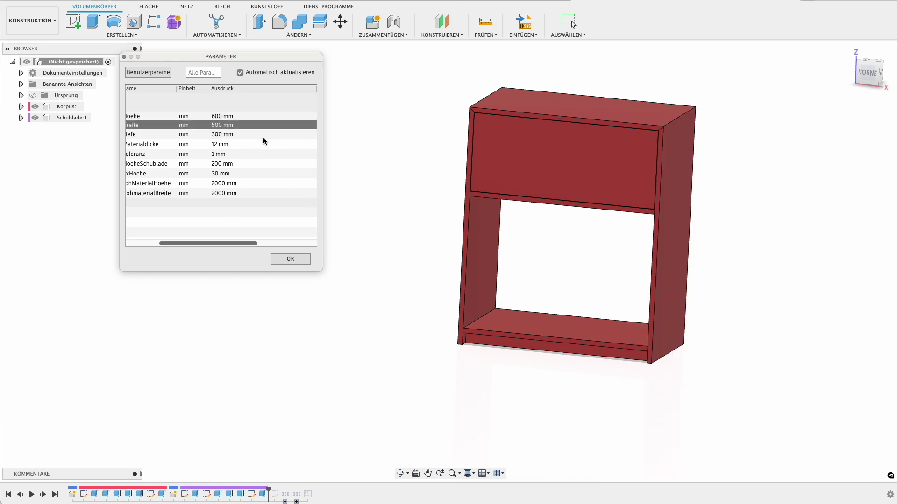
{"action": "left_click", "coordinate": [274, 261]}
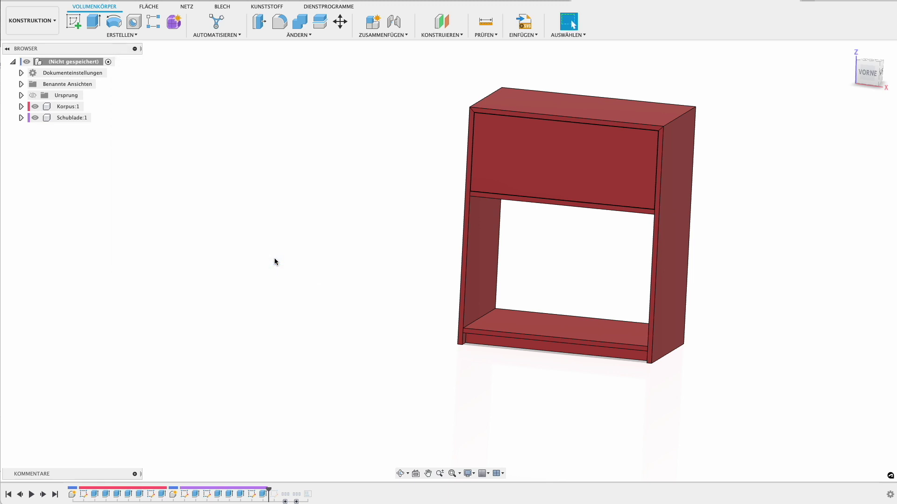
Step: Jump the timeline to the end and inspect the enlarged panels nested on the square sheet
{"action": "left_click", "coordinate": [54, 495]}
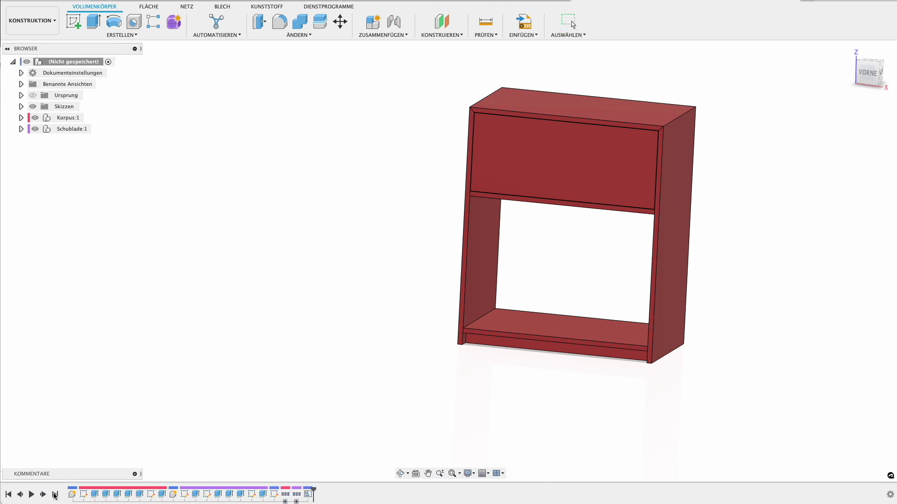
{"action": "mouse_move", "coordinate": [416, 328]}
{"action": "middle_mouse_down", "text": "shift"}
{"action": "mouse_move", "coordinate": [209, 333]}
{"action": "mouse_move", "coordinate": [289, 285]}
{"action": "middle_mouse_up", "text": "shift"}
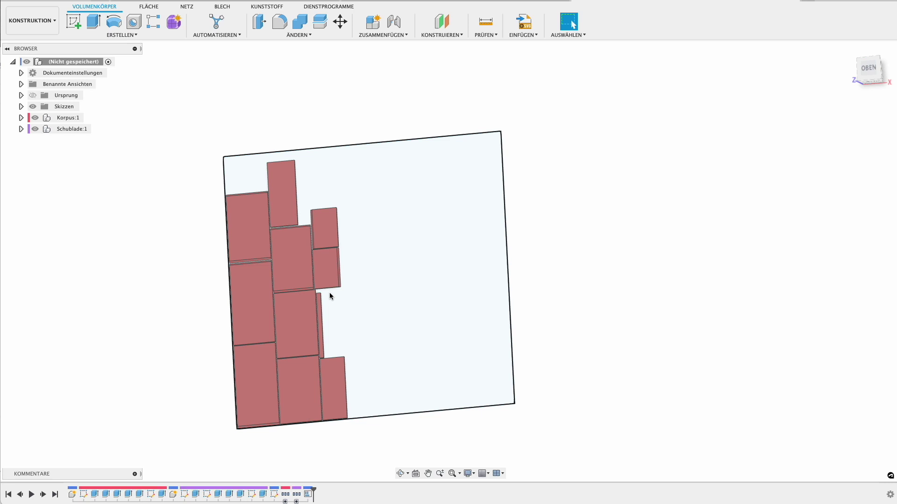
{"action": "scroll", "coordinate": [349, 198], "scroll_direction": "up", "scroll_amount": 3}
{"action": "scroll", "coordinate": [322, 229], "scroll_direction": "up", "scroll_amount": 4}
{"action": "scroll", "coordinate": [295, 260], "scroll_direction": "up", "scroll_amount": 2}
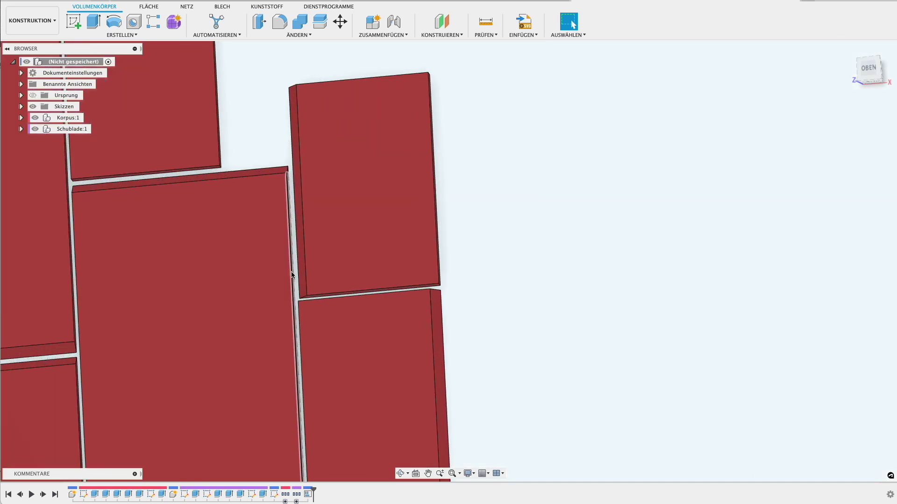
{"action": "mouse_move", "coordinate": [291, 298]}
{"action": "middle_mouse_down", "text": "shift"}
{"action": "mouse_move", "coordinate": [277, 278]}
{"action": "mouse_move", "coordinate": [287, 293]}
{"action": "middle_mouse_up", "text": "shift"}
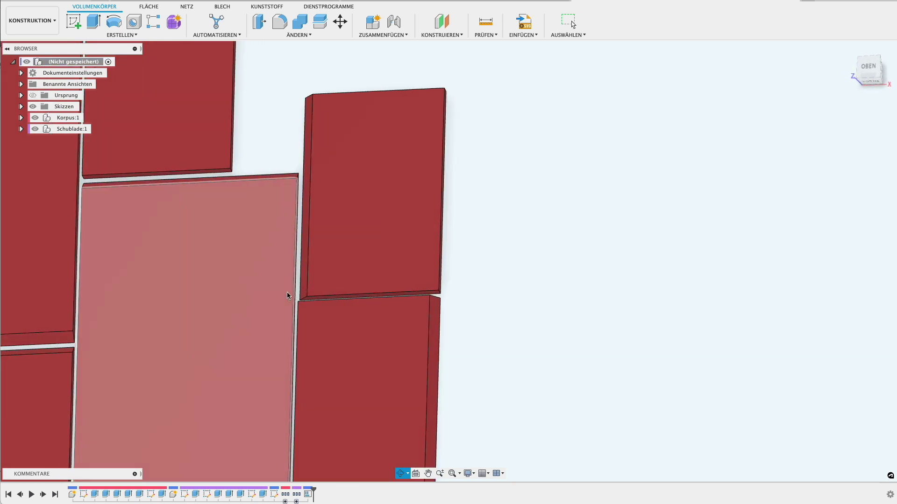
{"action": "scroll", "coordinate": [290, 285], "scroll_direction": "down", "scroll_amount": 2}
{"action": "scroll", "coordinate": [305, 275], "scroll_direction": "down", "scroll_amount": 2}
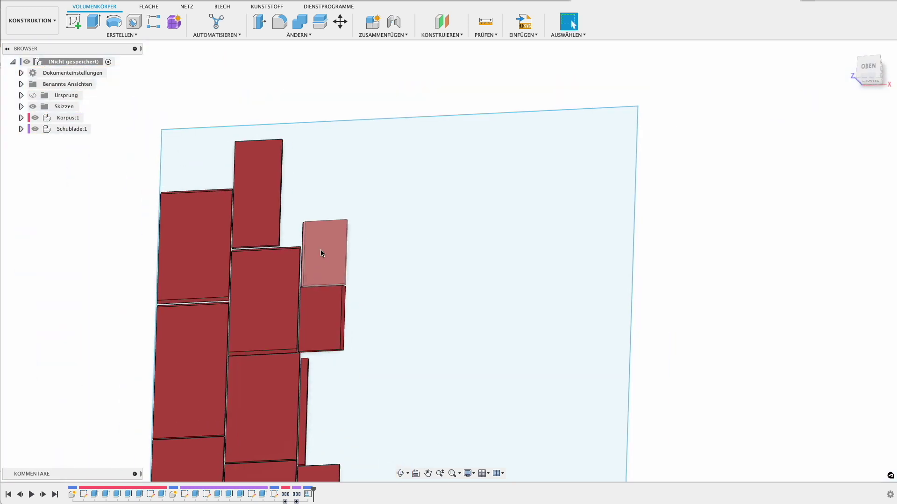
{"action": "scroll", "coordinate": [320, 253], "scroll_direction": "down", "scroll_amount": 2}
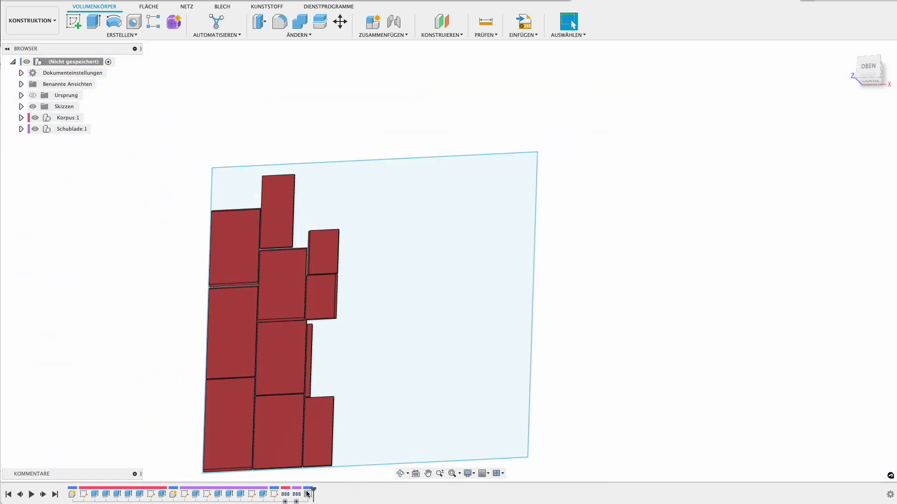
{"action": "middle_click_drag", "start_coordinate": [185, 318], "coordinate": [217, 253]}
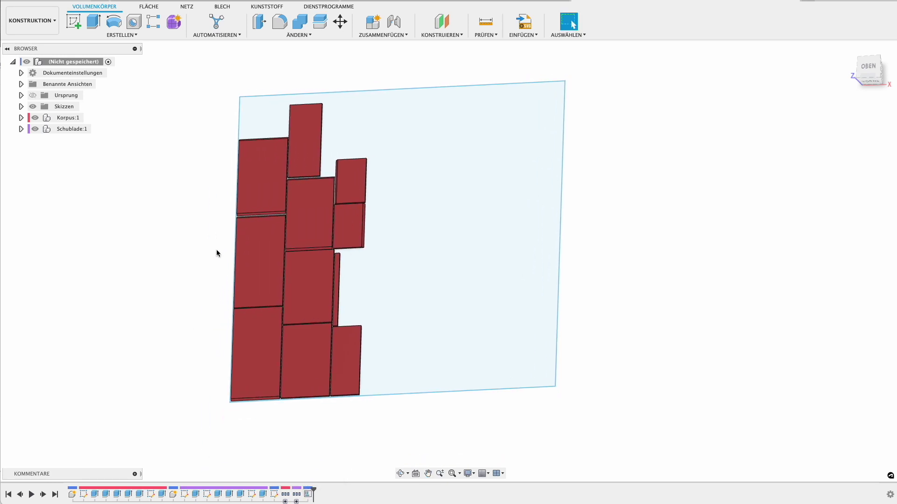